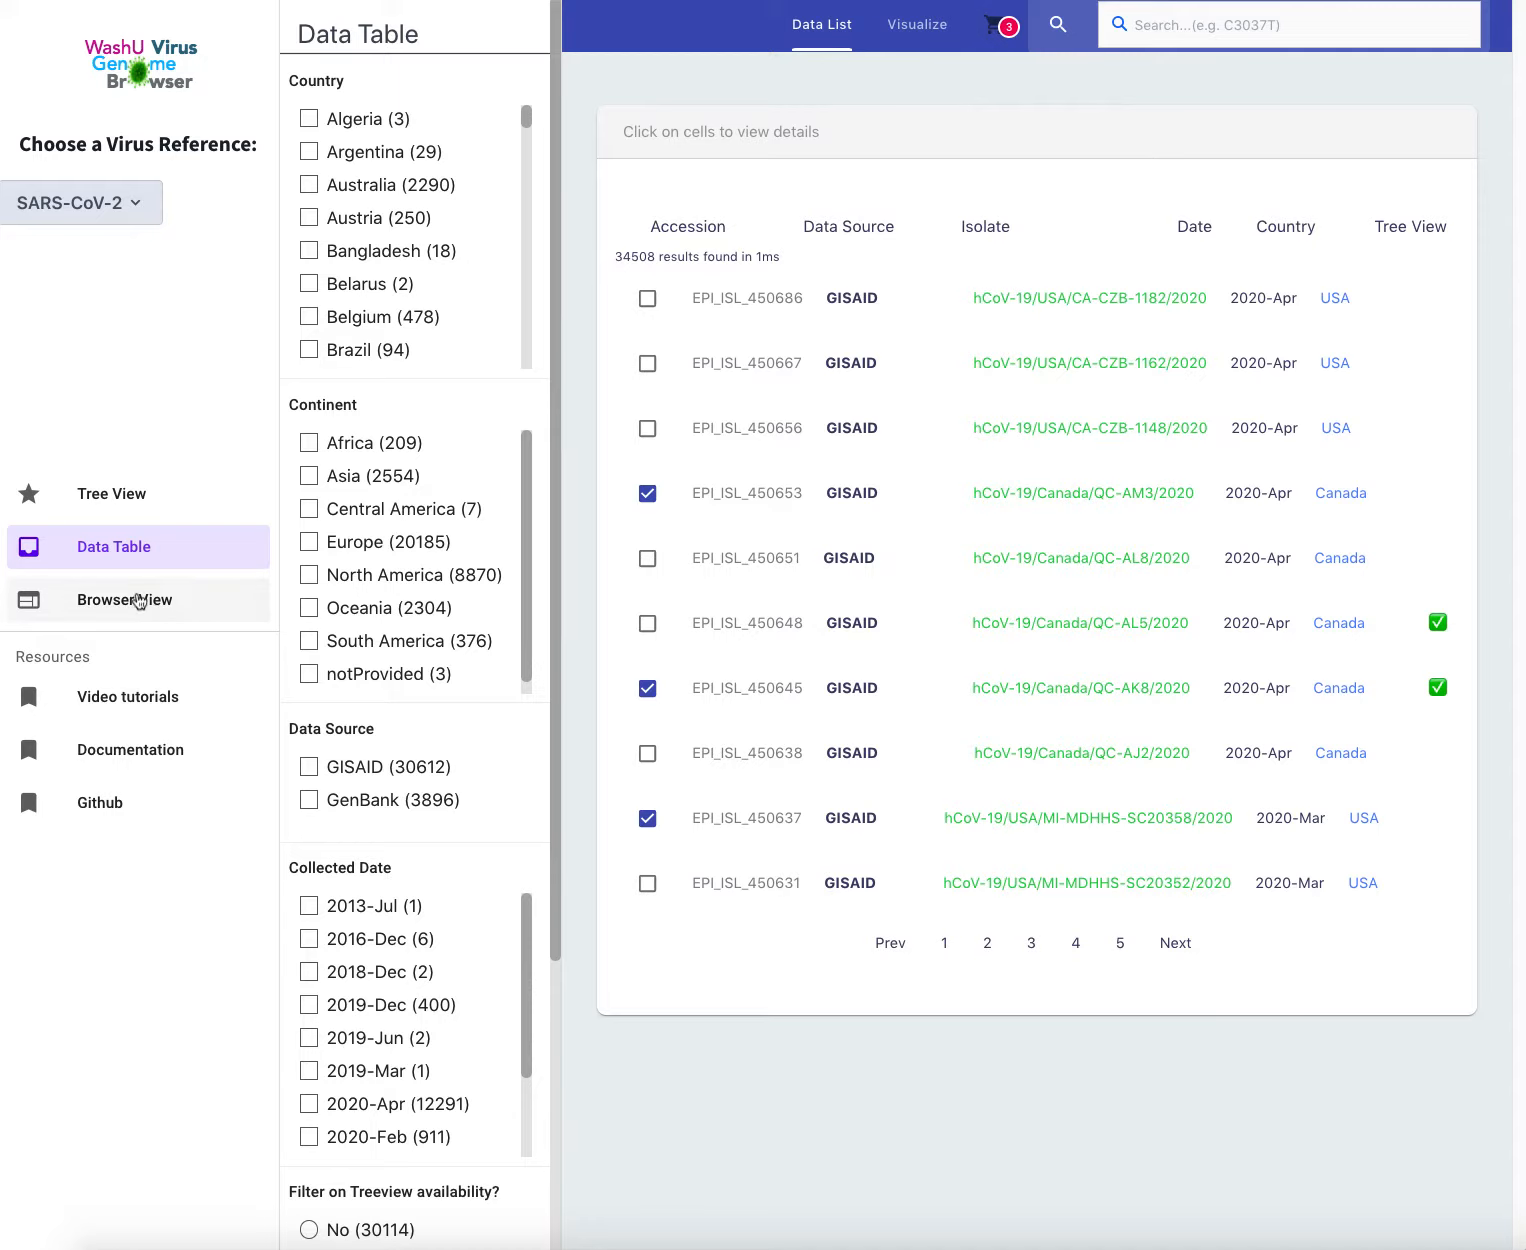
Open the Browser View for isolates EPI_ISL_450653, 450645 and 450637
{"action": "left_click", "coordinate": [123, 608]}
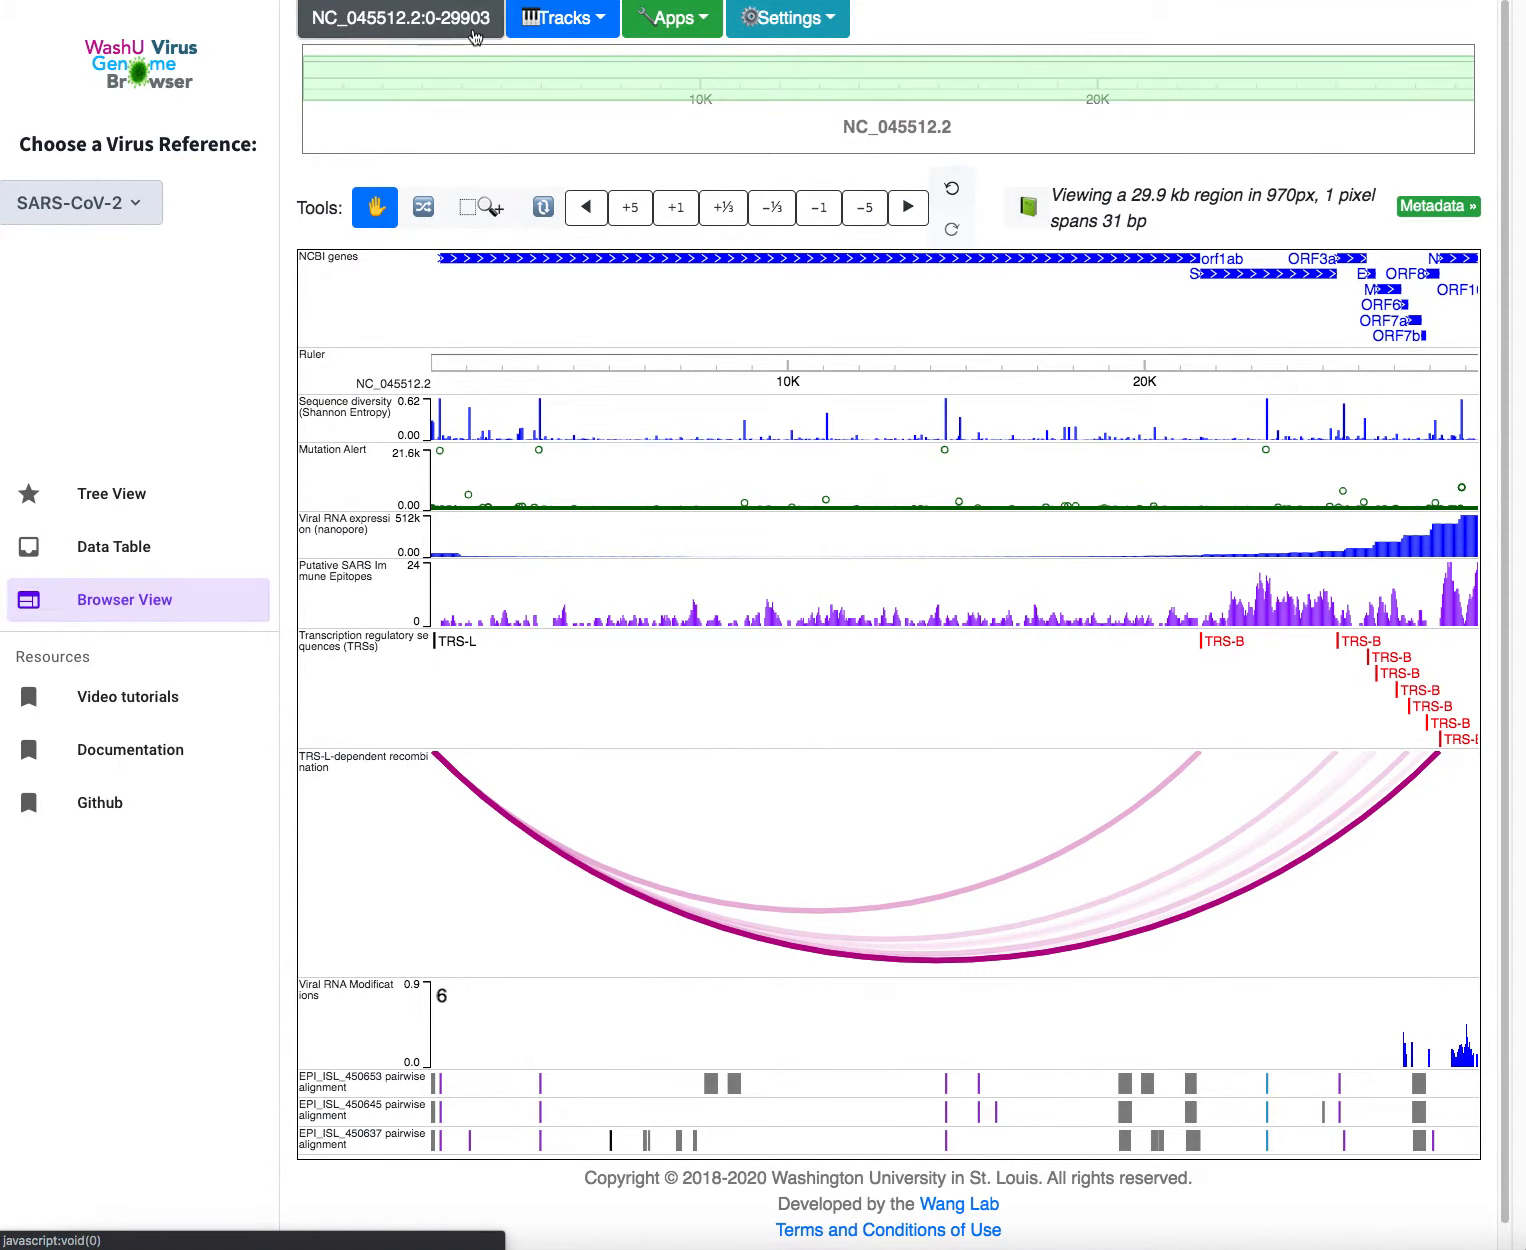
Open gene and region search from the NC_045512.2:0-29903 region label once tracks load
{"action": "left_click", "coordinate": [473, 29]}
Check the current region NC_045512.2:0-29903 in the search popup, then close it
{"action": "left_click", "coordinate": [631, 100]}
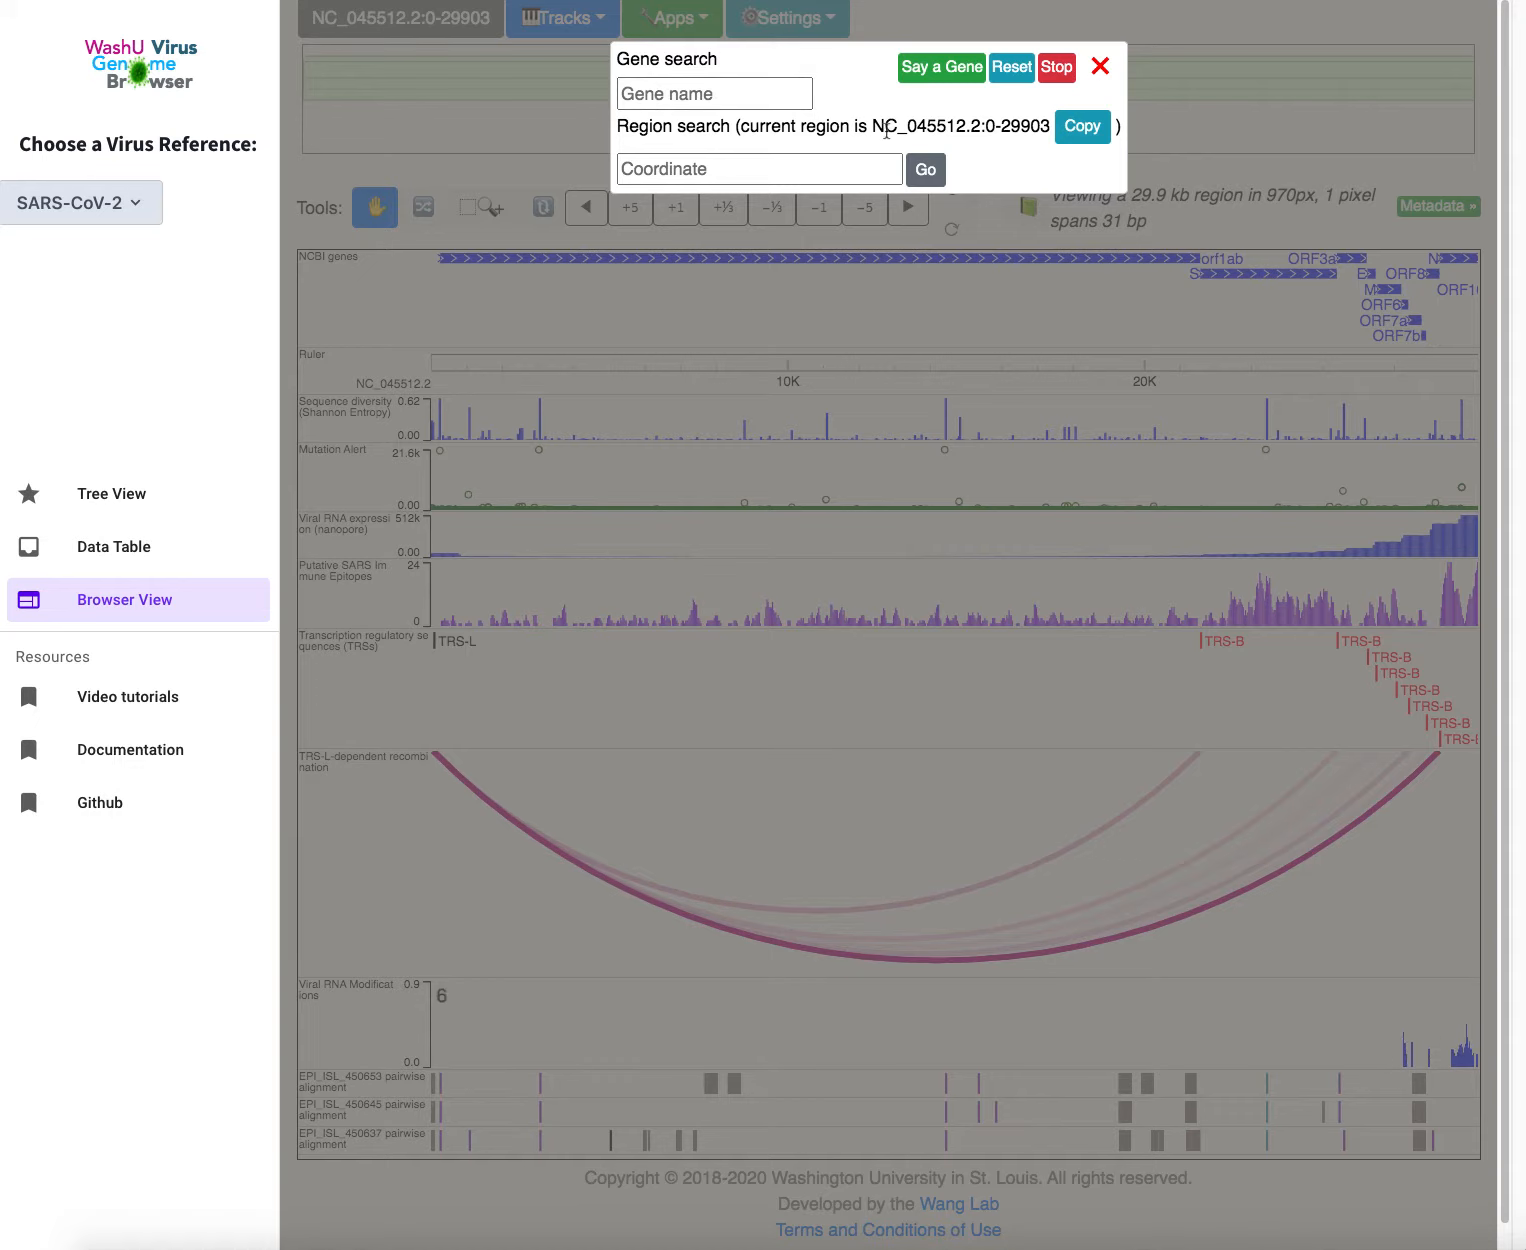
{"action": "left_click_drag", "start_coordinate": [875, 123], "coordinate": [1044, 125]}
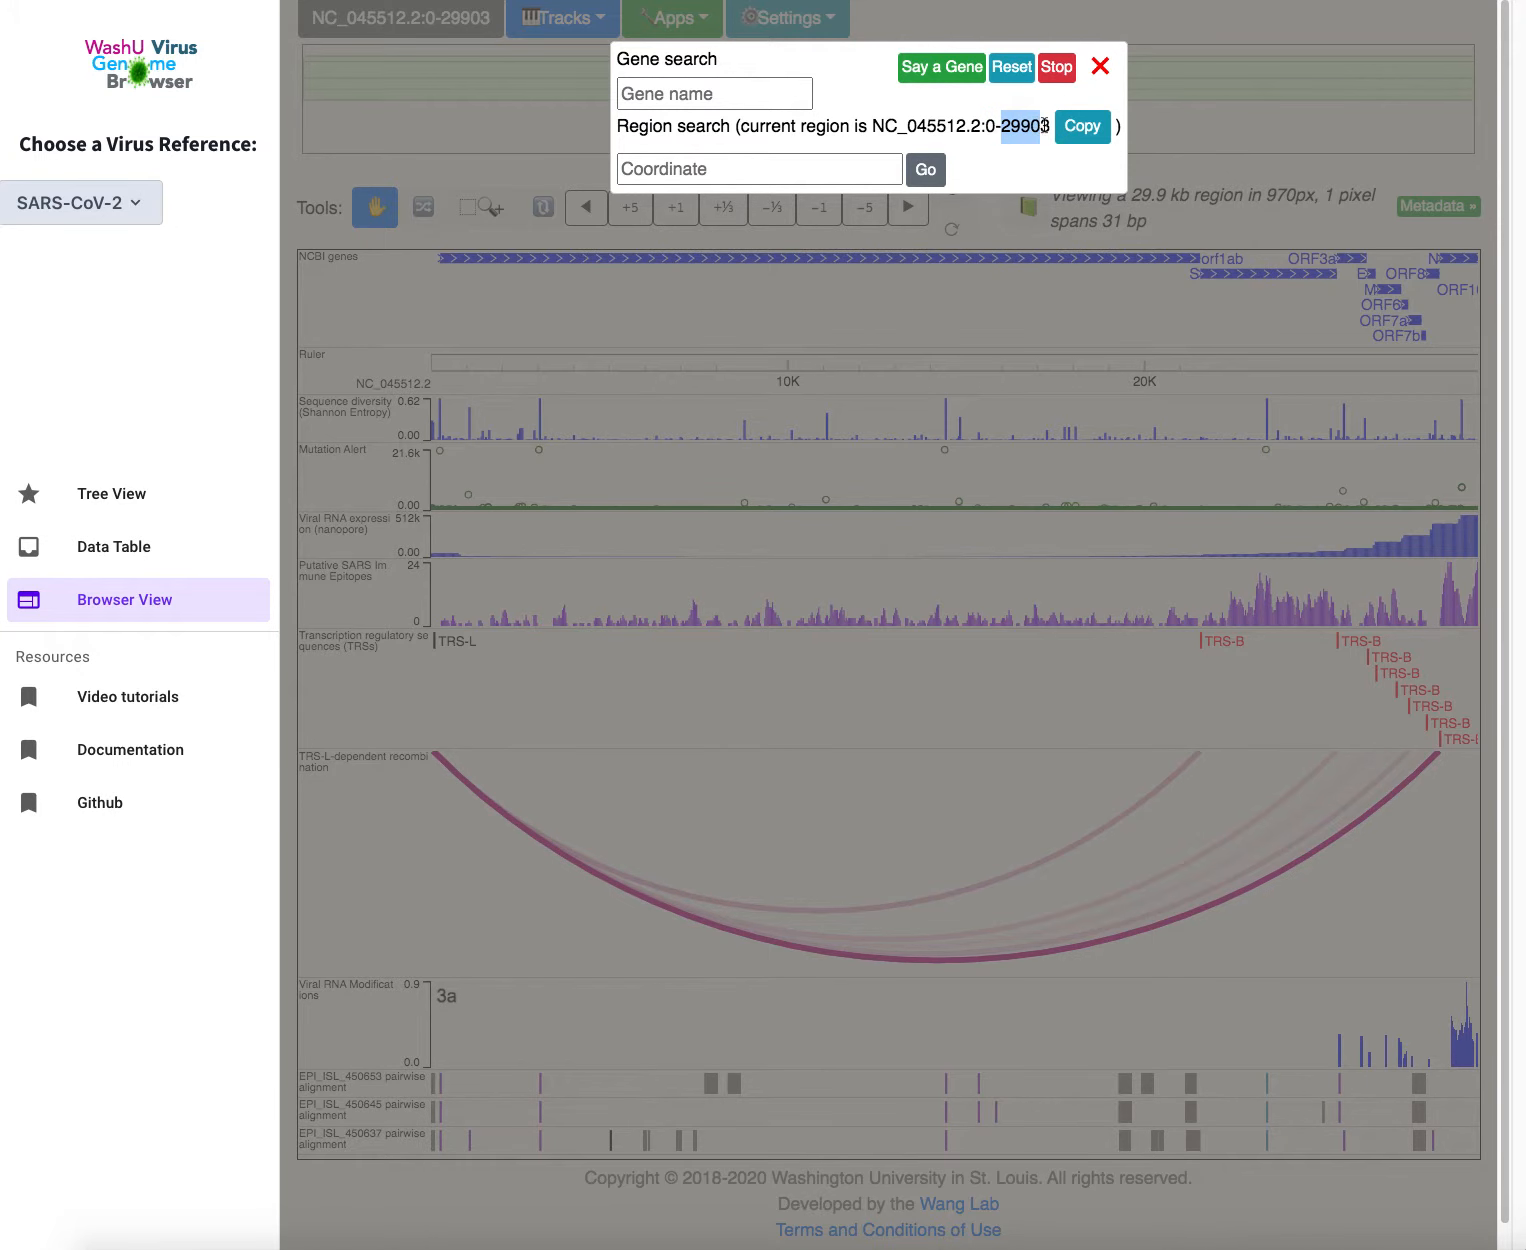
{"action": "left_click", "coordinate": [1100, 67]}
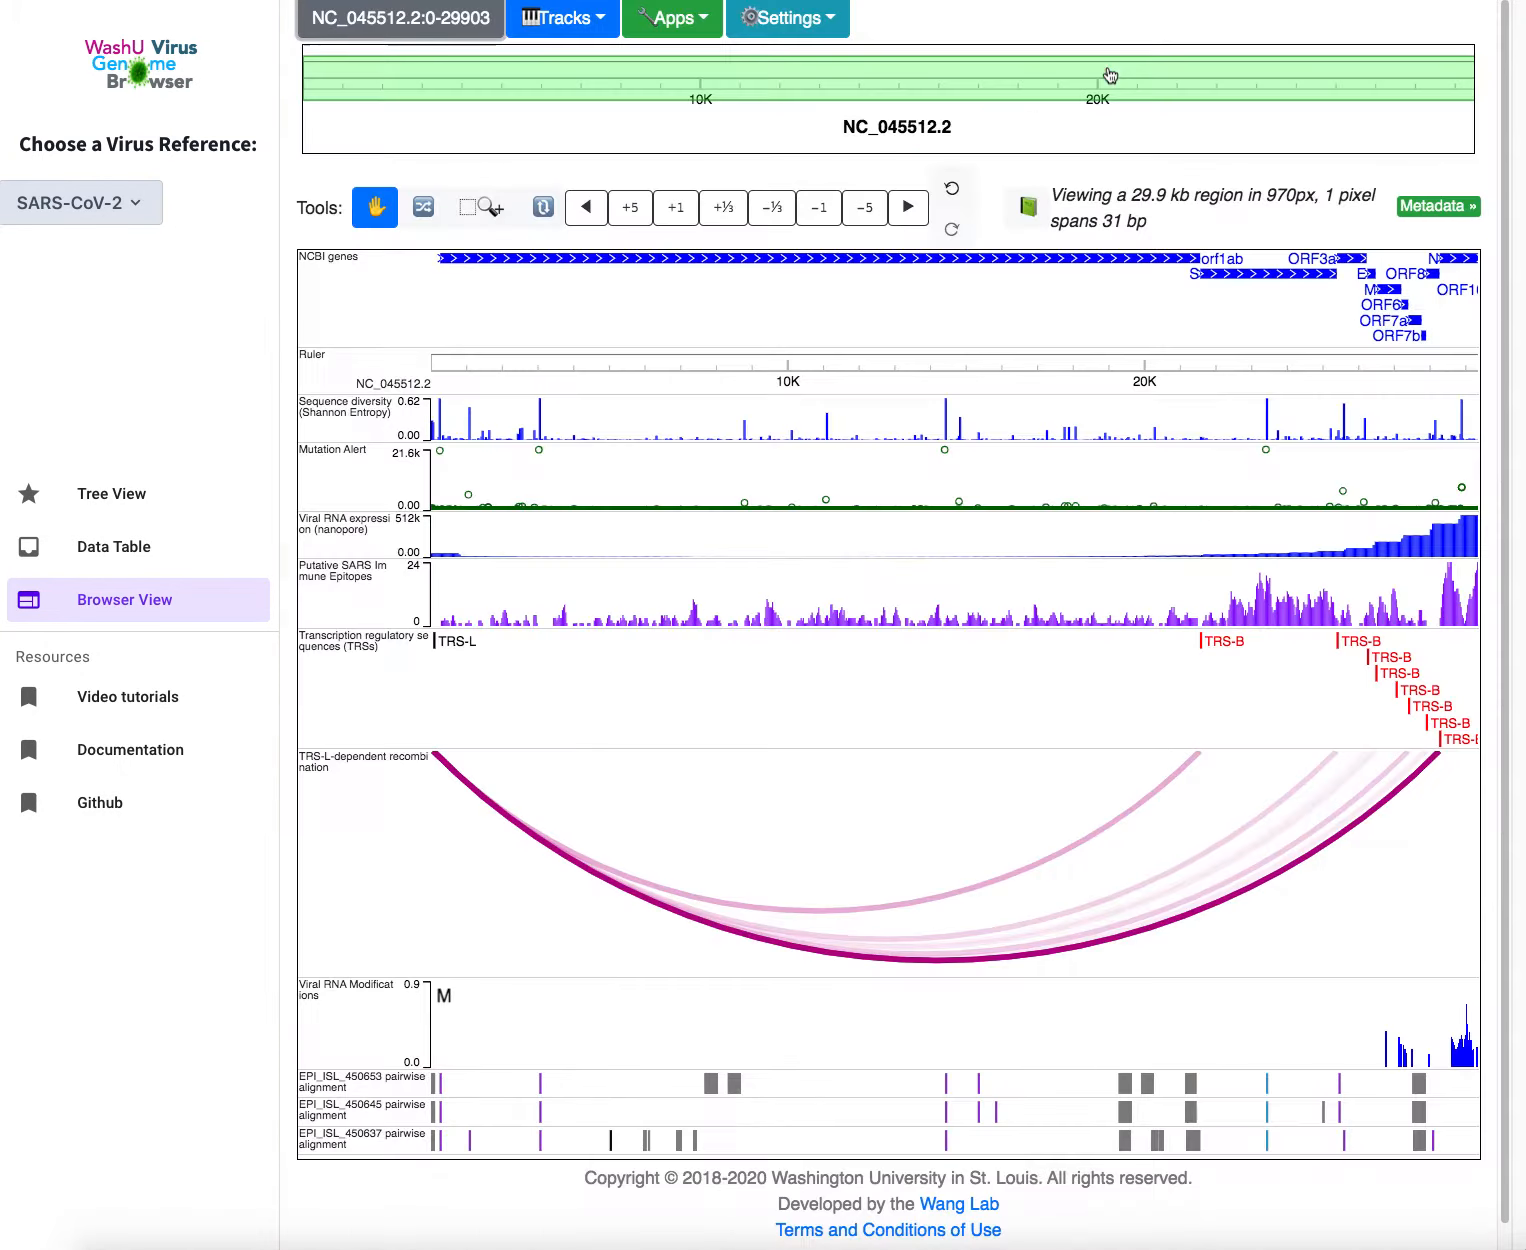
{"action": "left_click", "coordinate": [593, 28]}
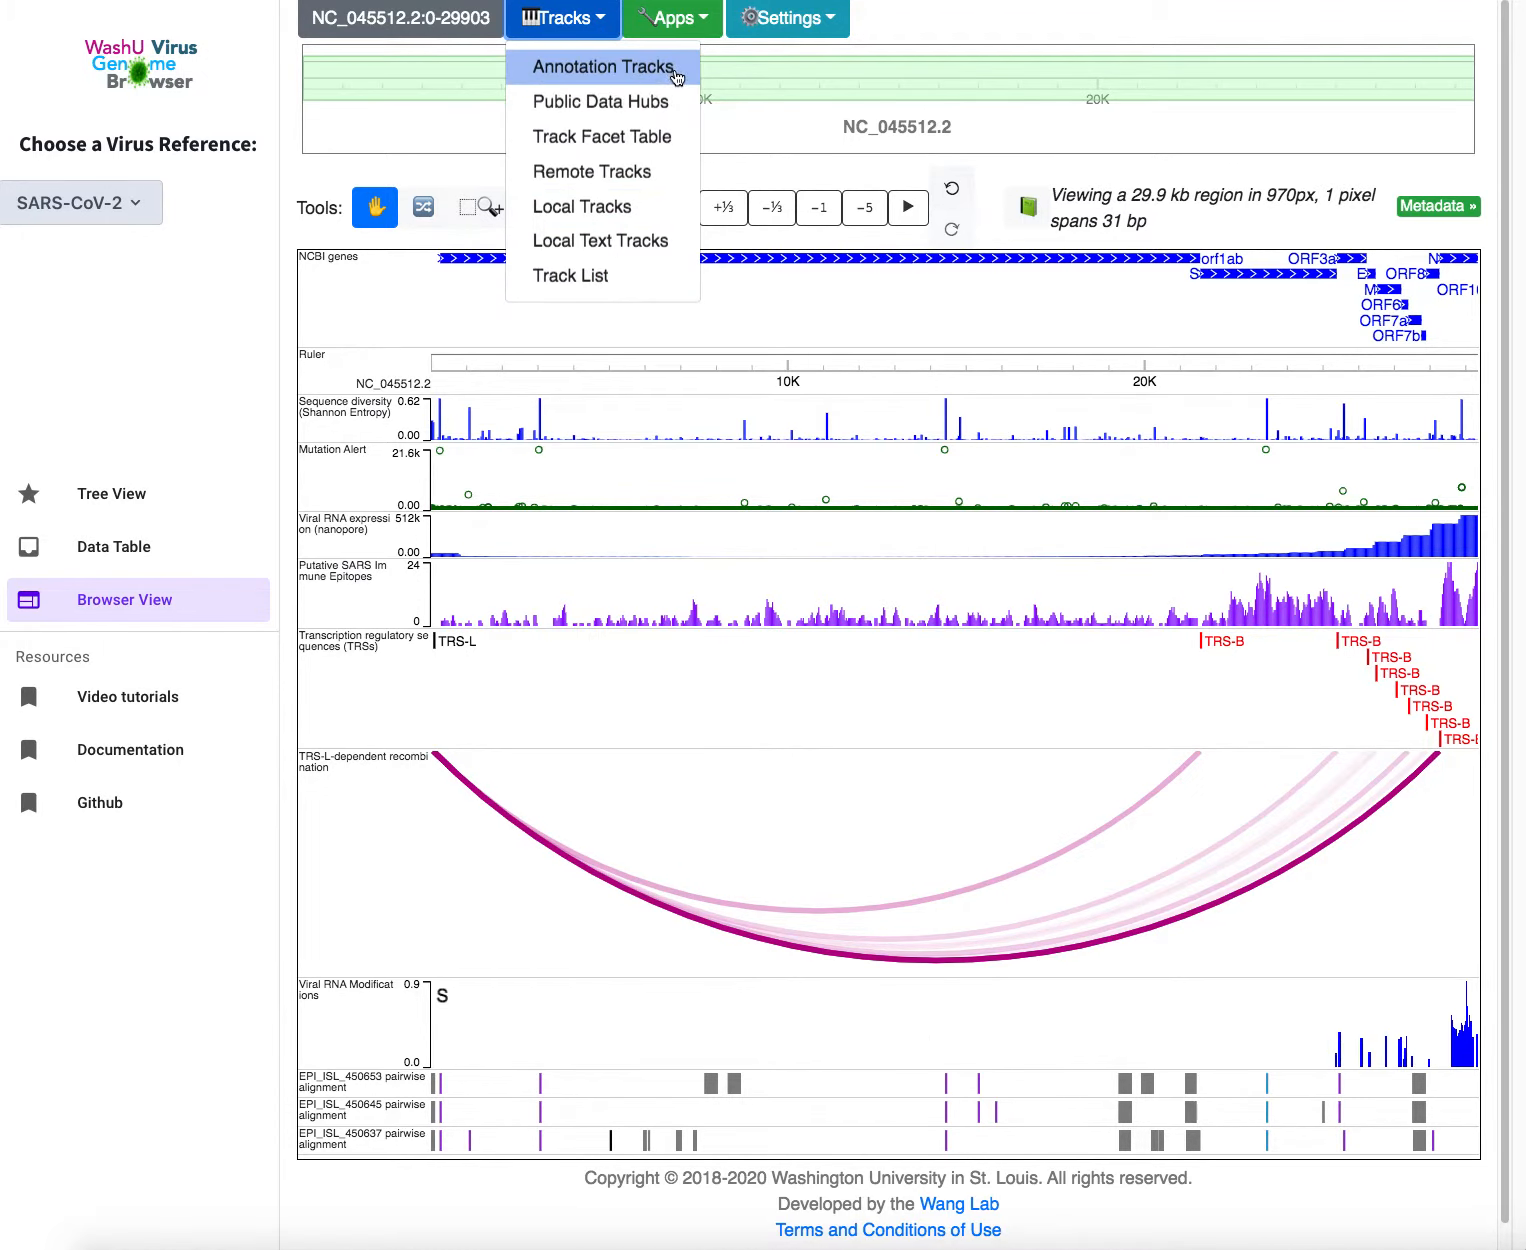
{"action": "left_click", "coordinate": [675, 76]}
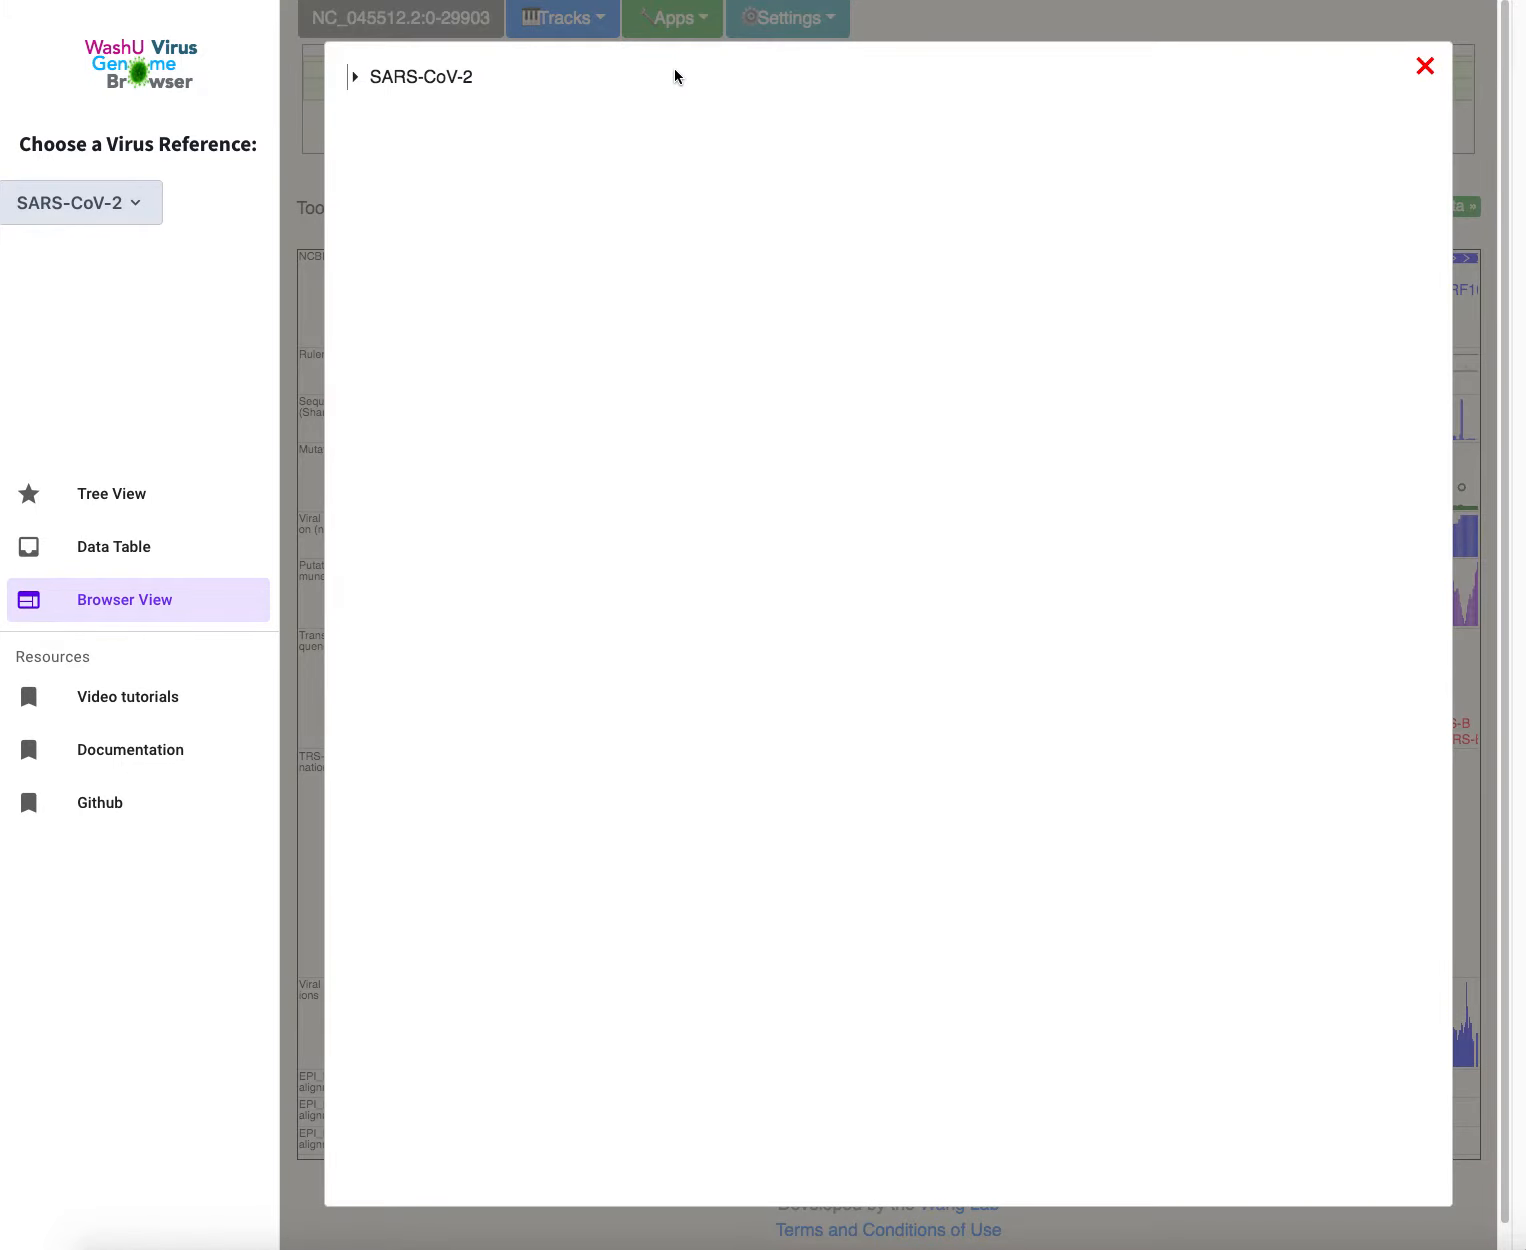
{"action": "left_click", "coordinate": [355, 77]}
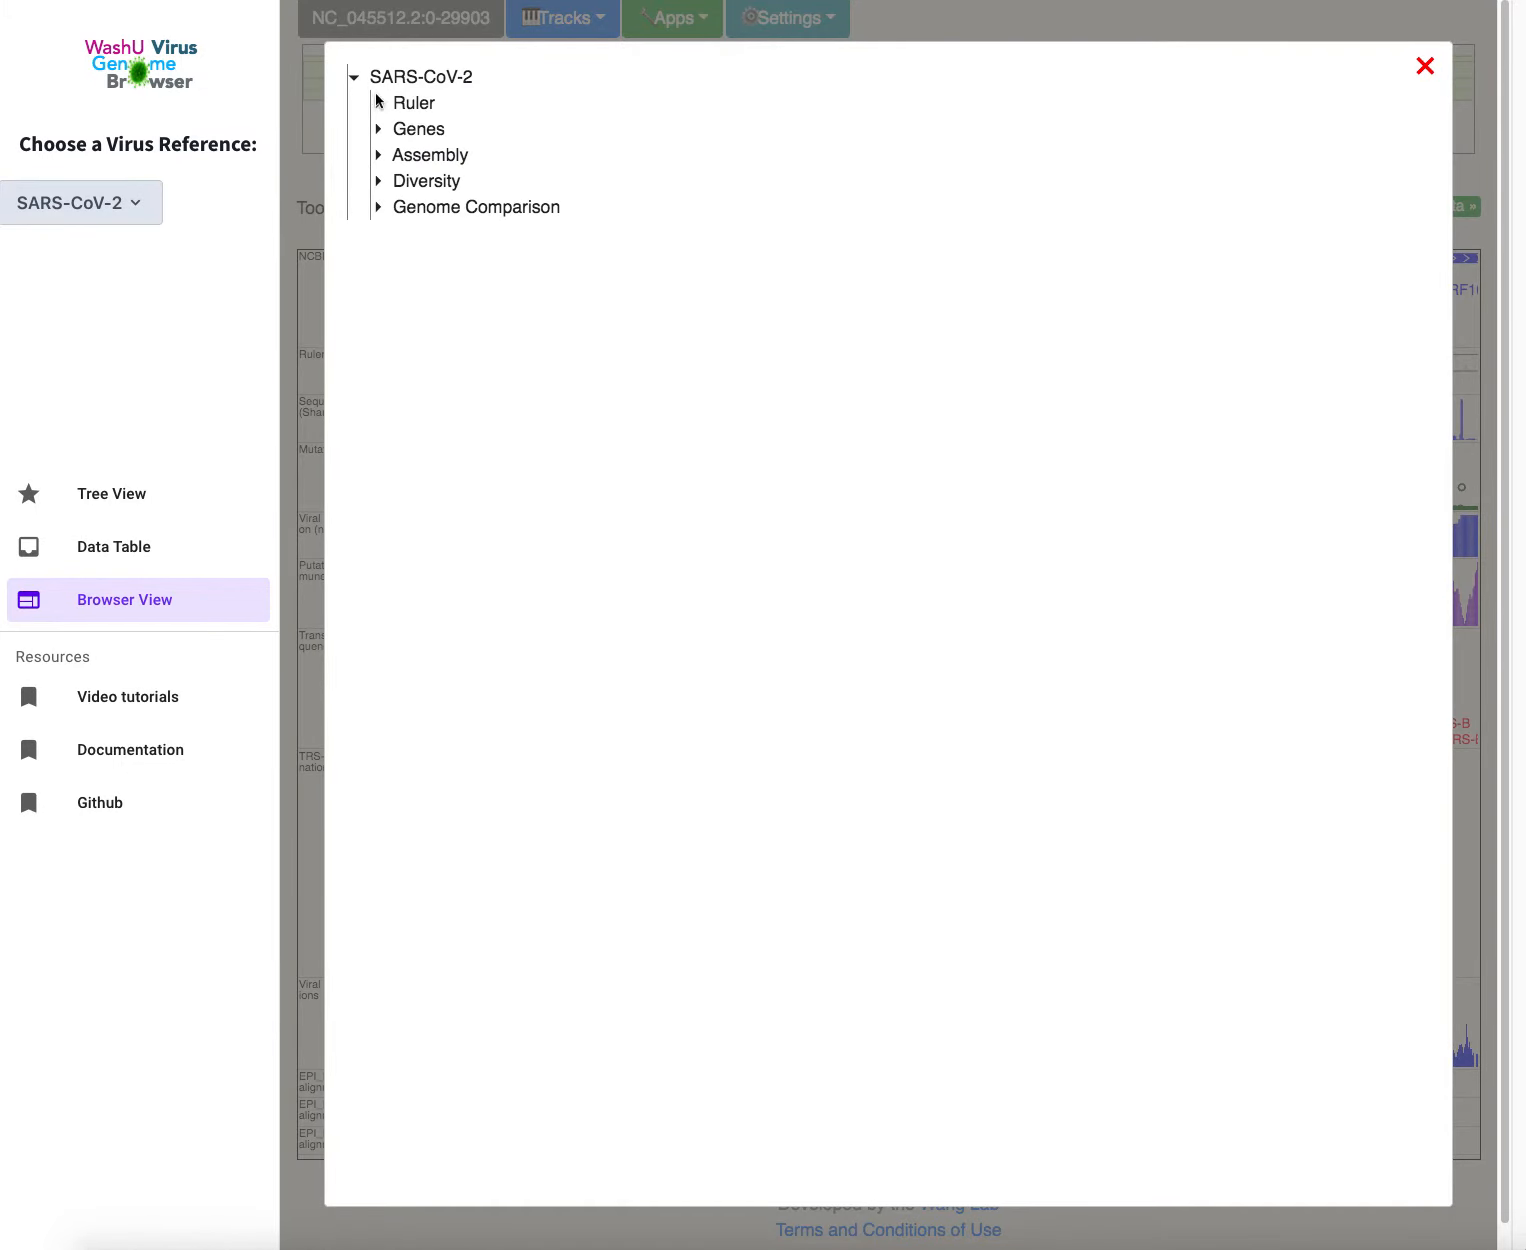
{"action": "left_click", "coordinate": [379, 104]}
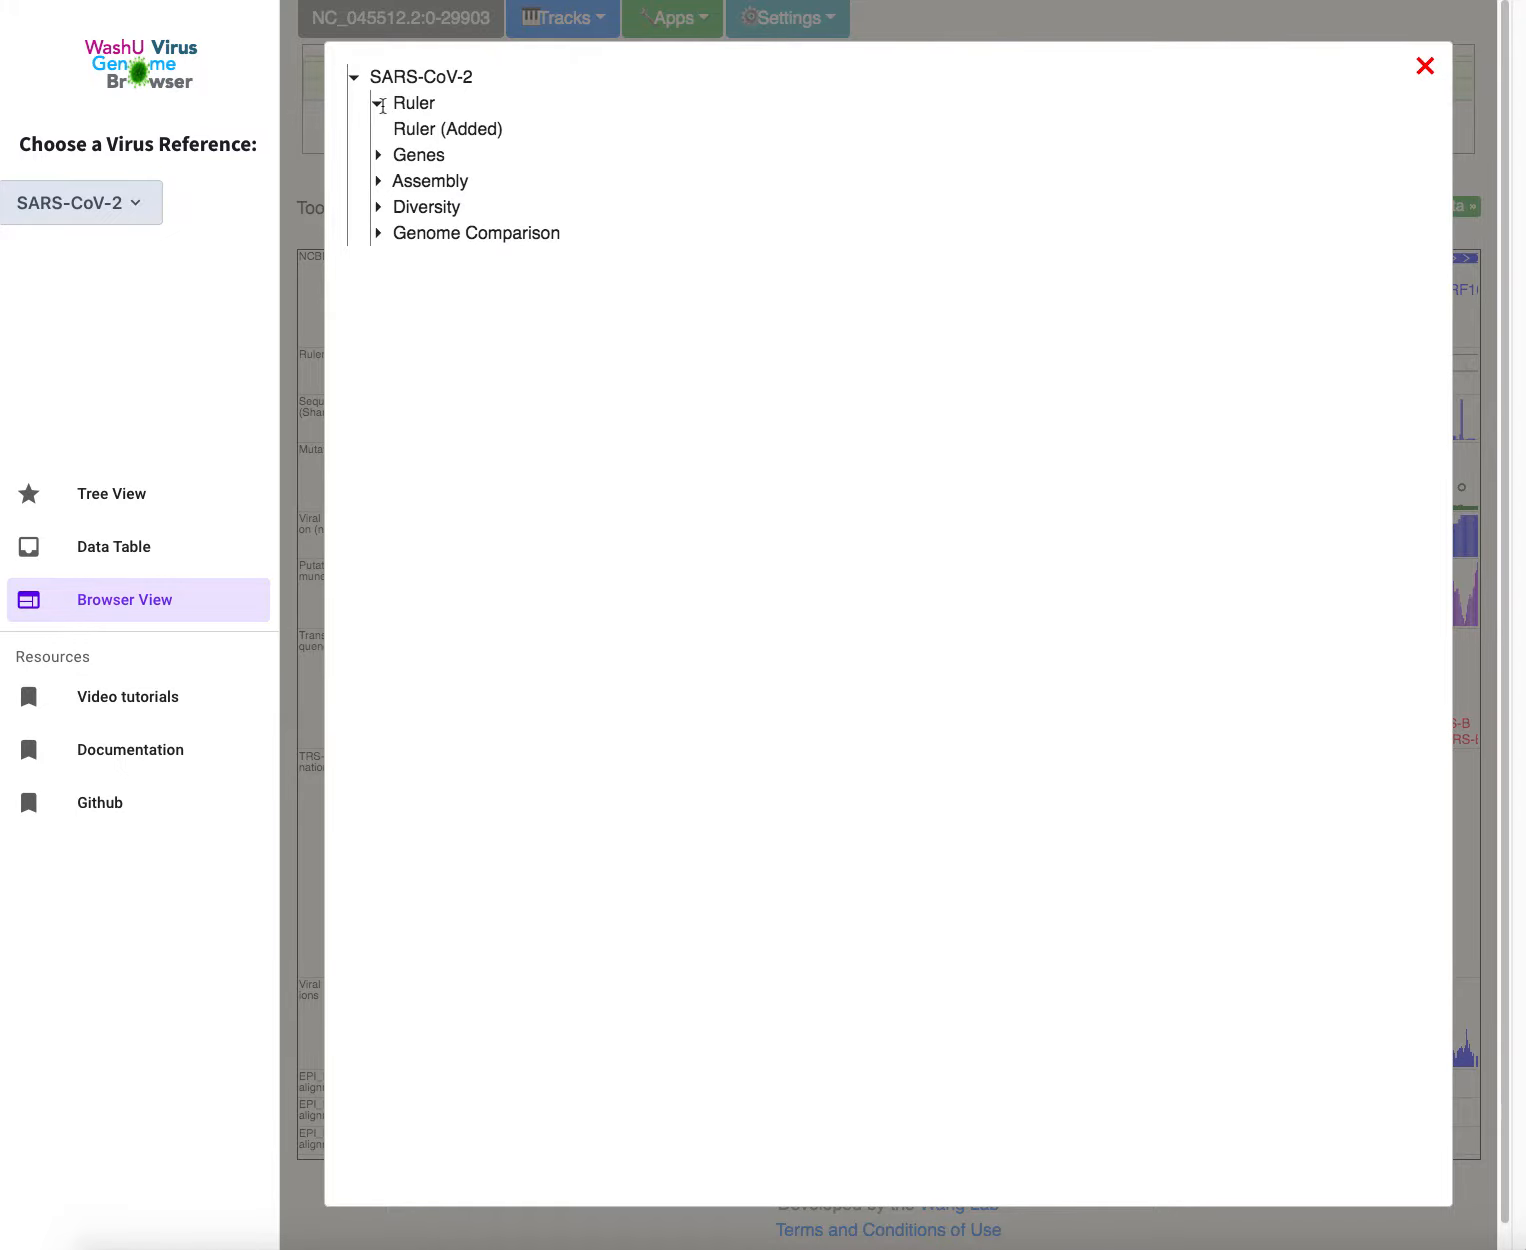
{"action": "left_click", "coordinate": [398, 159]}
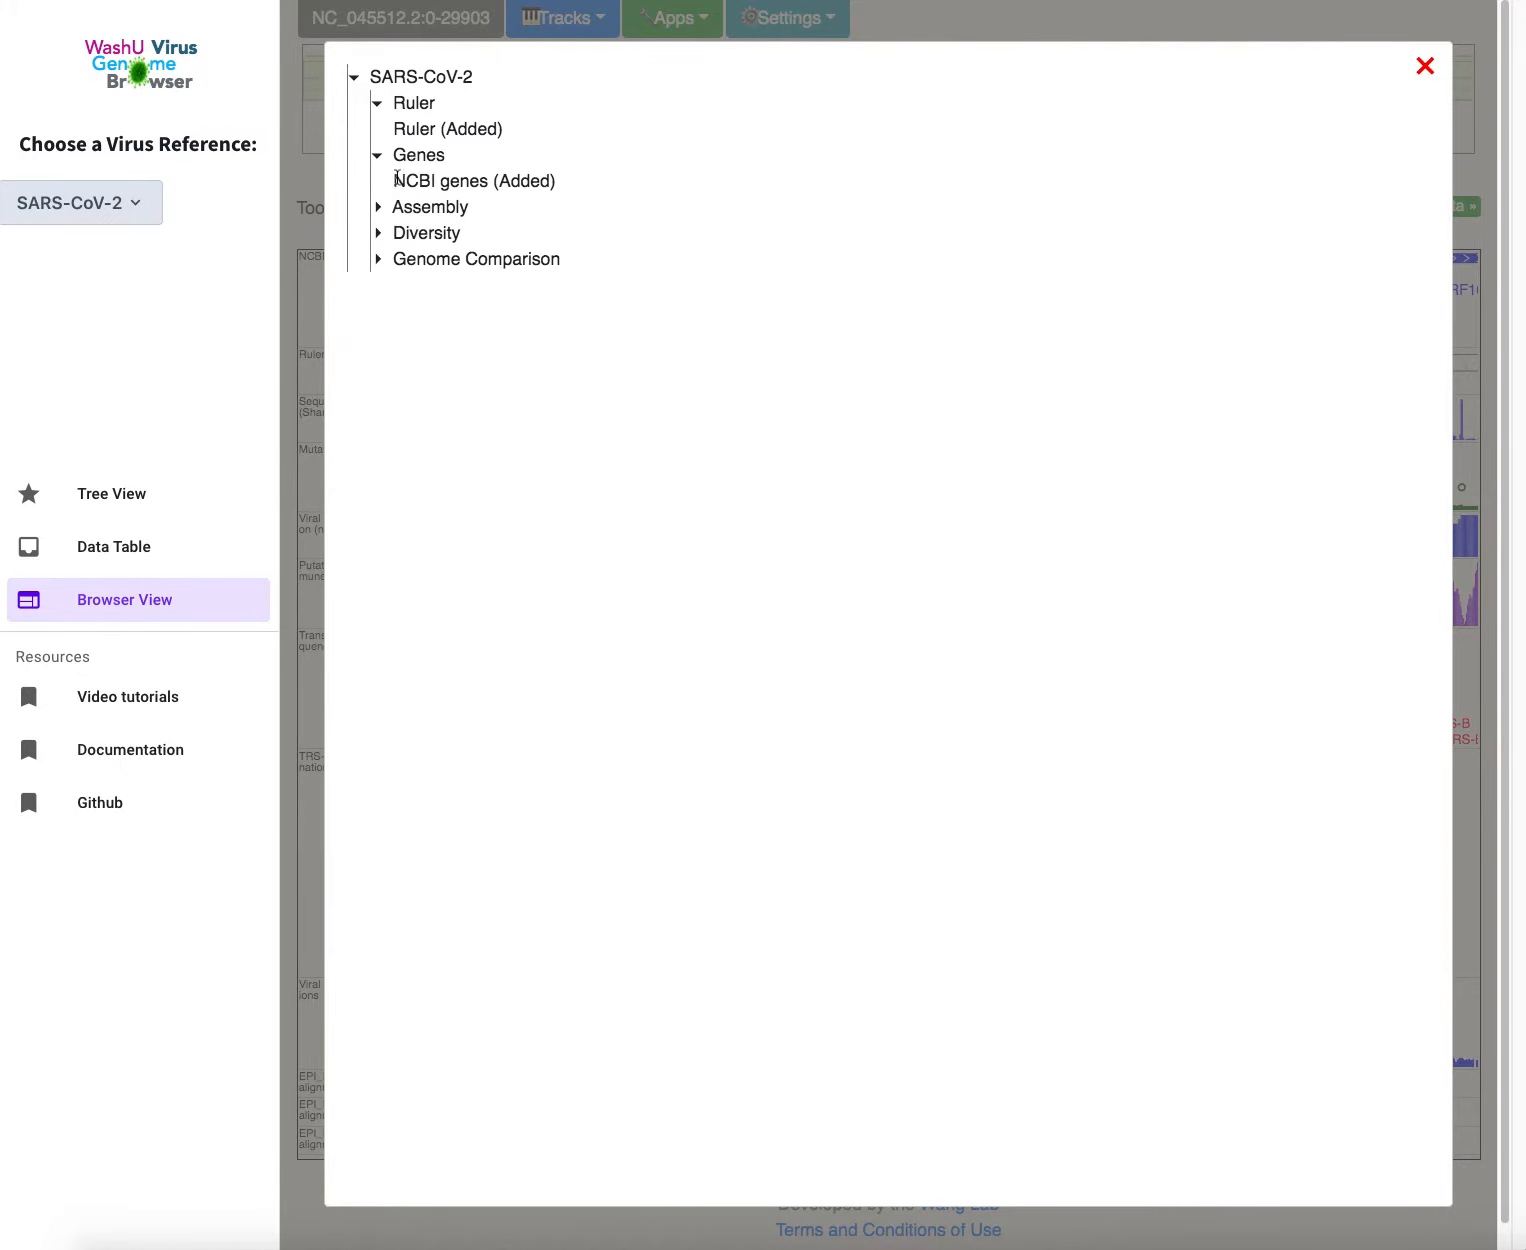
{"action": "left_click", "coordinate": [395, 217]}
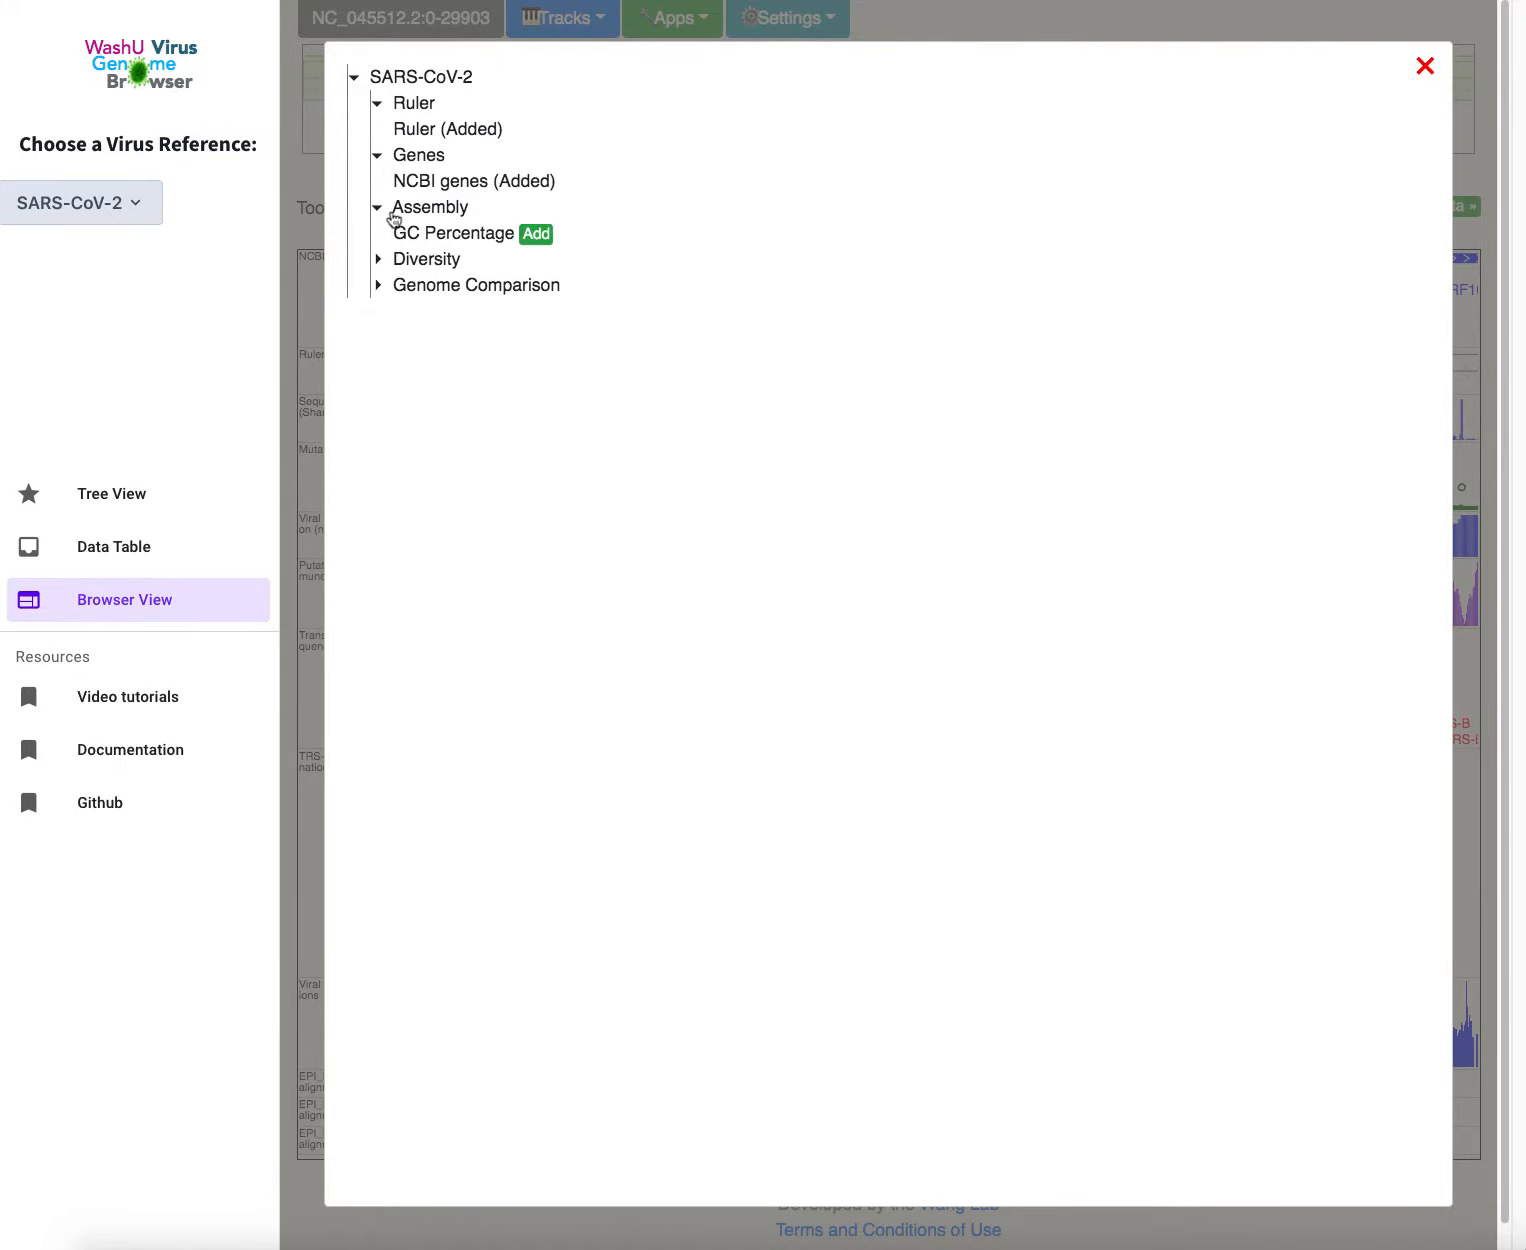
{"action": "left_click", "coordinate": [380, 262]}
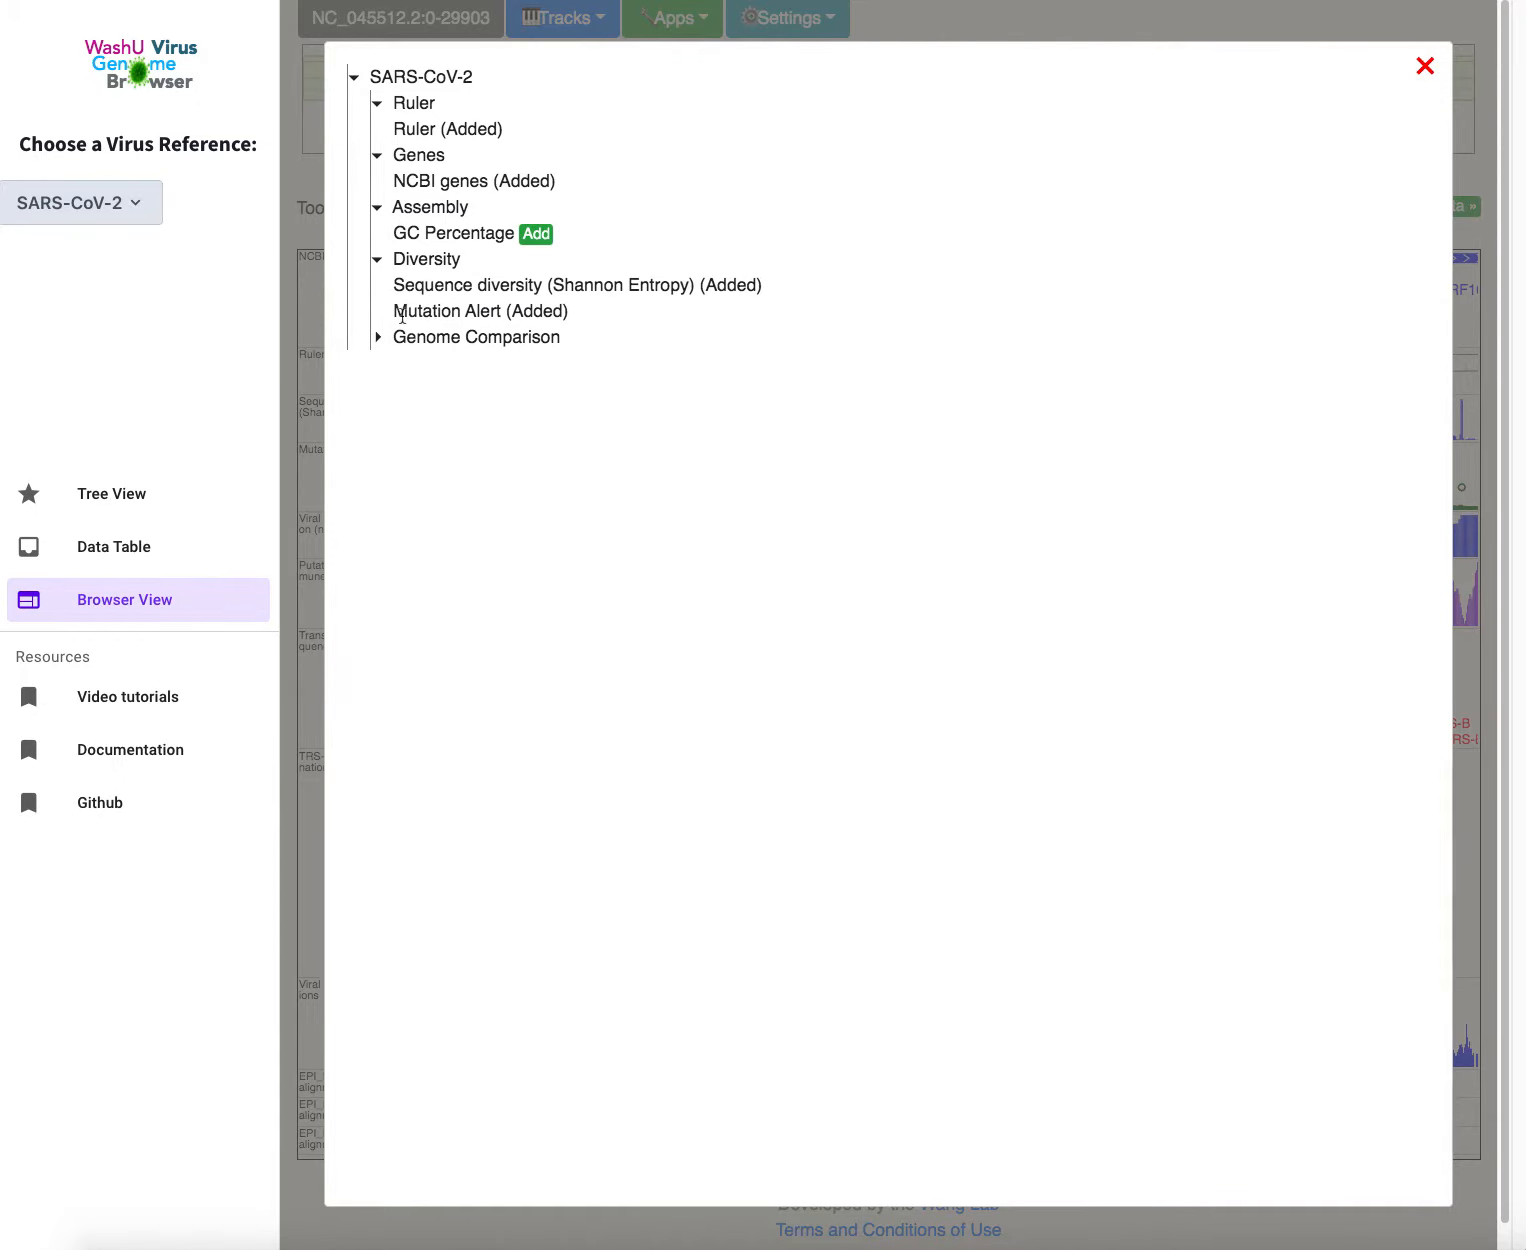
{"action": "left_click", "coordinate": [380, 340]}
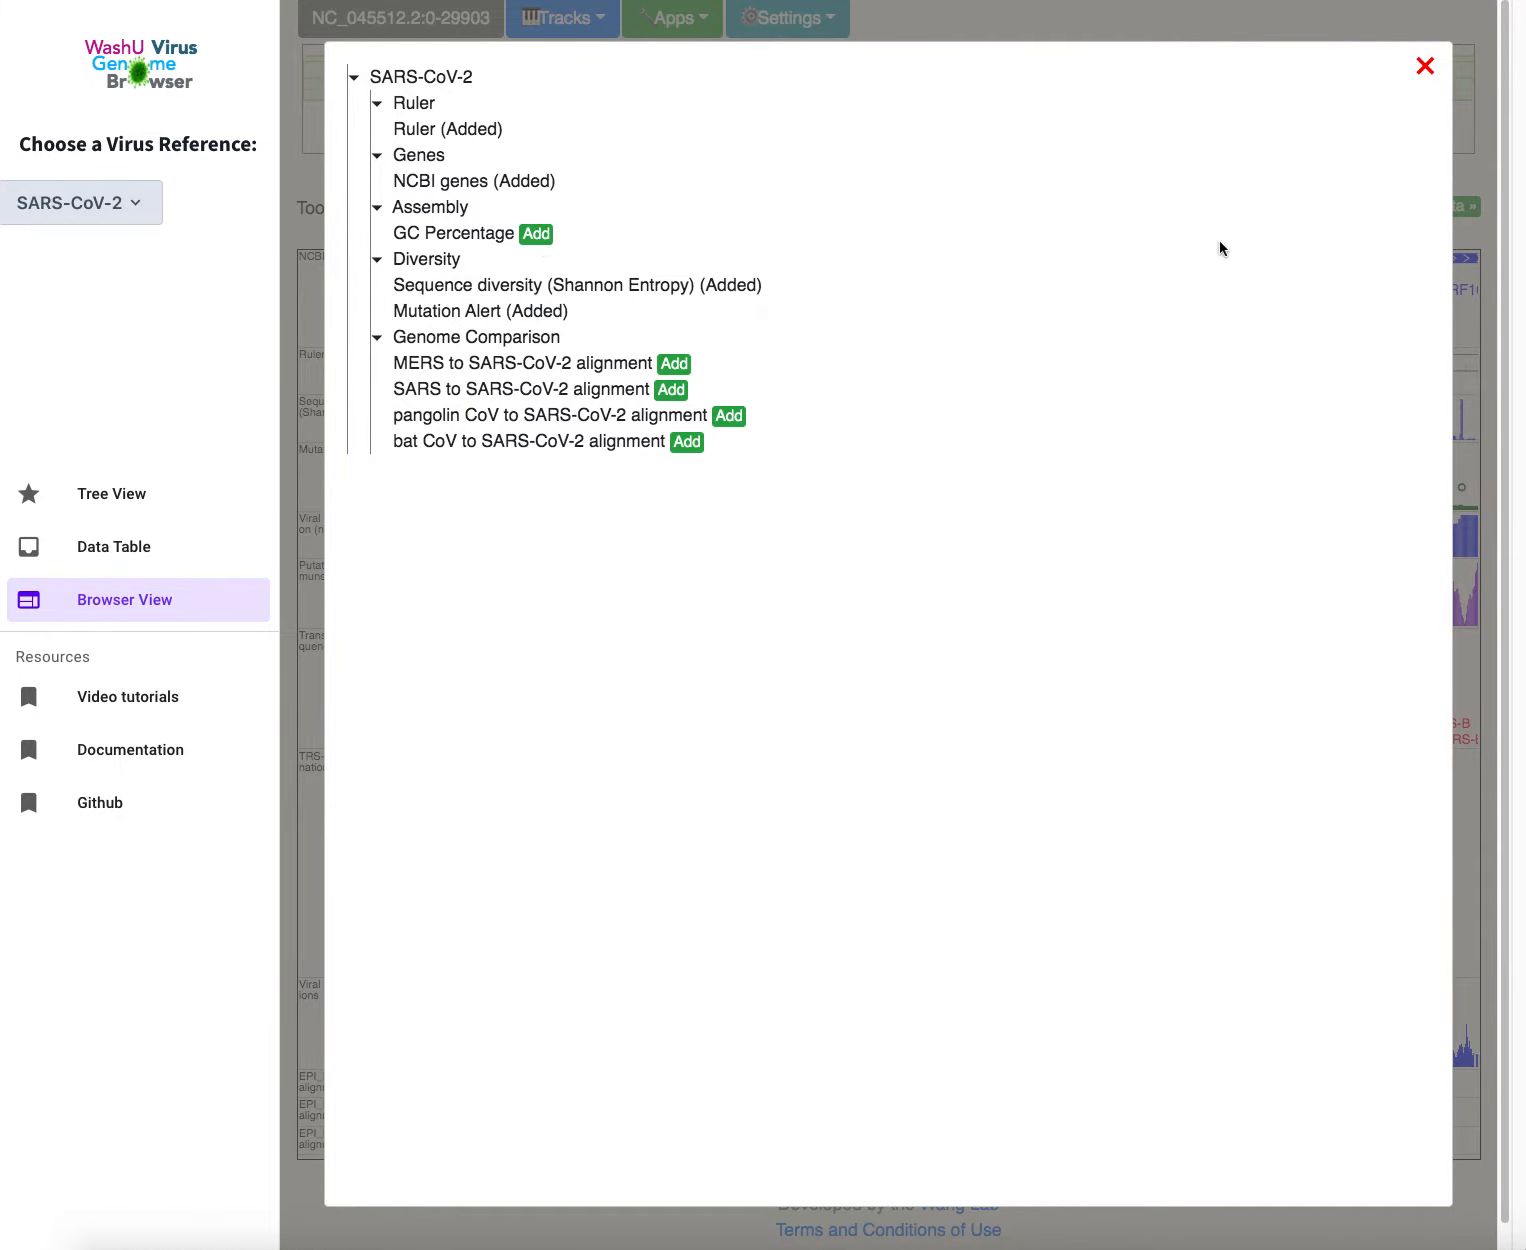
{"action": "left_click", "coordinate": [1426, 68]}
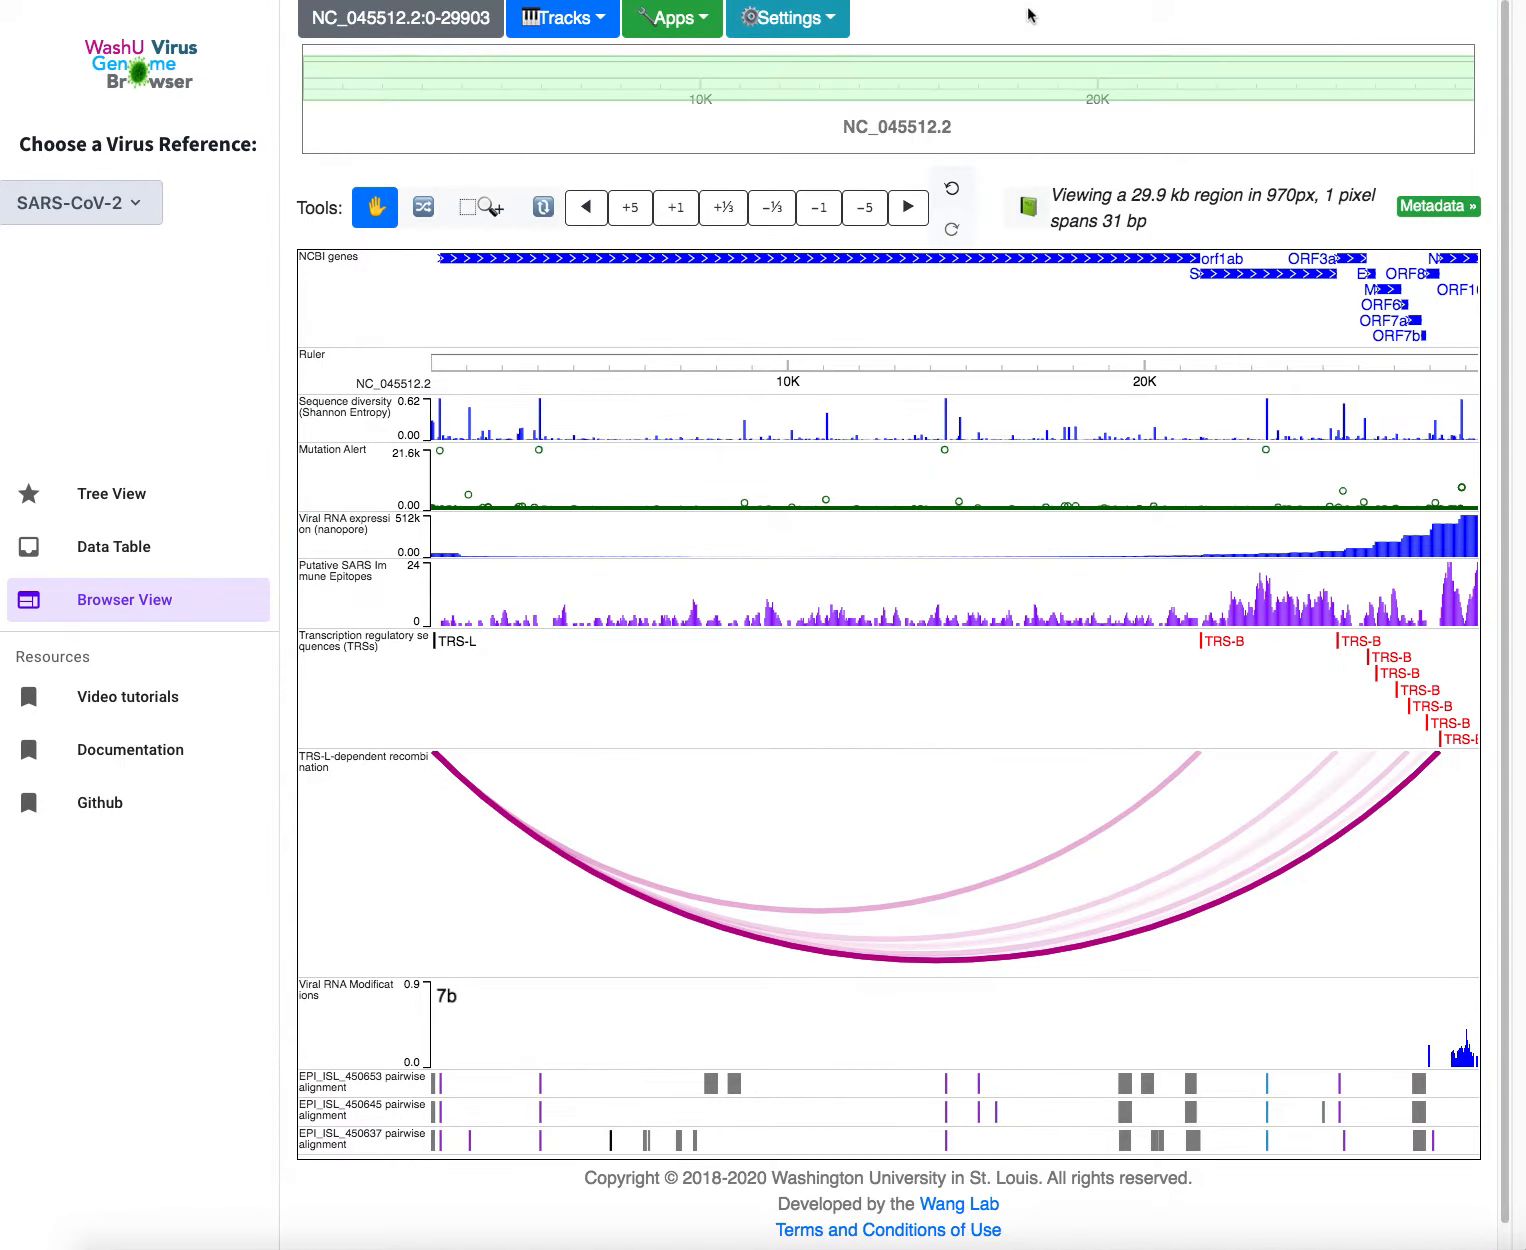
Look over the Apps list, then bring up the display Settings menu
{"action": "left_click", "coordinate": [703, 22]}
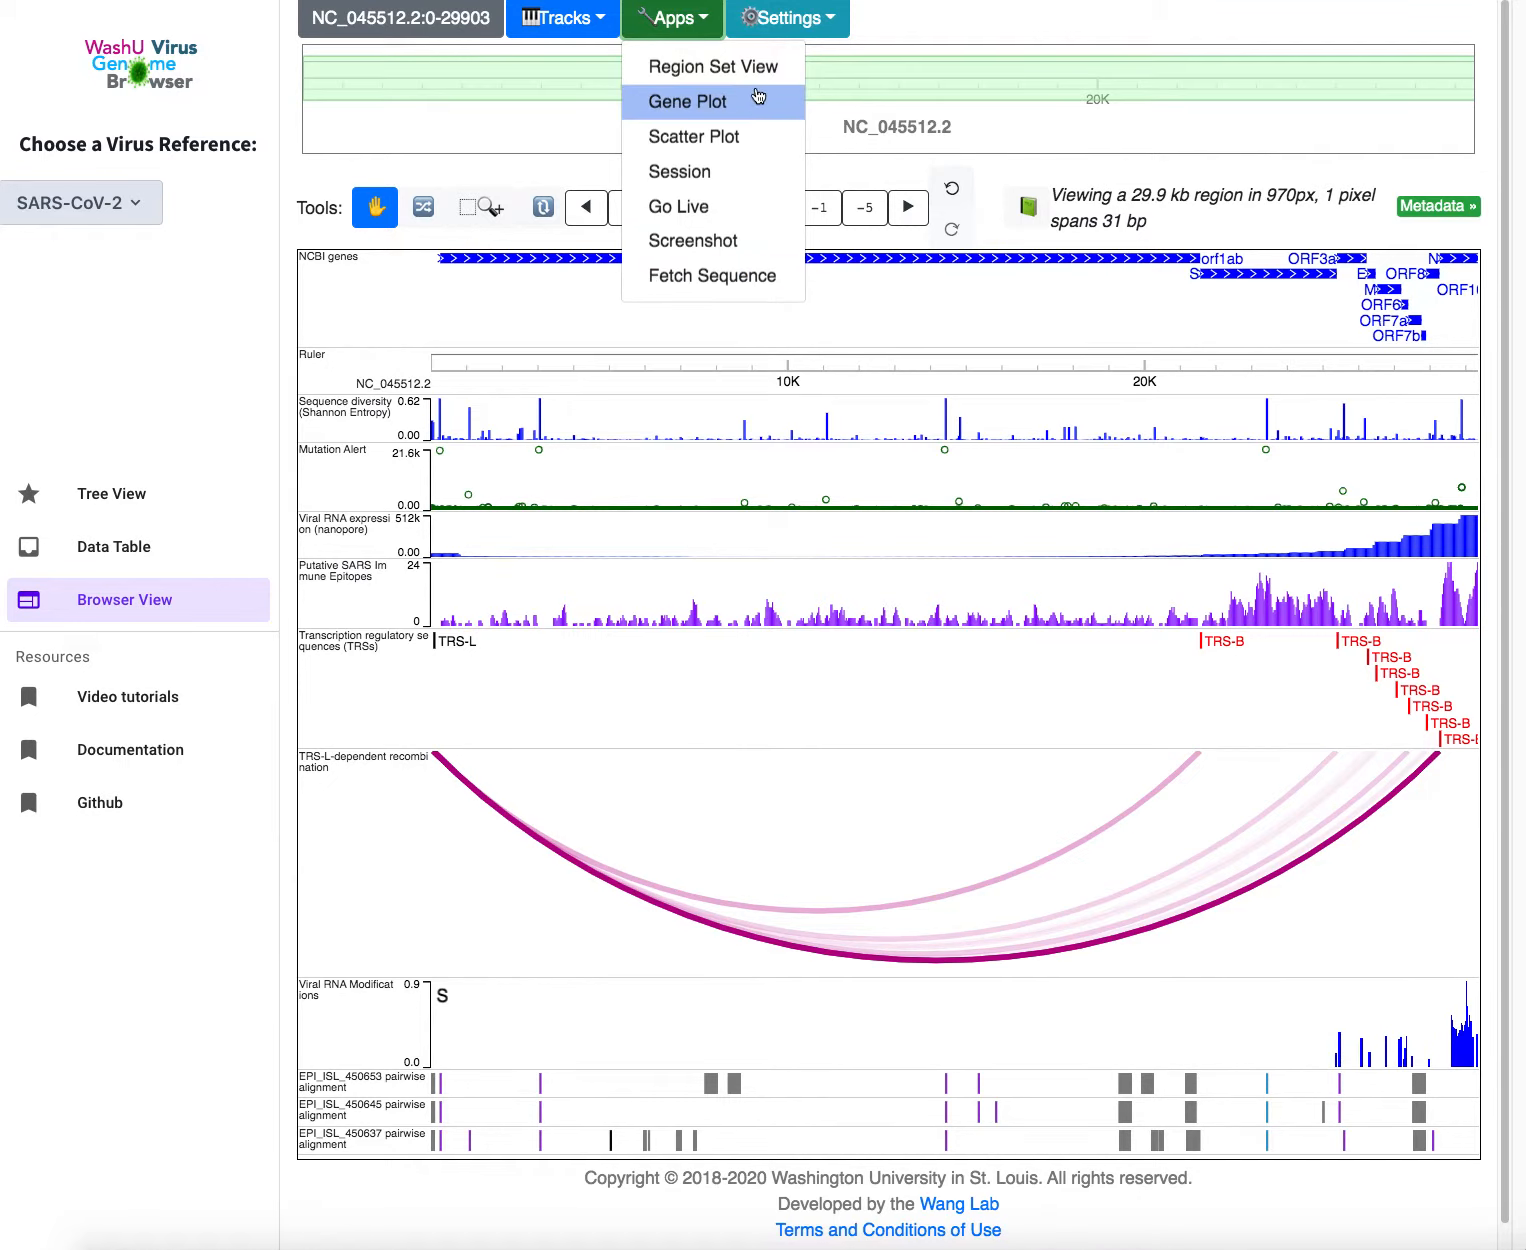
{"action": "left_click", "coordinate": [834, 24]}
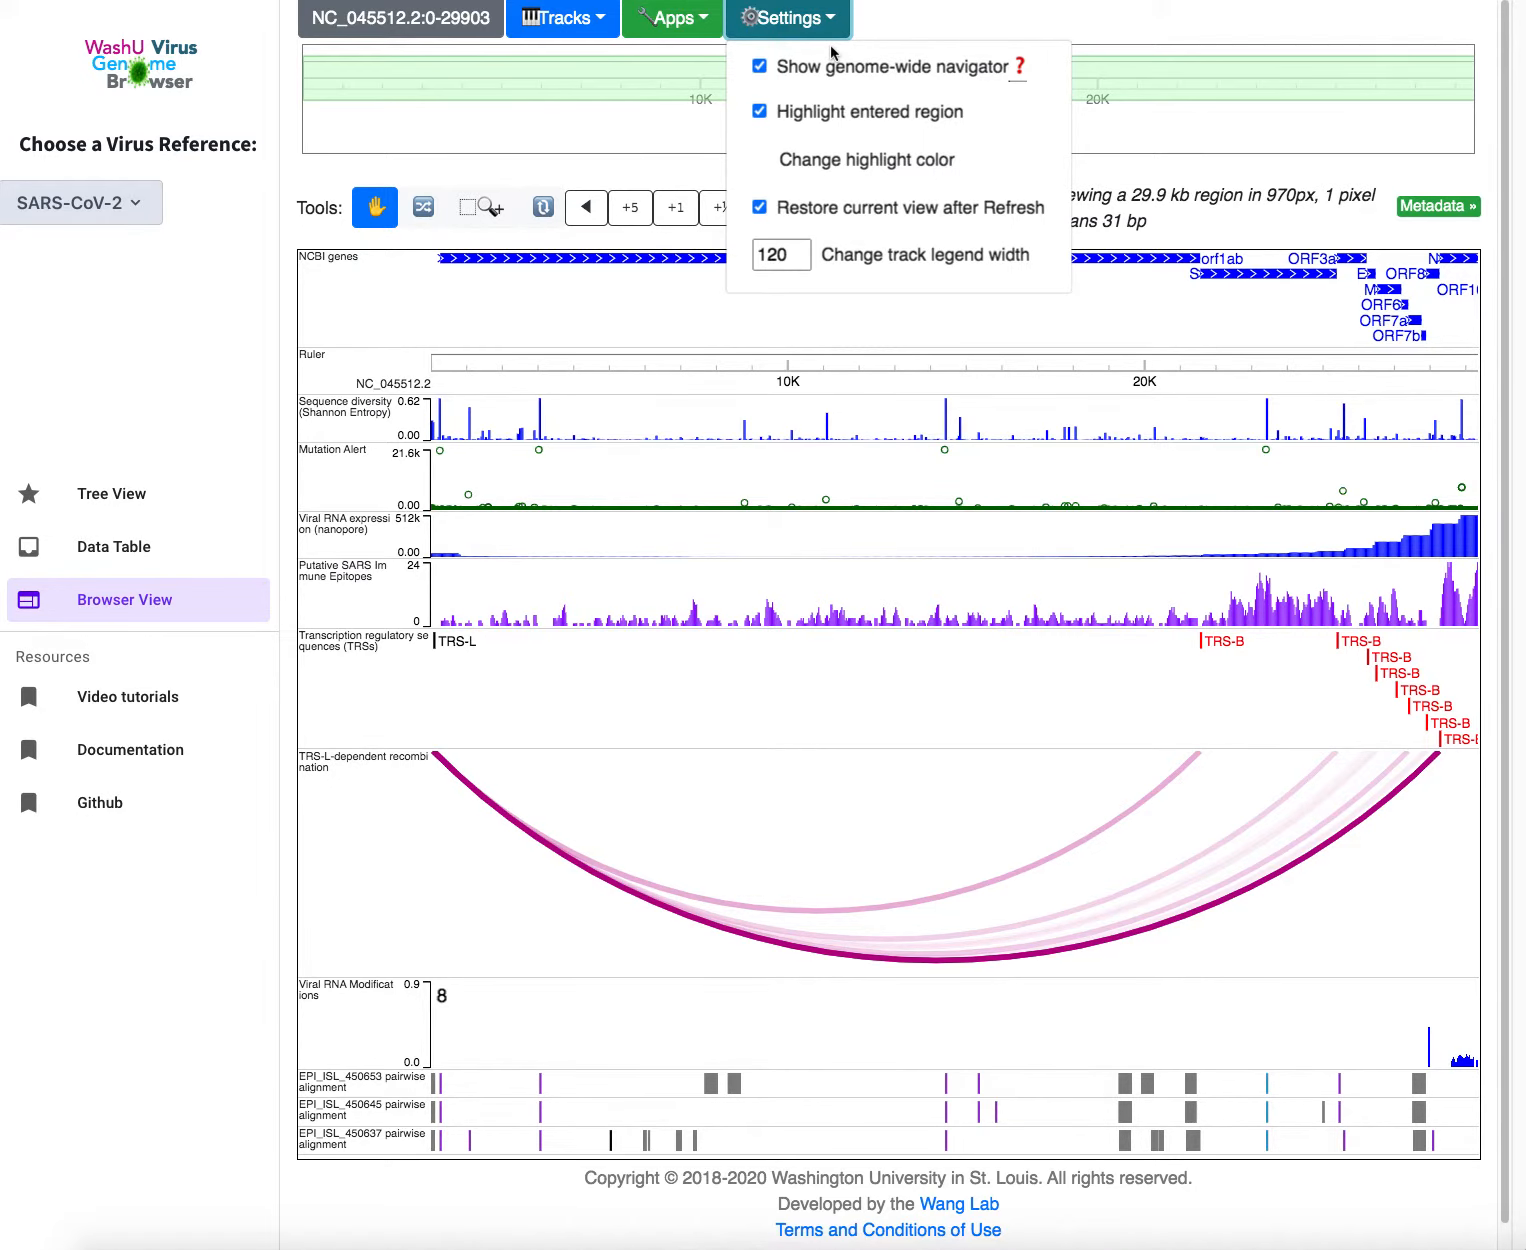
Toggle the genome-wide navigator off and on and set track legend width to 125
{"action": "left_click", "coordinate": [760, 68]}
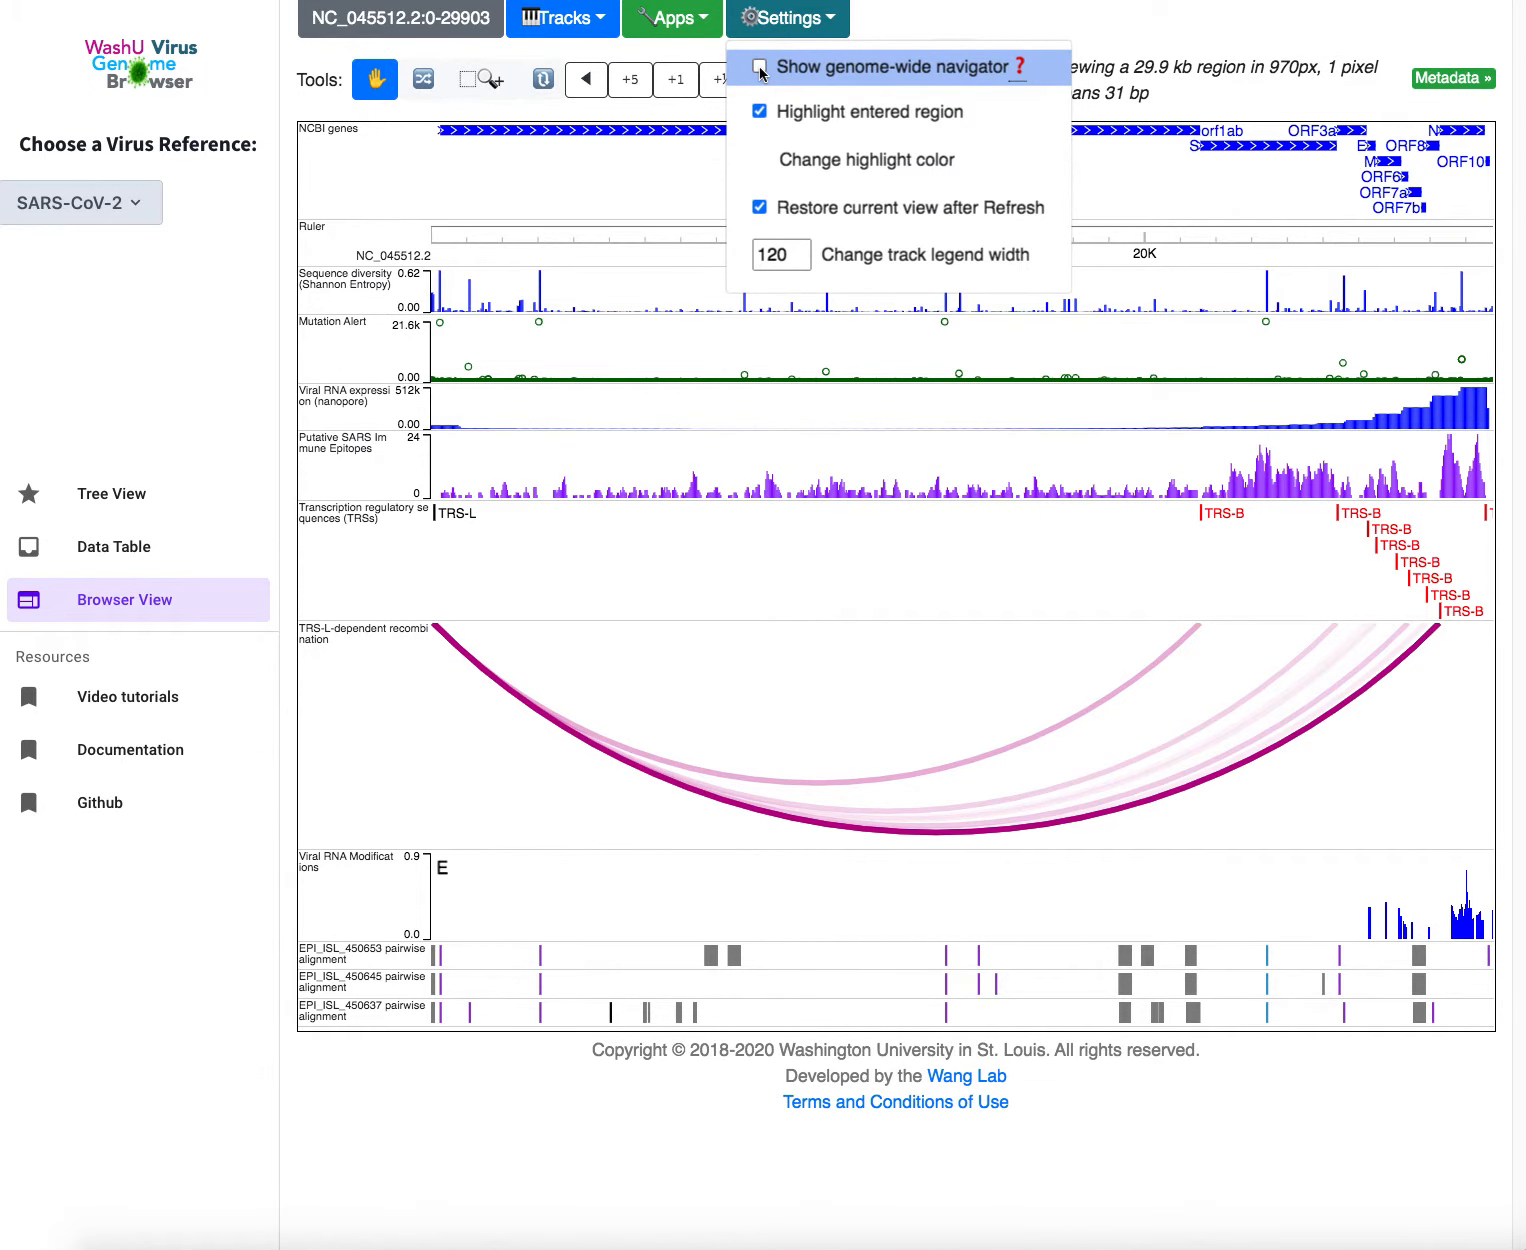
{"action": "left_click", "coordinate": [760, 68]}
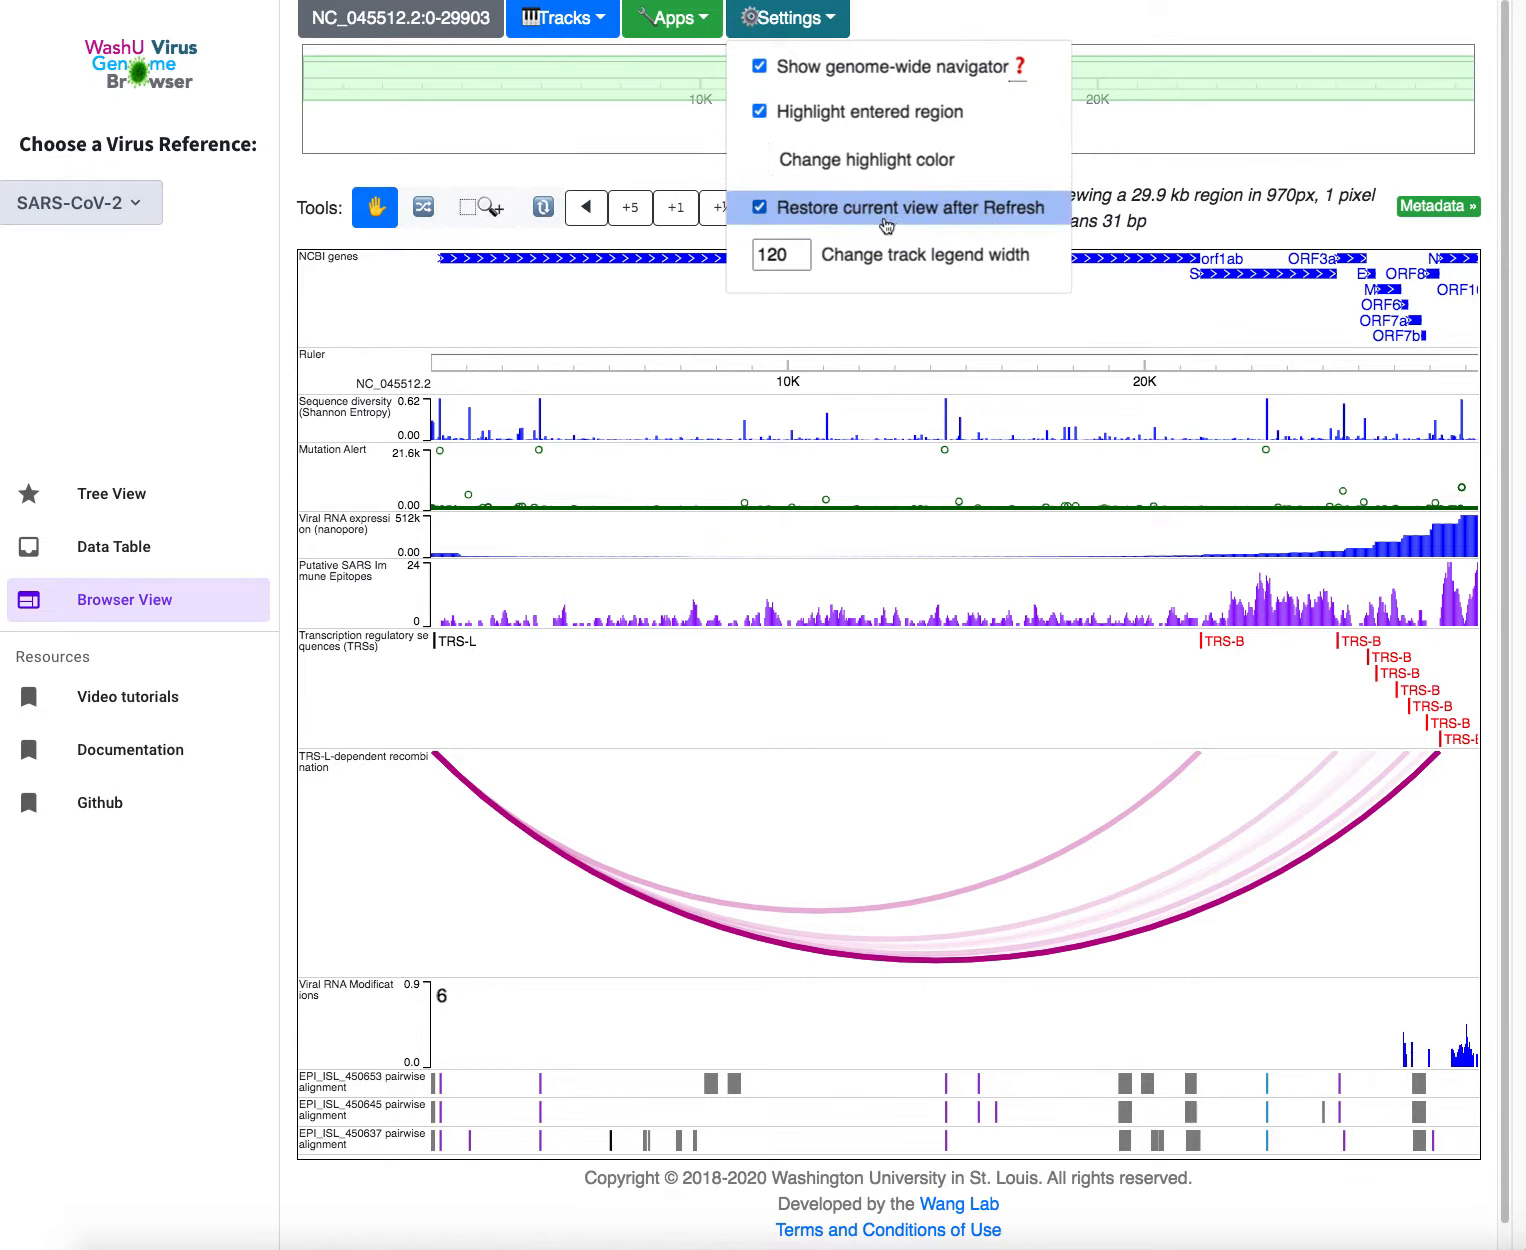
{"action": "left_click", "coordinate": [801, 251]}
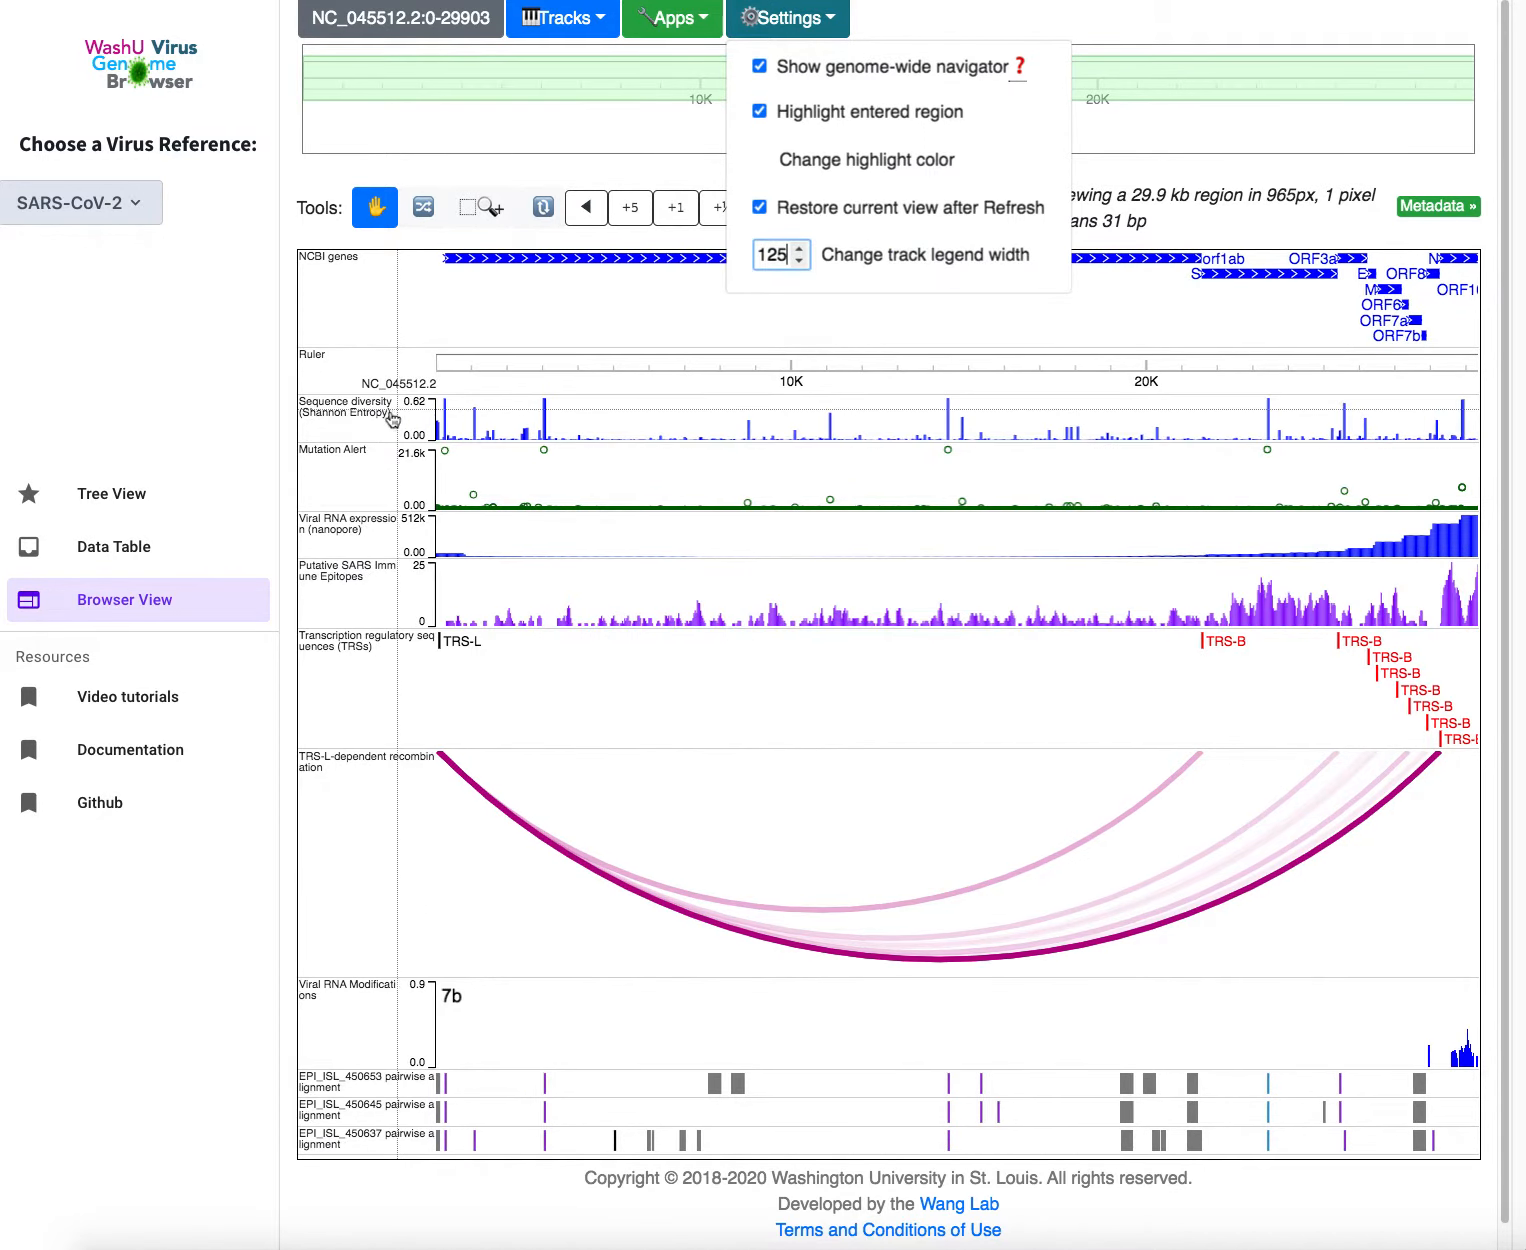
{"action": "left_click", "coordinate": [598, 166]}
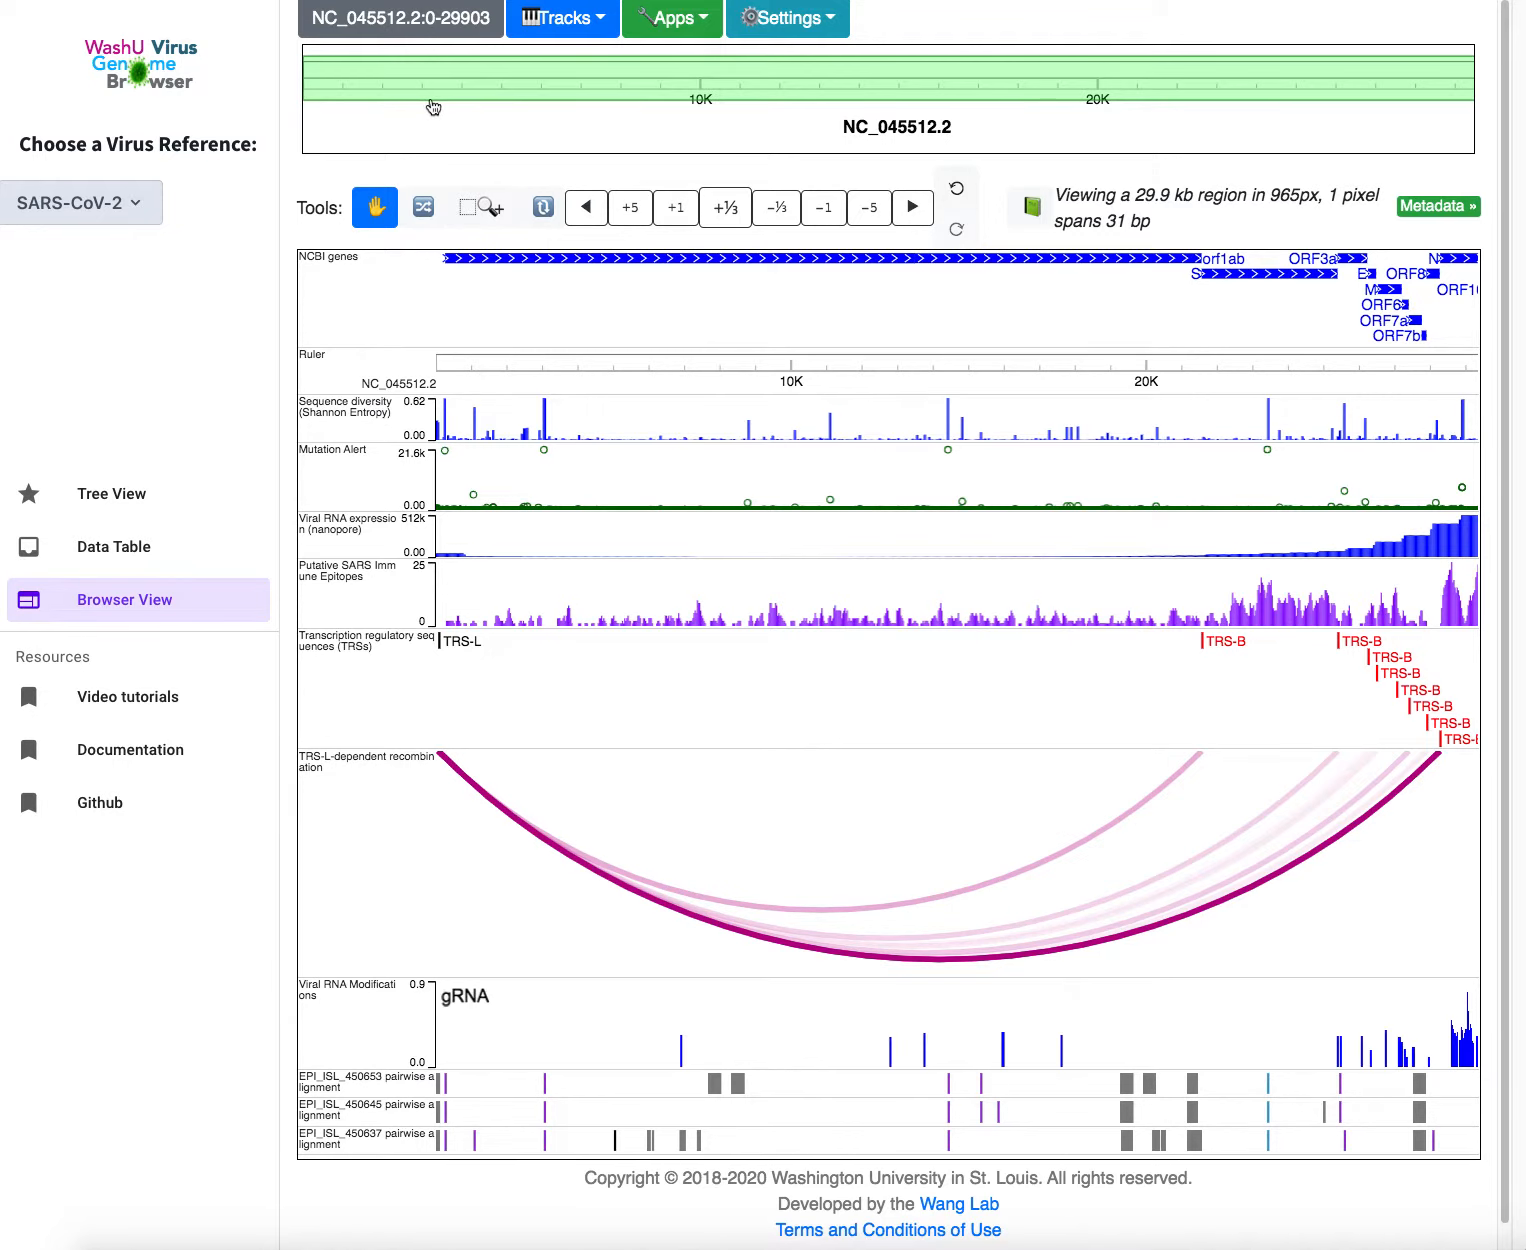
Zoom to the 3295-21264 region and move the NCBI genes track down and back
{"action": "left_click_drag", "start_coordinate": [433, 107], "coordinate": [1148, 123]}
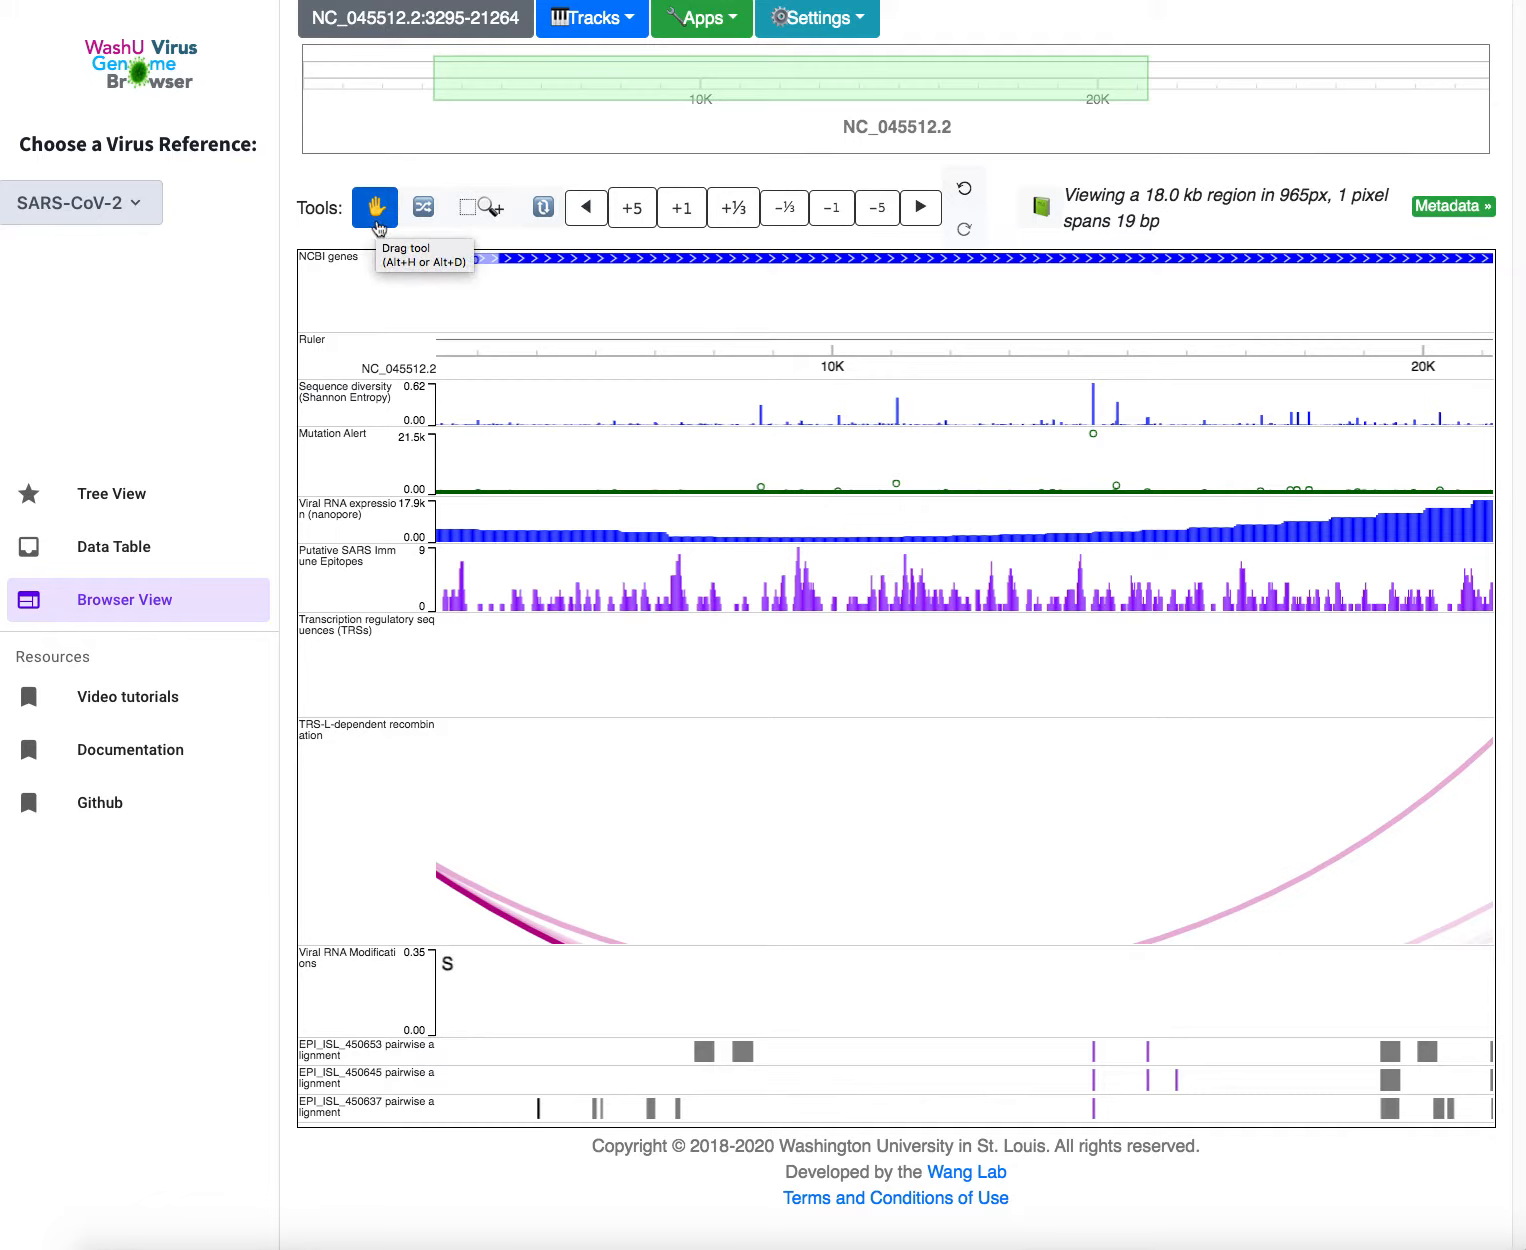
{"action": "left_click", "coordinate": [425, 210]}
{"action": "left_click_drag", "start_coordinate": [398, 245], "coordinate": [364, 295]}
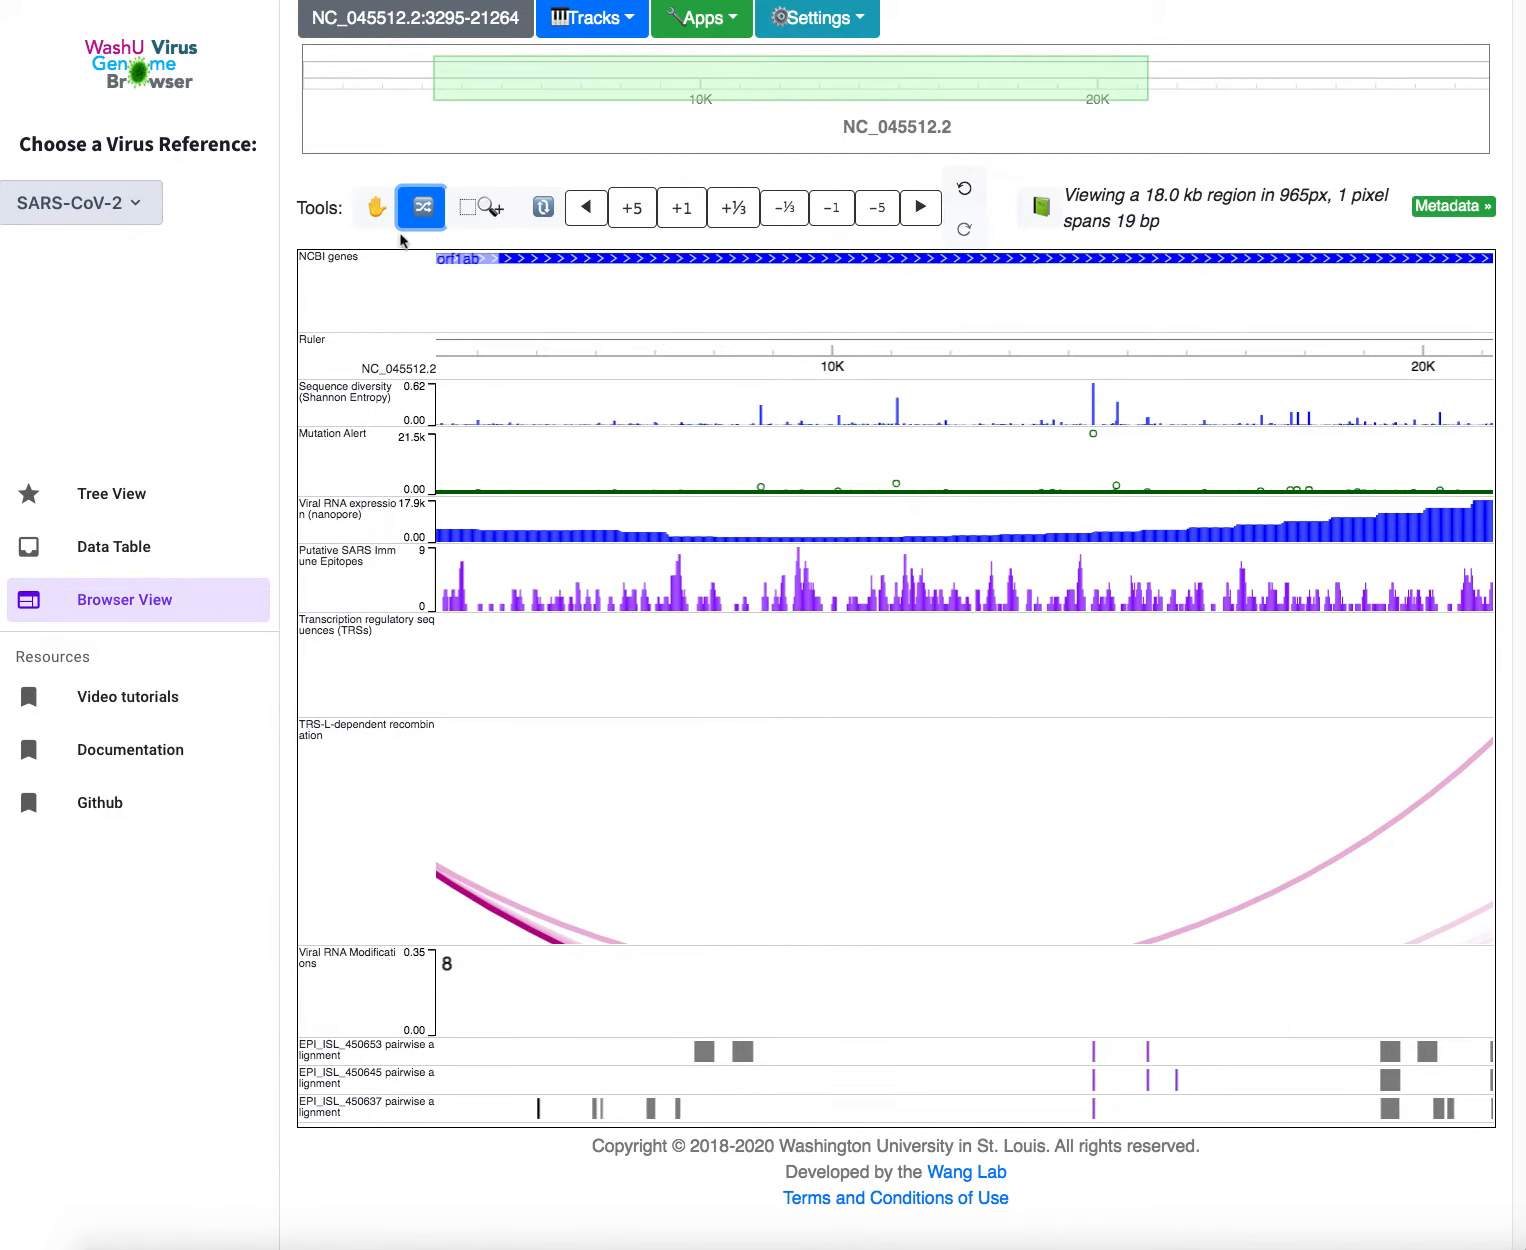
Box-zoom into the 3110 bp region NC_045512.2:8658-11768 within orf1ab
{"action": "left_click", "coordinate": [497, 213]}
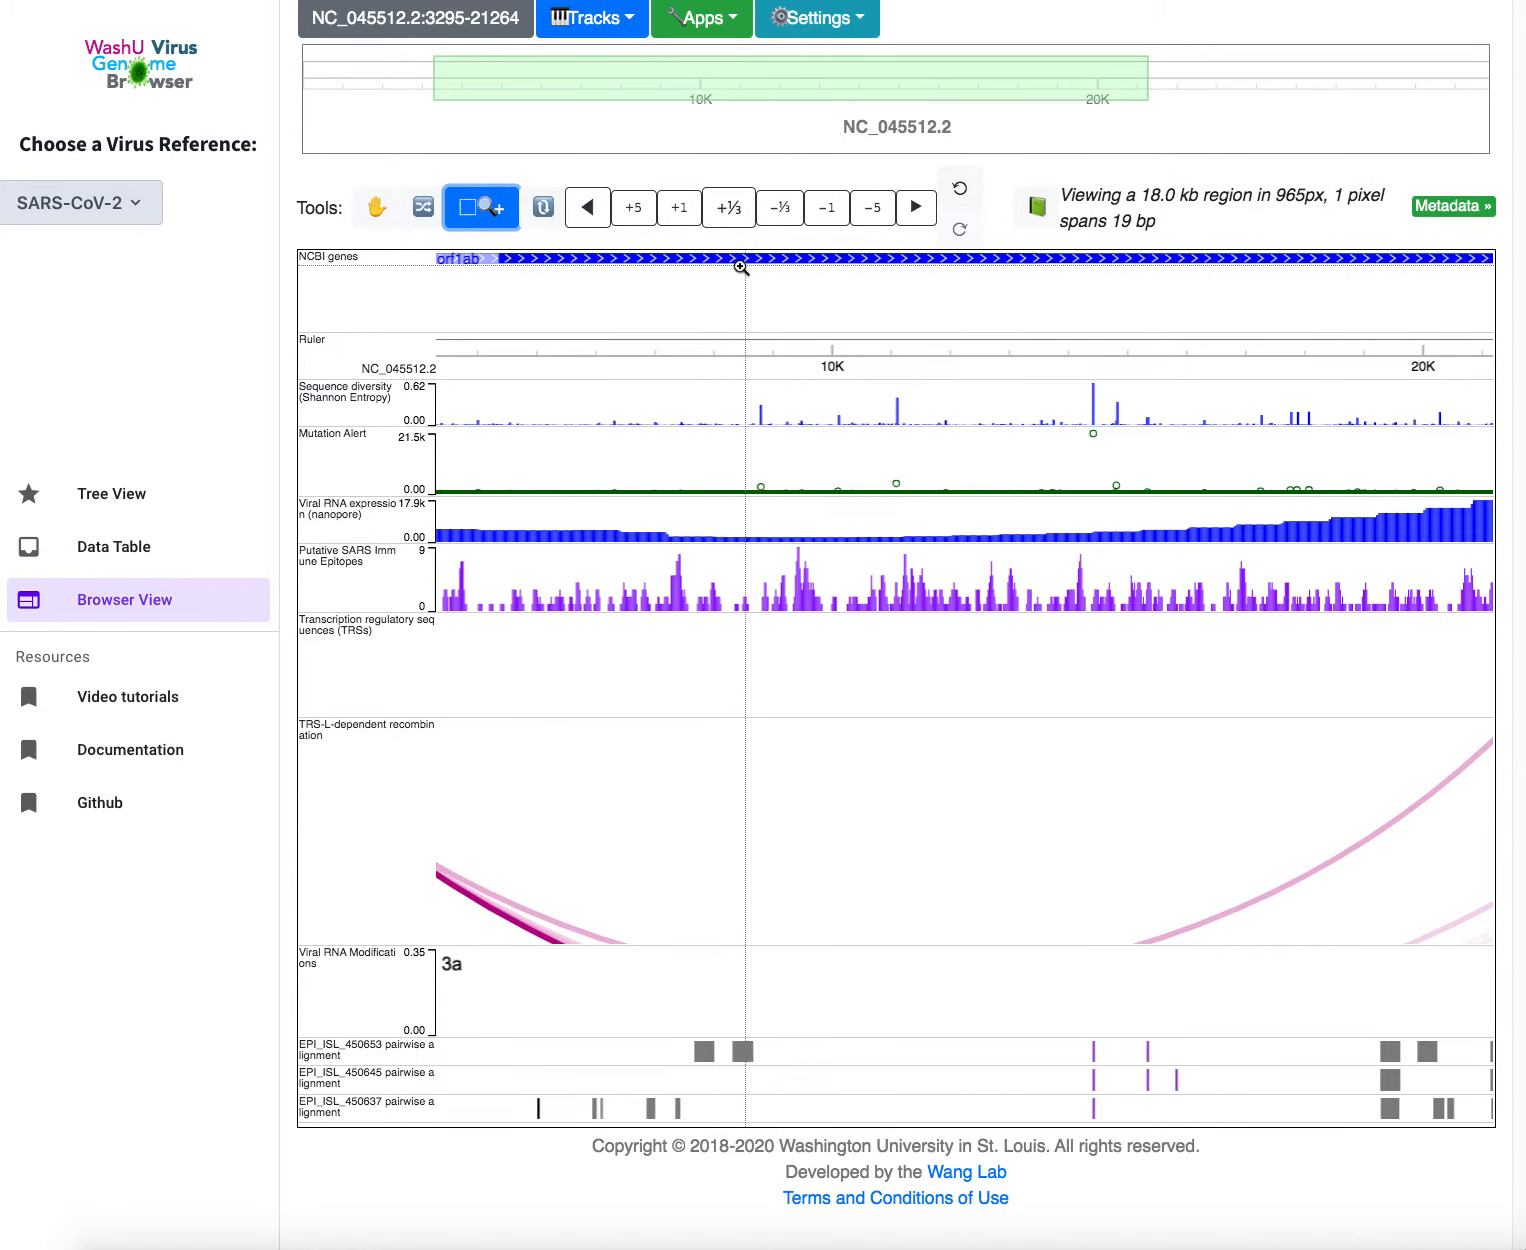
{"action": "left_click_drag", "start_coordinate": [752, 274], "coordinate": [936, 286]}
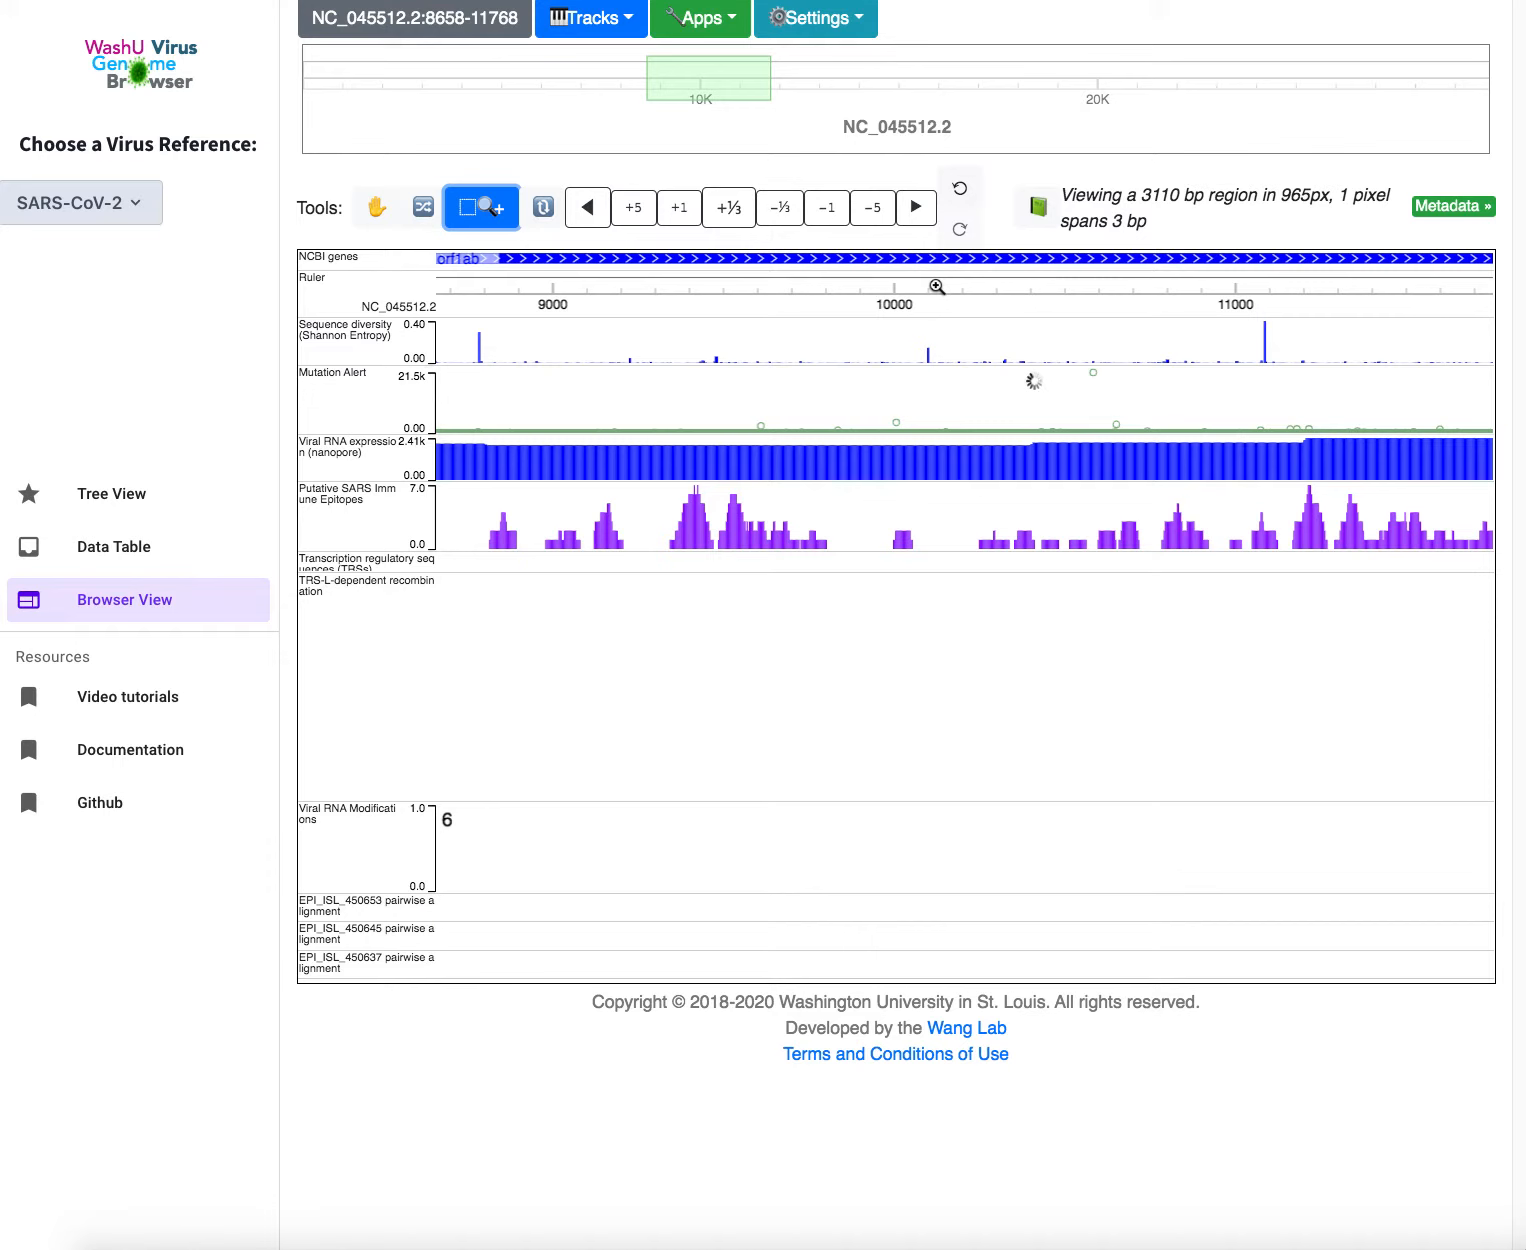
{"action": "left_click", "coordinate": [543, 208]}
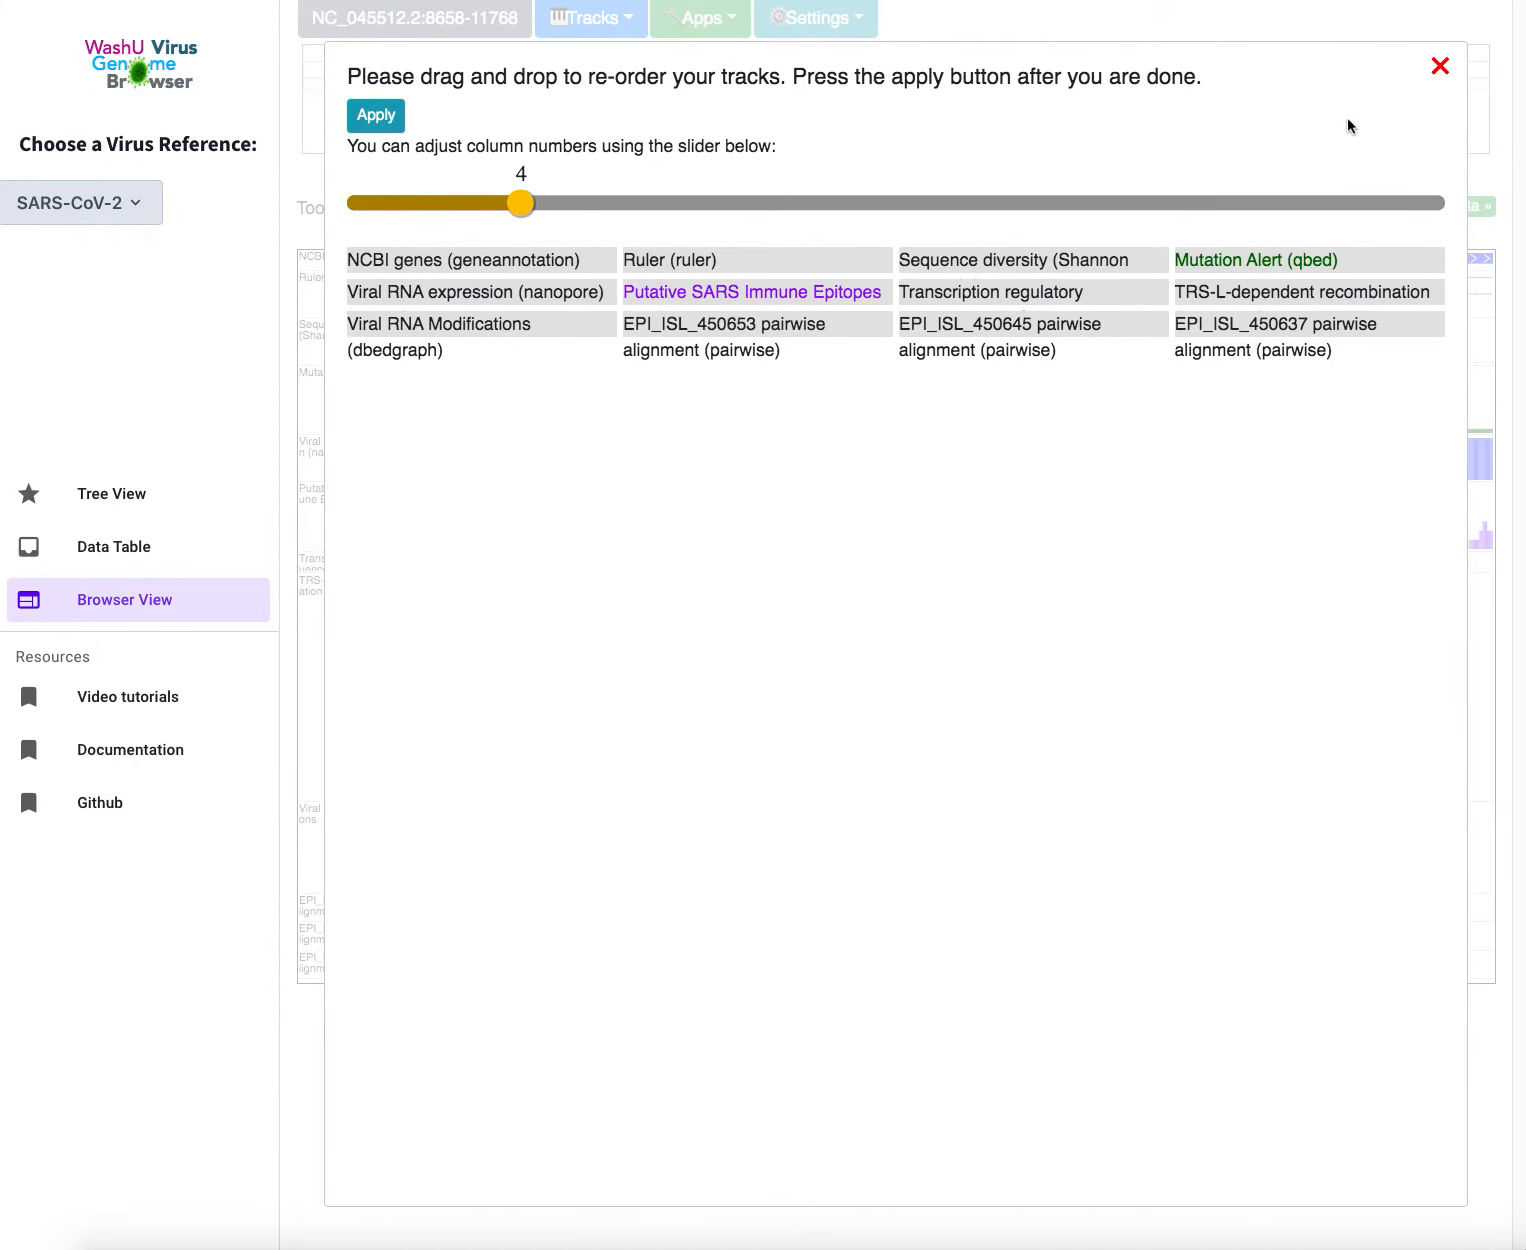
Close the reorder layout and zoom out fivefold to the 15.6 kb region NC_045512.2:2438-17988
{"action": "left_click", "coordinate": [1442, 68]}
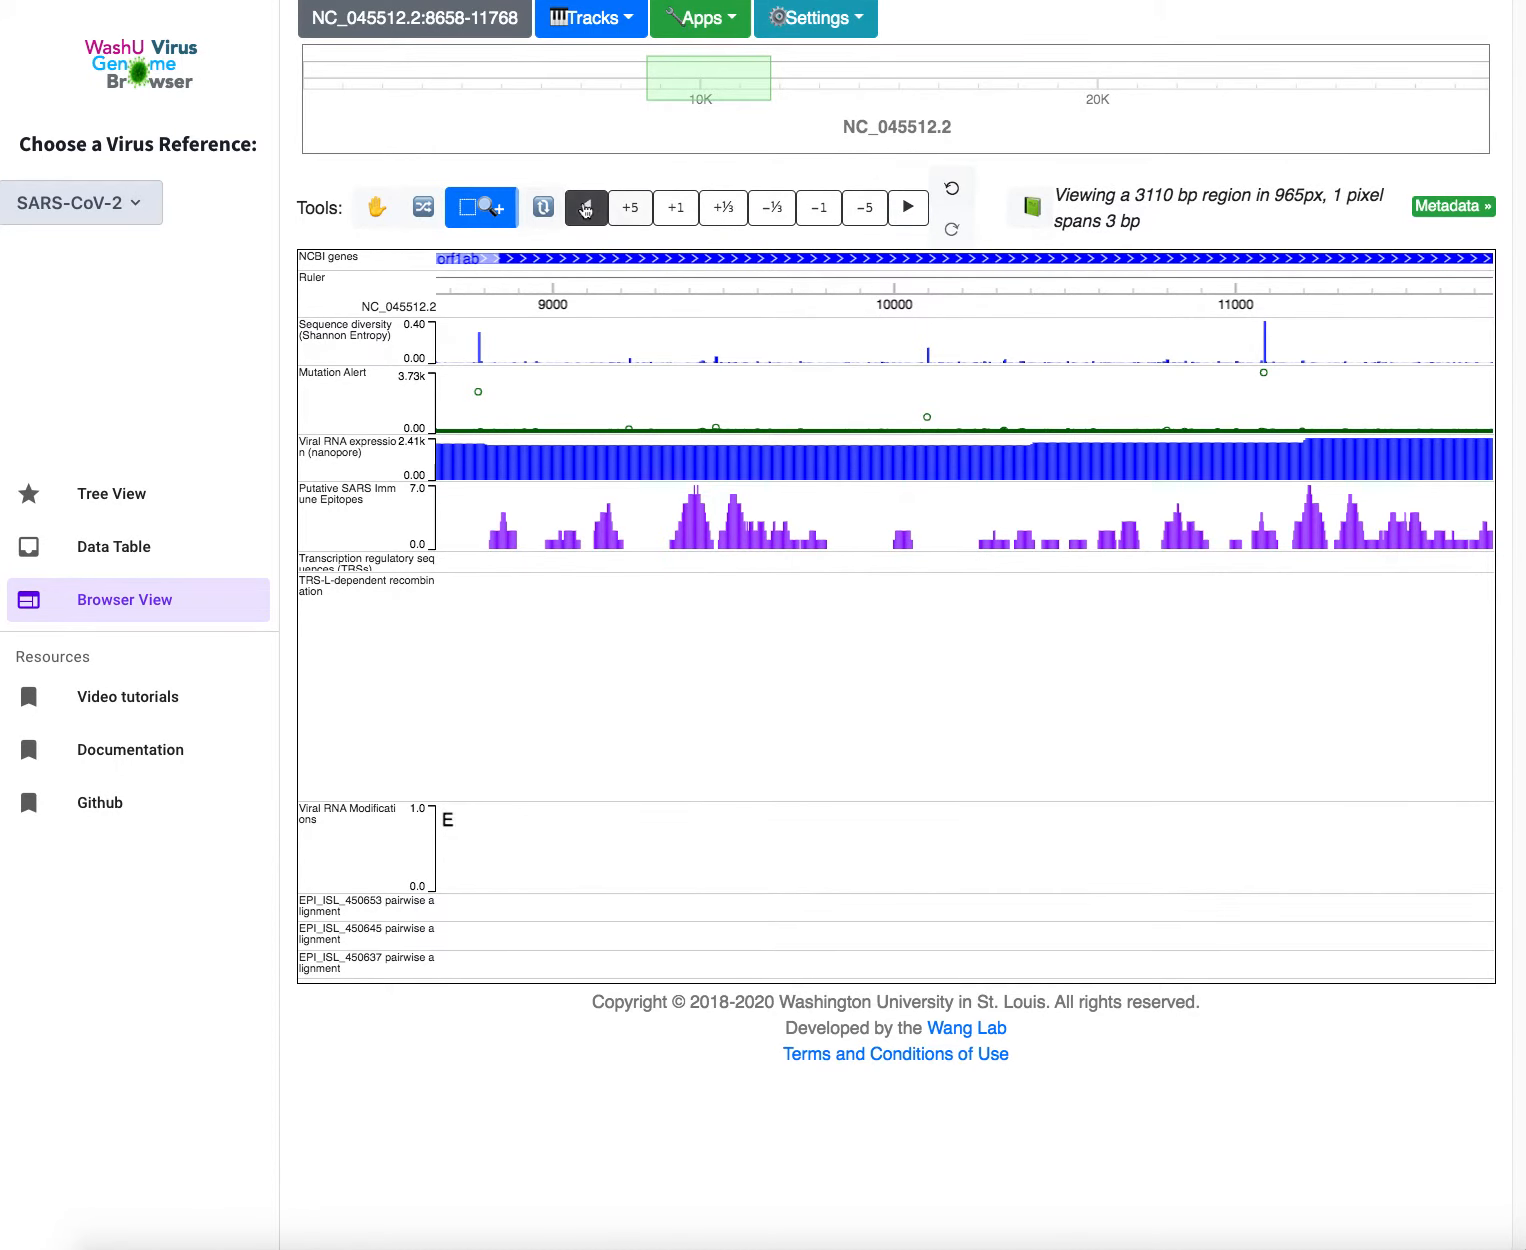
{"action": "left_click", "coordinate": [868, 210]}
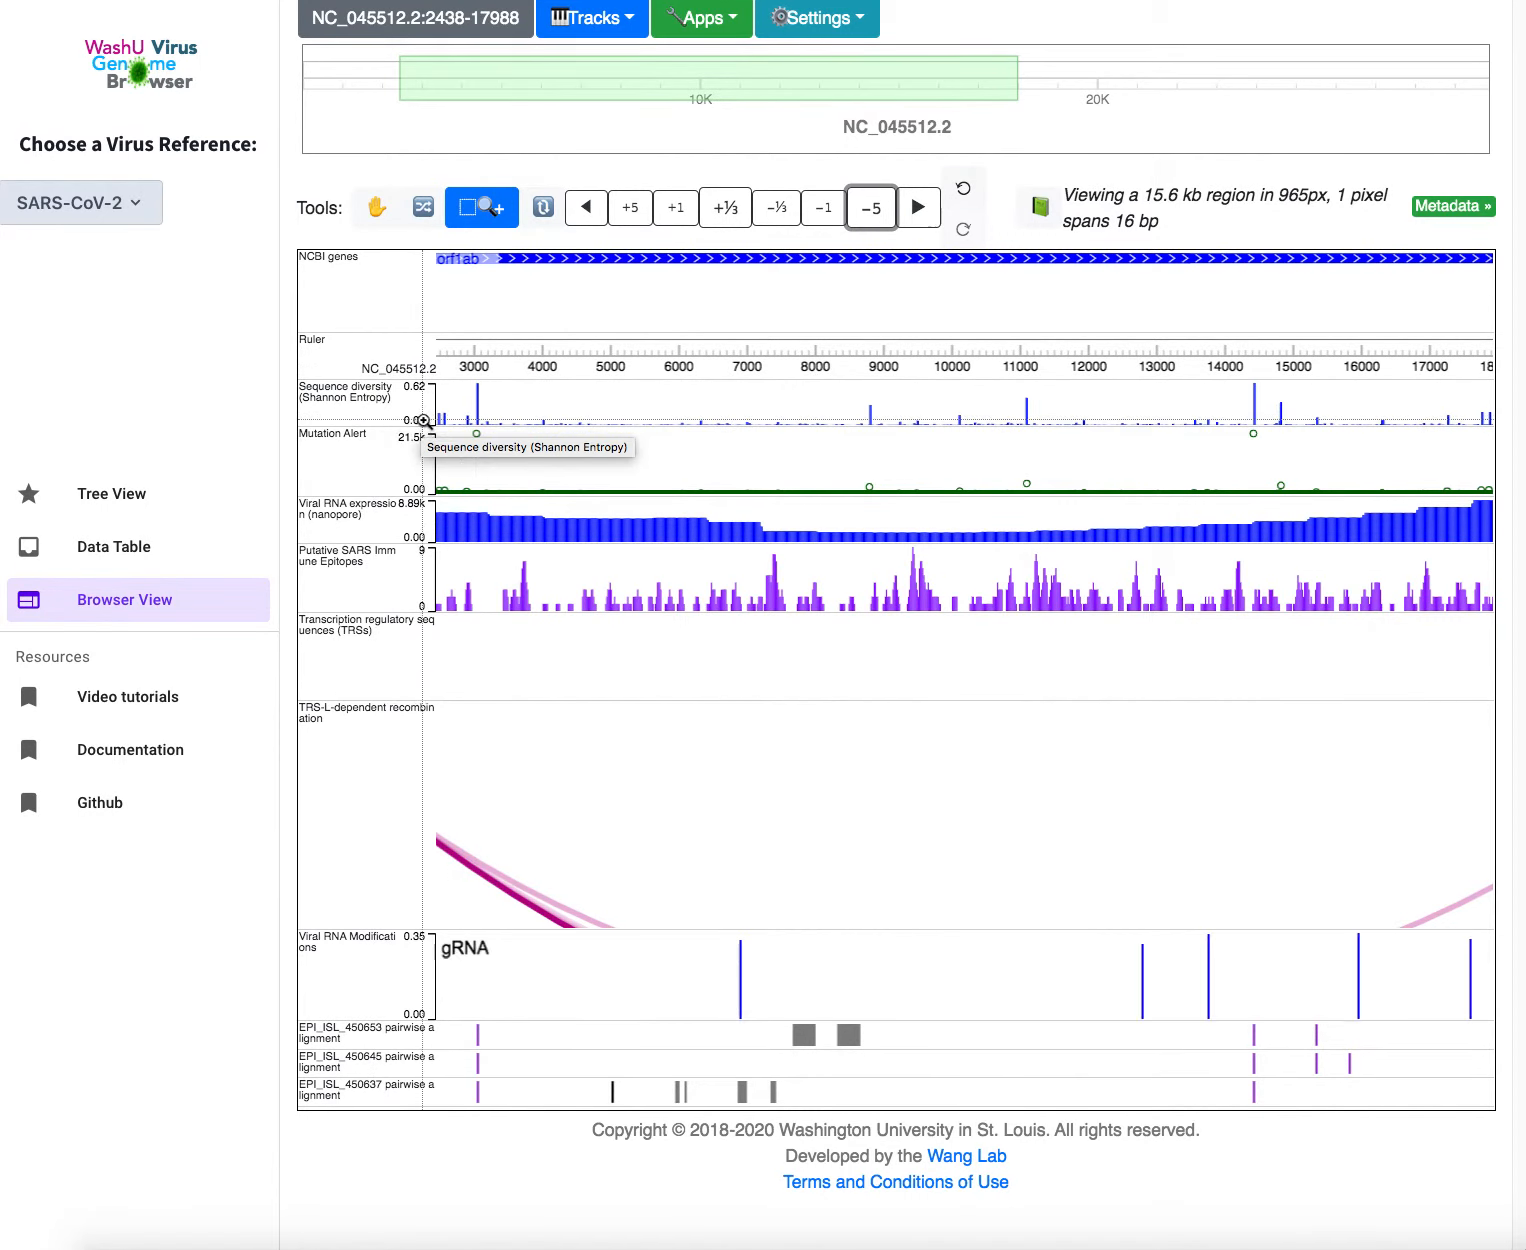
{"action": "mouse_move", "coordinate": [439, 423]}
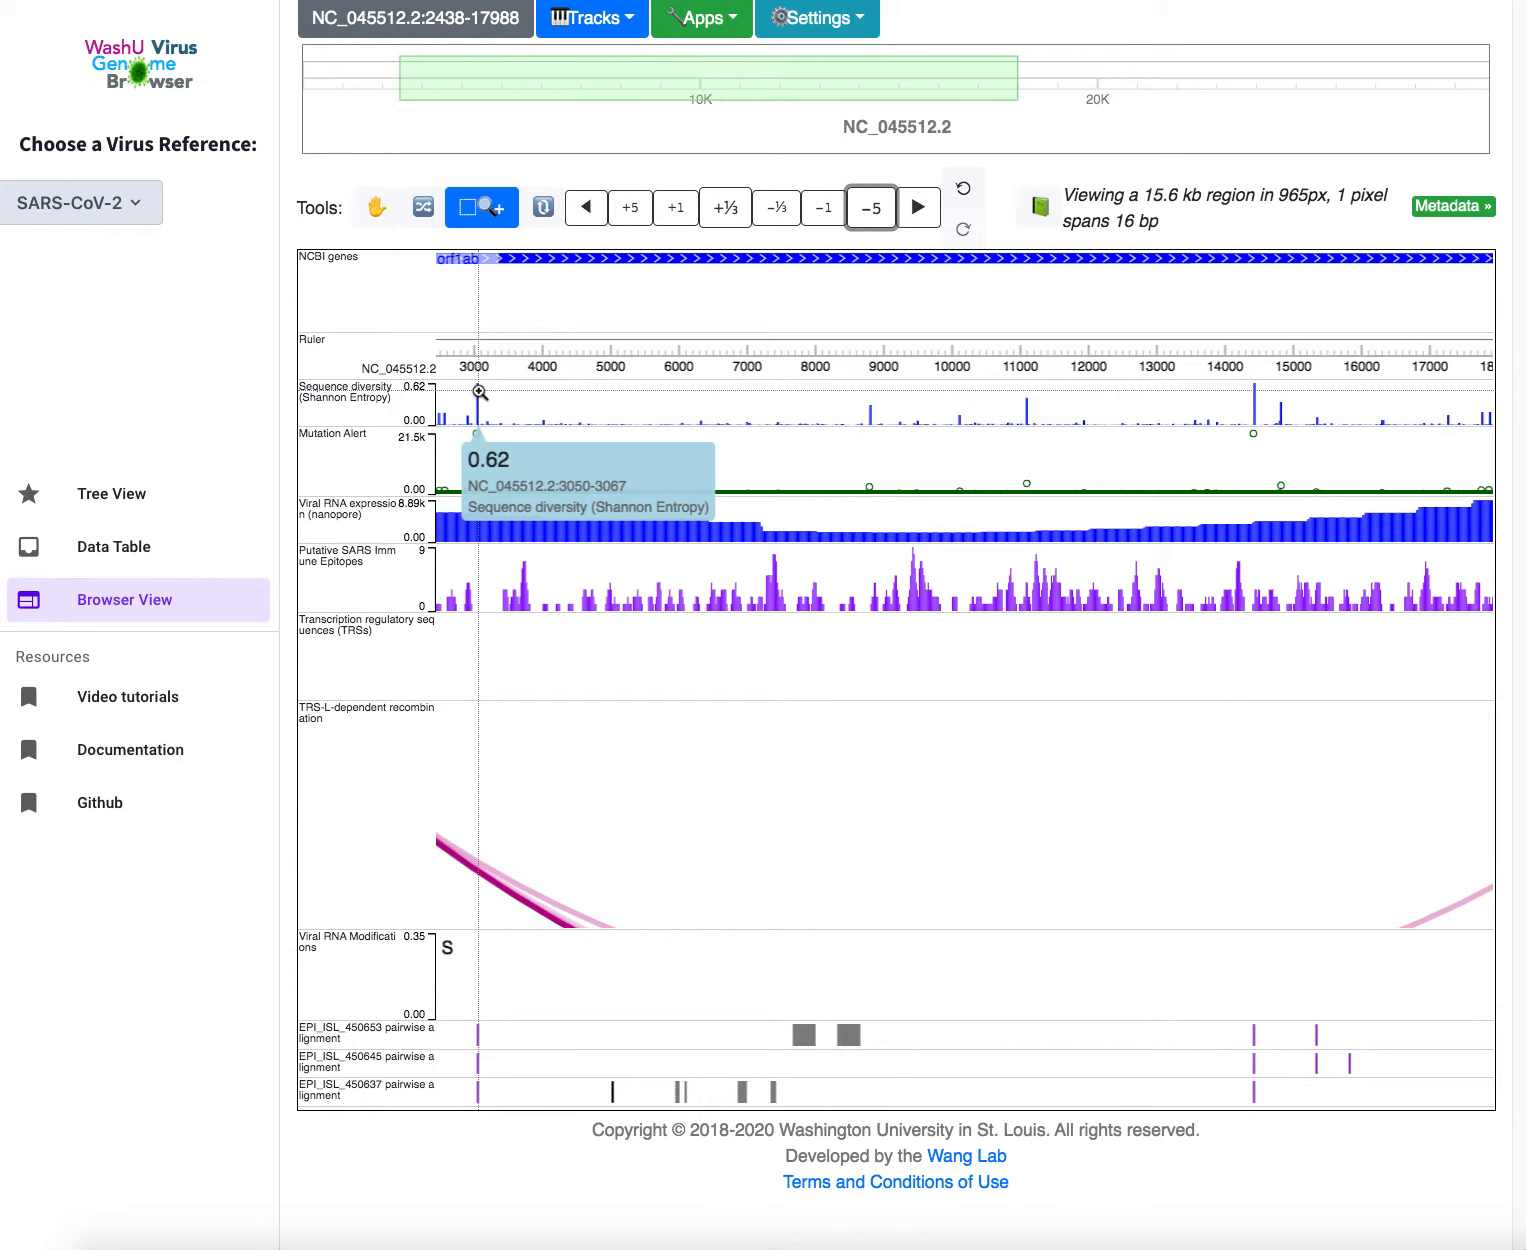
{"action": "left_click_drag", "start_coordinate": [479, 1035], "coordinate": [479, 1035]}
{"action": "left_click", "coordinate": [479, 1035]}
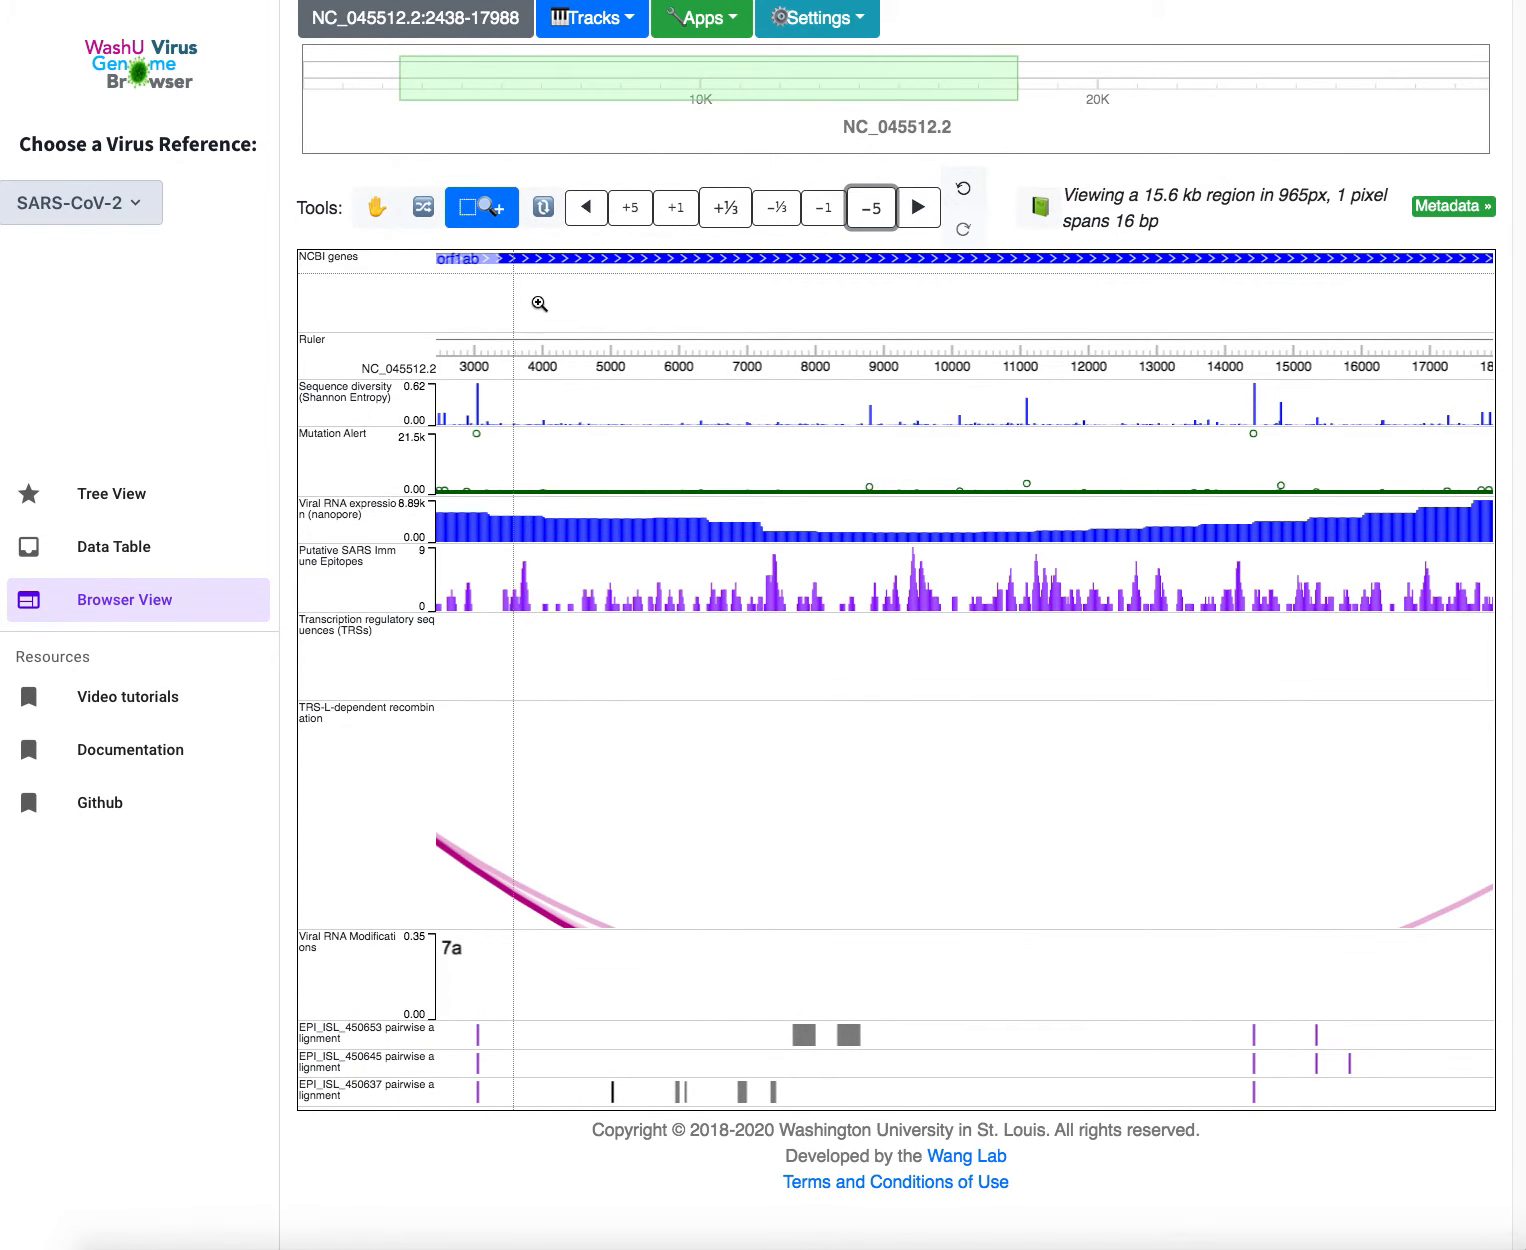
Zoom to 7079–7595, set the epitope track to FULL mode, and inspect epitope LDSLDSYPALETIQV
{"action": "left_click_drag", "start_coordinate": [753, 348], "coordinate": [788, 348]}
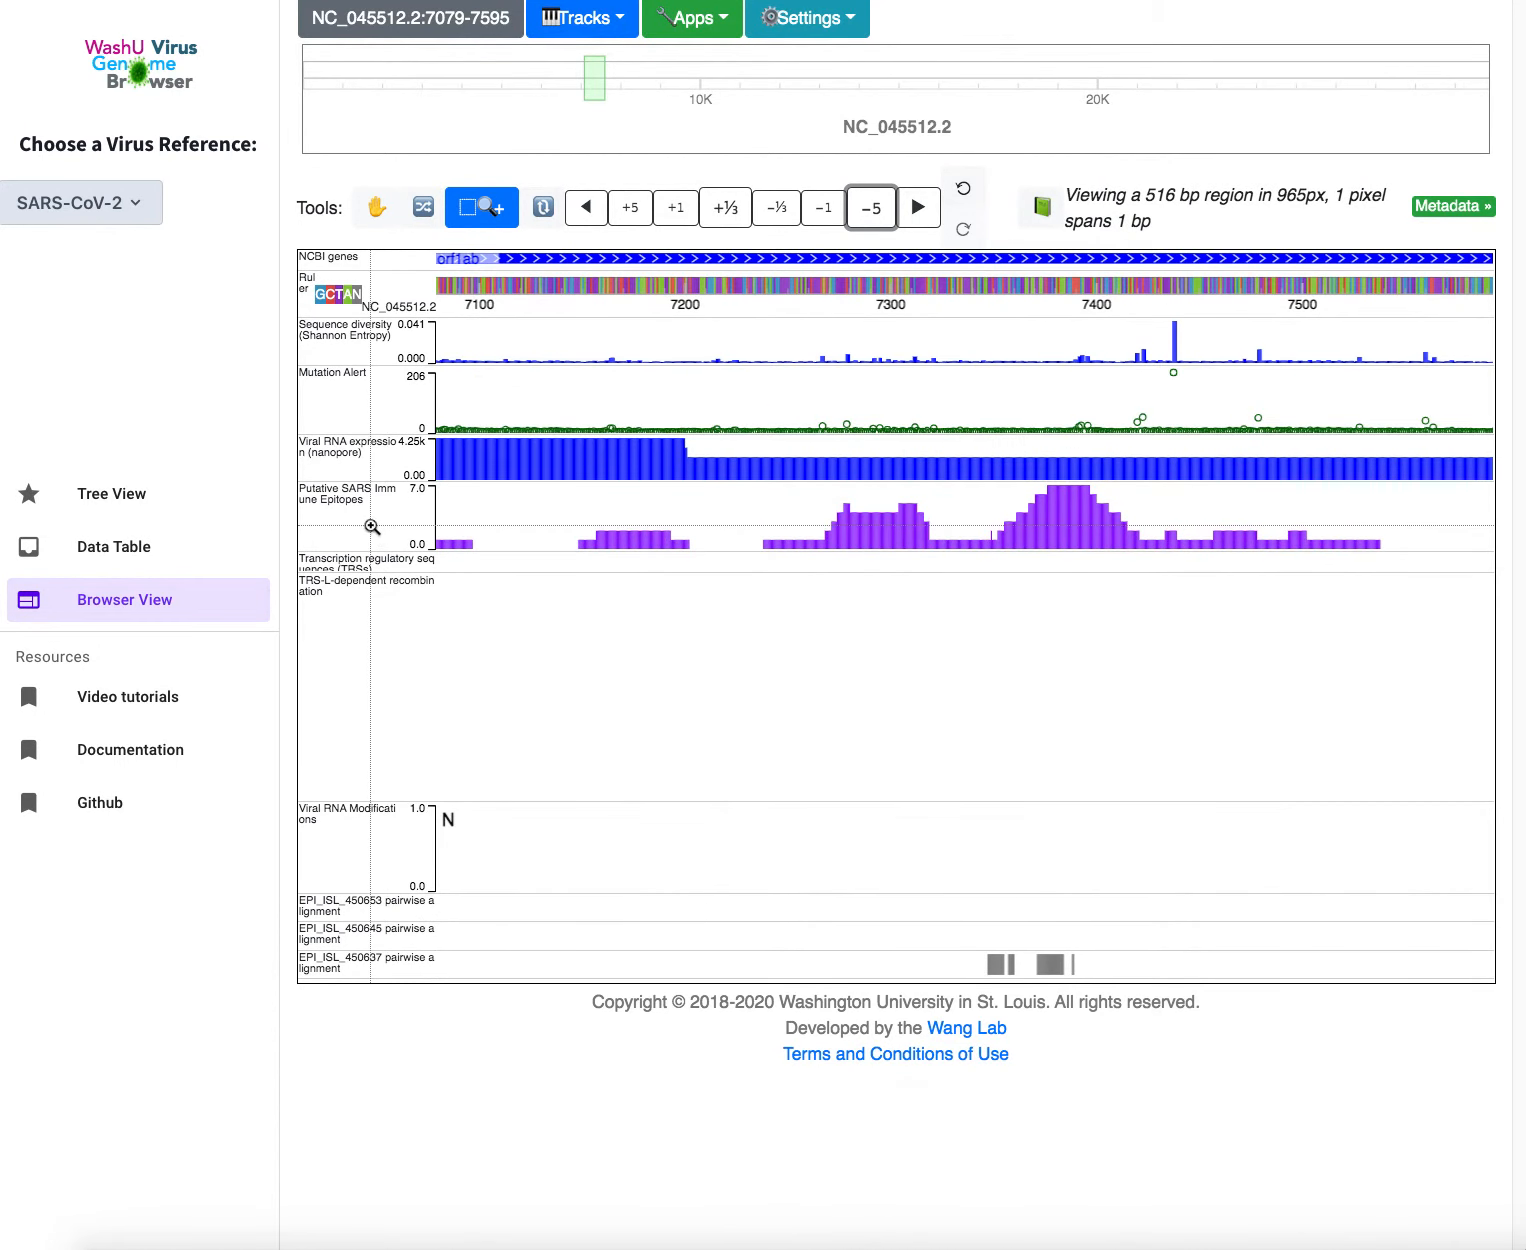
{"action": "right_click", "coordinate": [366, 513]}
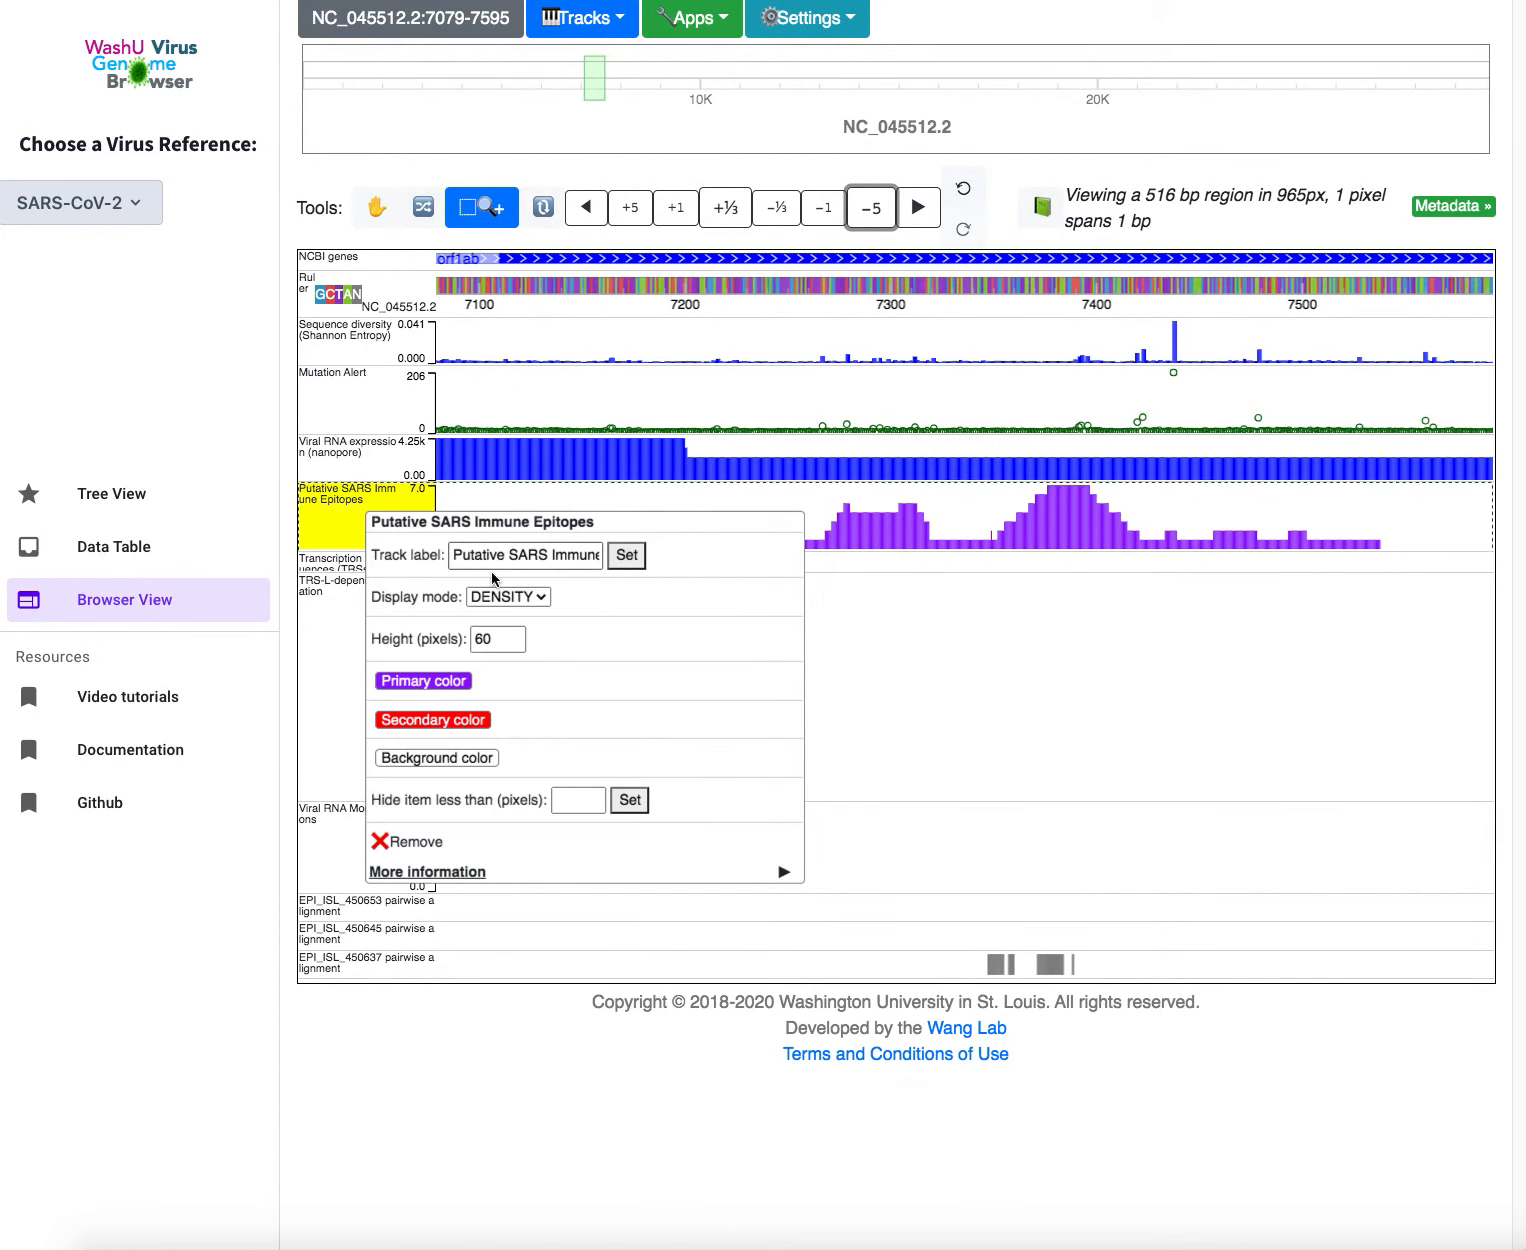
{"action": "left_click", "coordinate": [505, 598]}
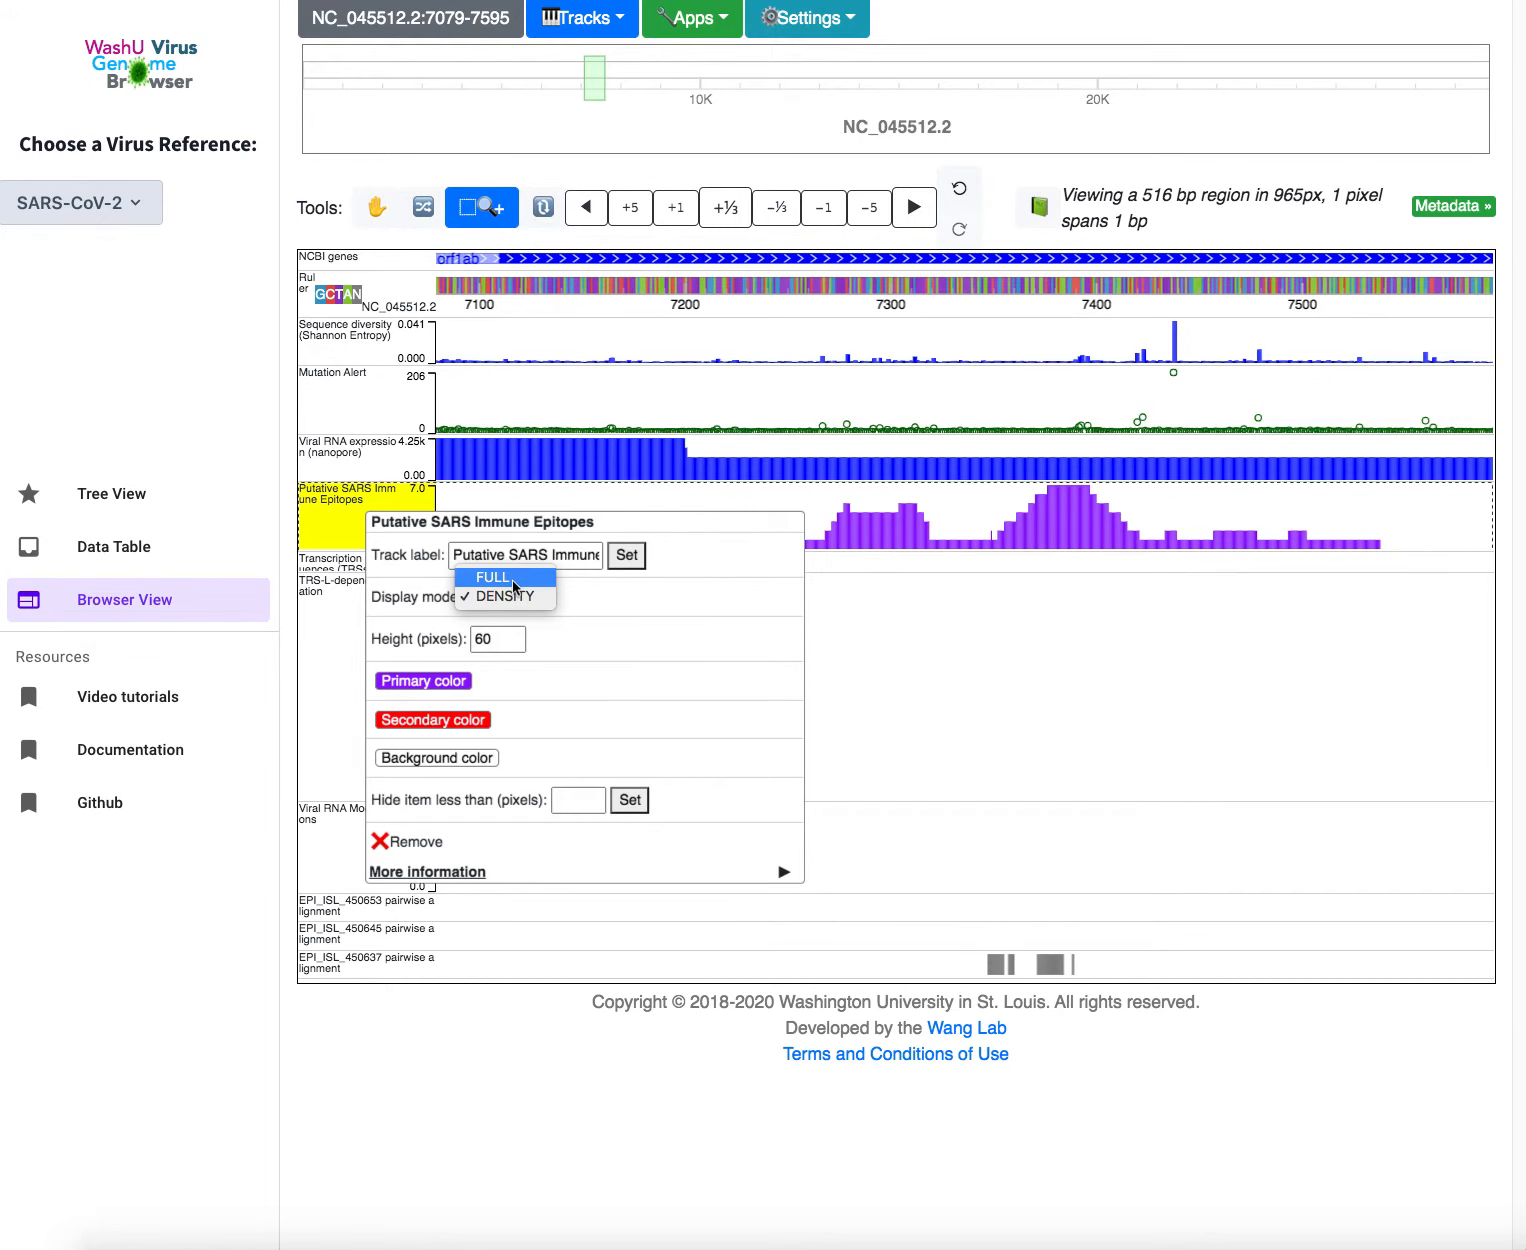
{"action": "left_click", "coordinate": [531, 582]}
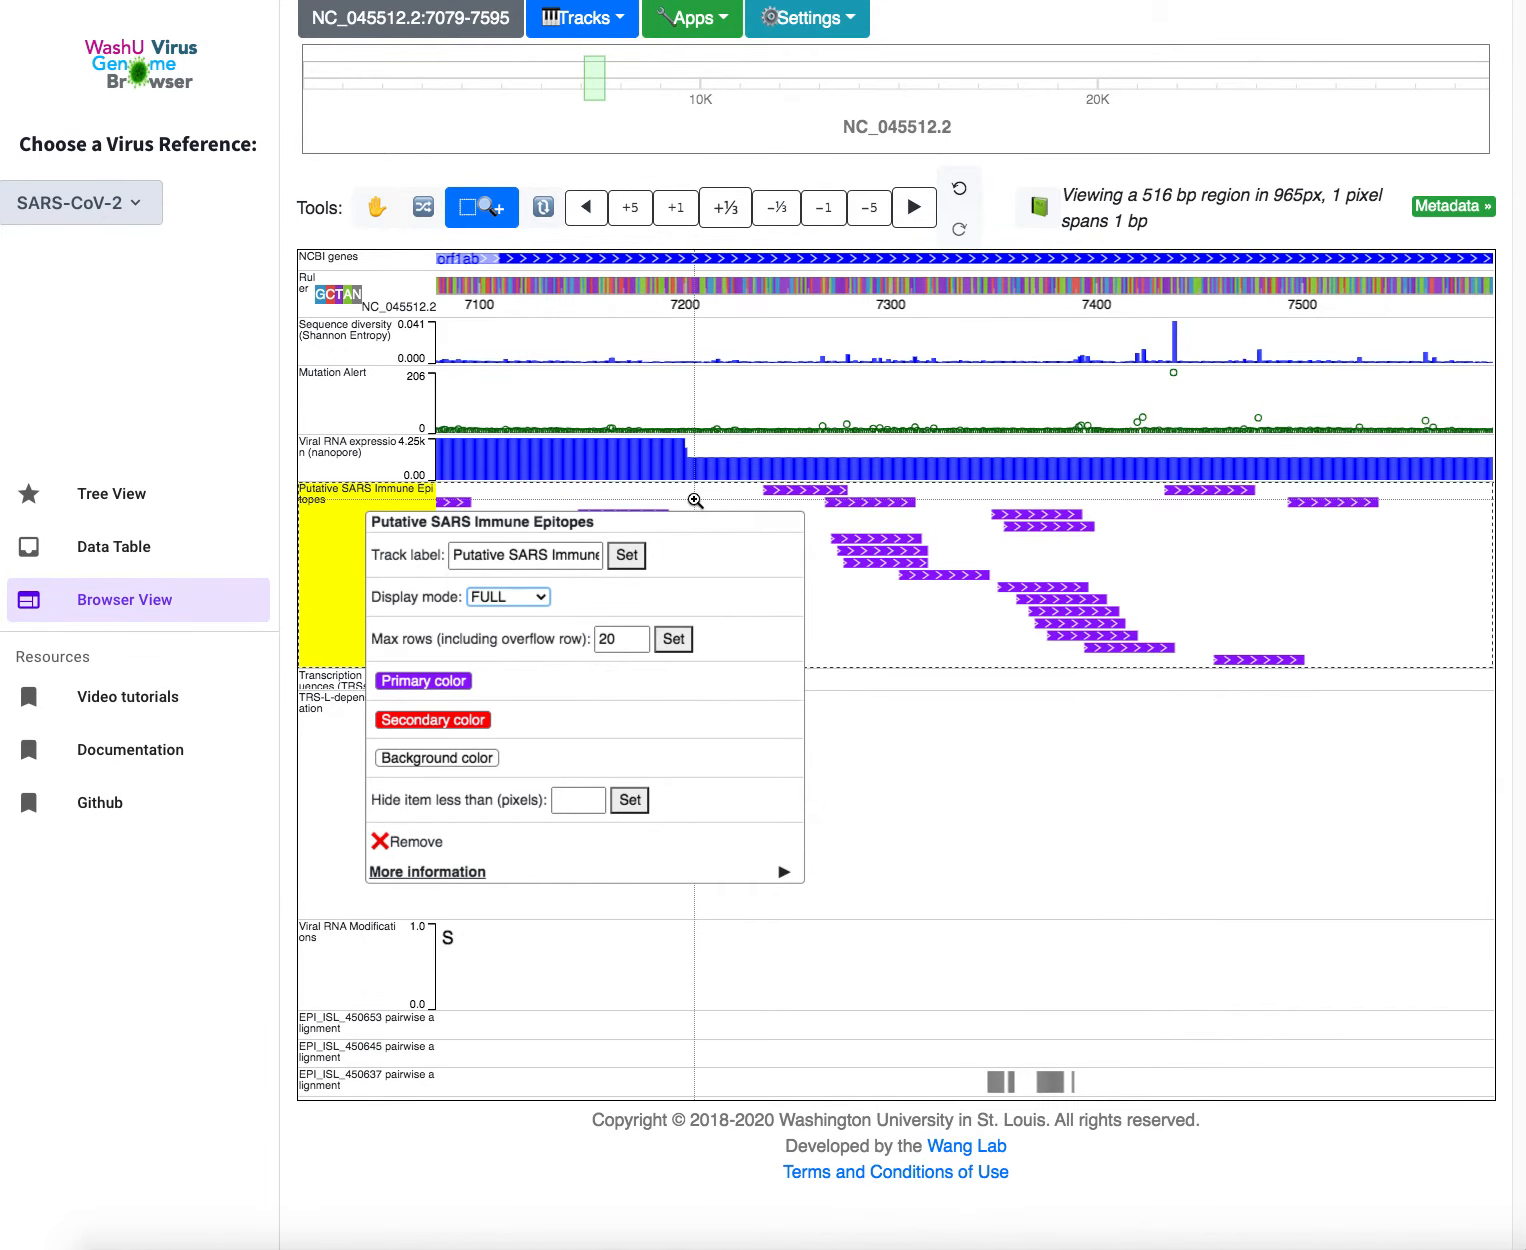
{"action": "left_click", "coordinate": [695, 500]}
{"action": "left_click", "coordinate": [655, 520]}
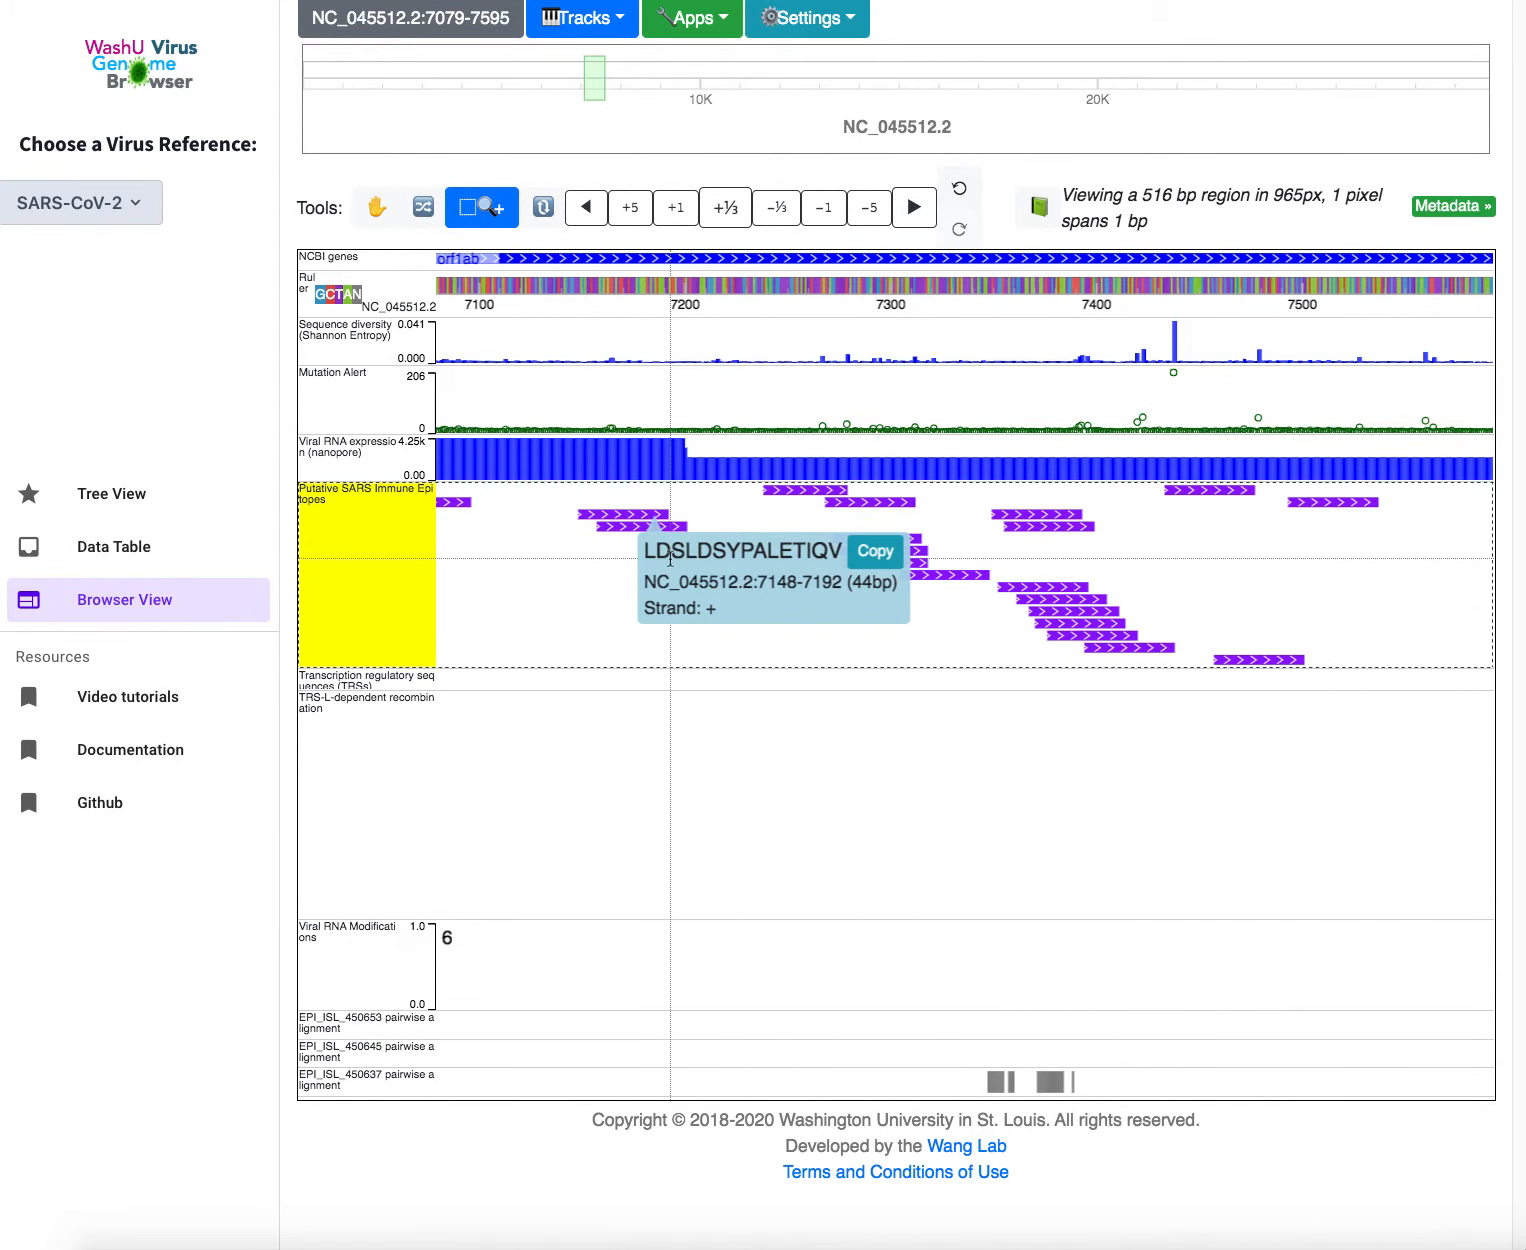
{"action": "left_click", "coordinate": [392, 625]}
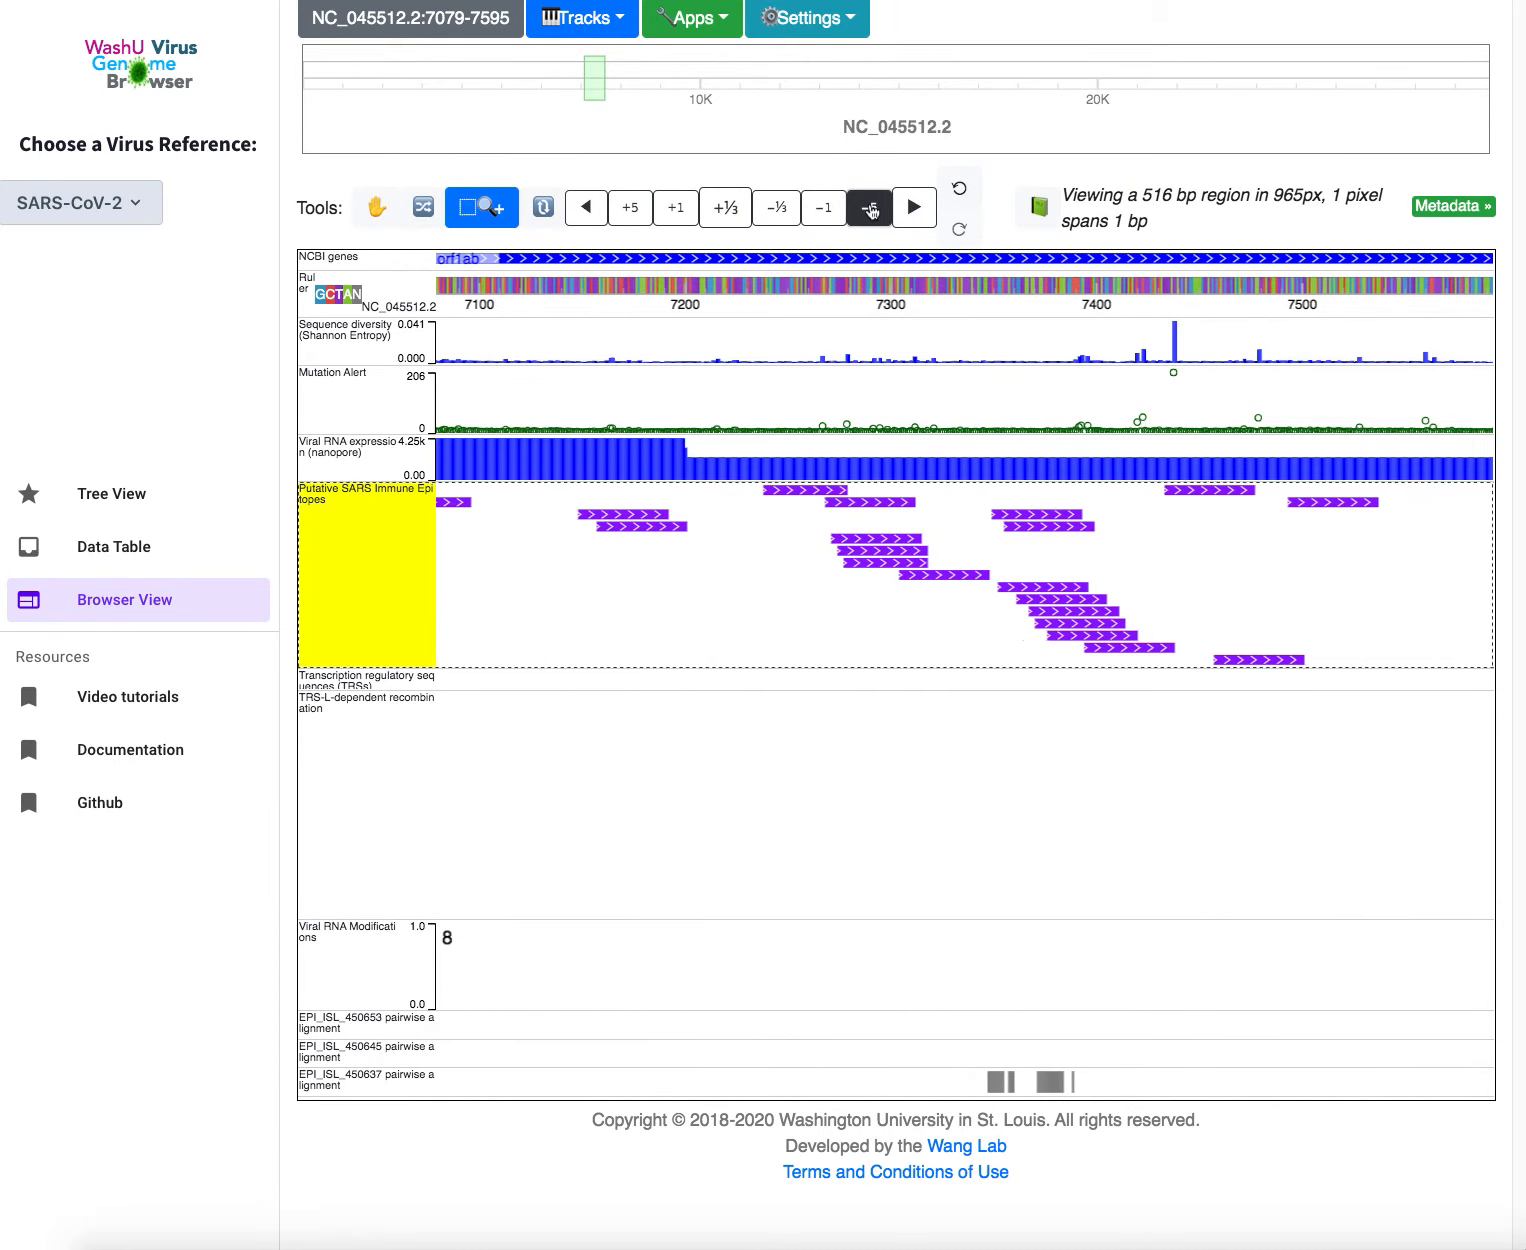
Zoom out fivefold twice, via 2580 bp and 12.9 kb, to the full 0–29903 genome
{"action": "left_click", "coordinate": [870, 208]}
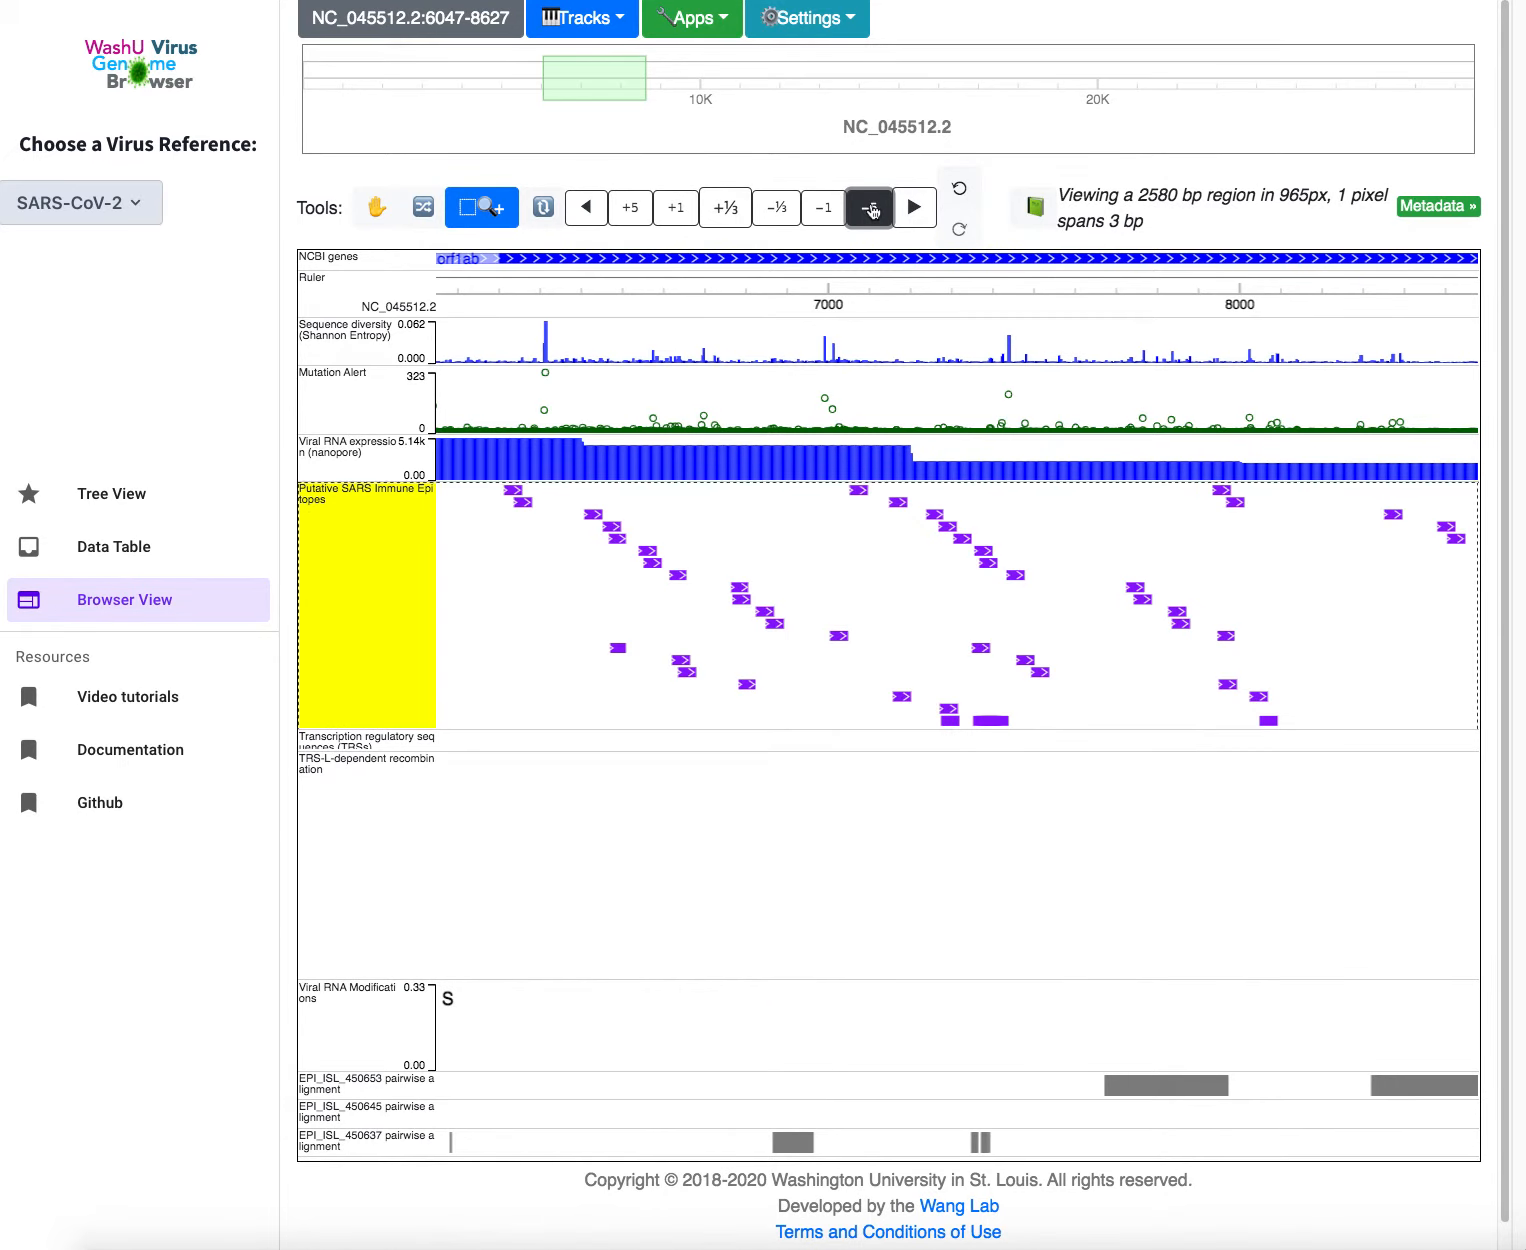
{"action": "left_click", "coordinate": [870, 208]}
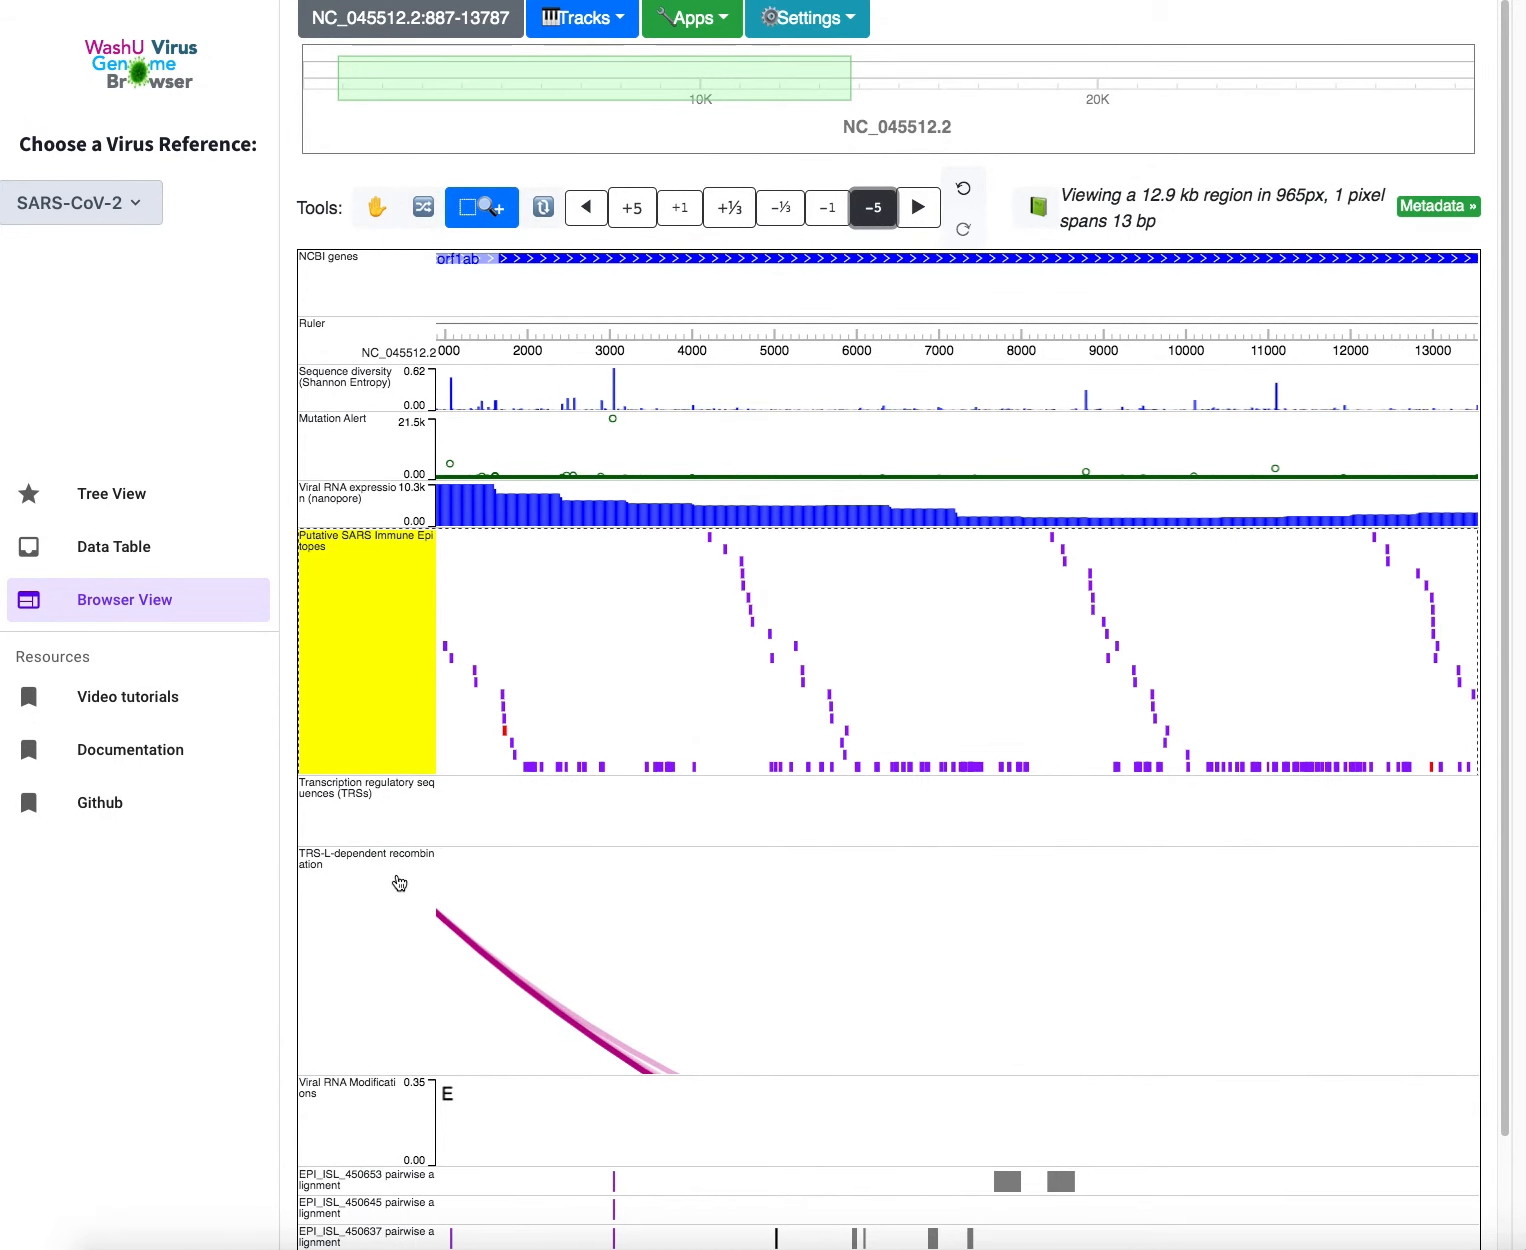
{"action": "scroll", "coordinate": [366, 898], "scroll_direction": "down", "scroll_amount": 2}
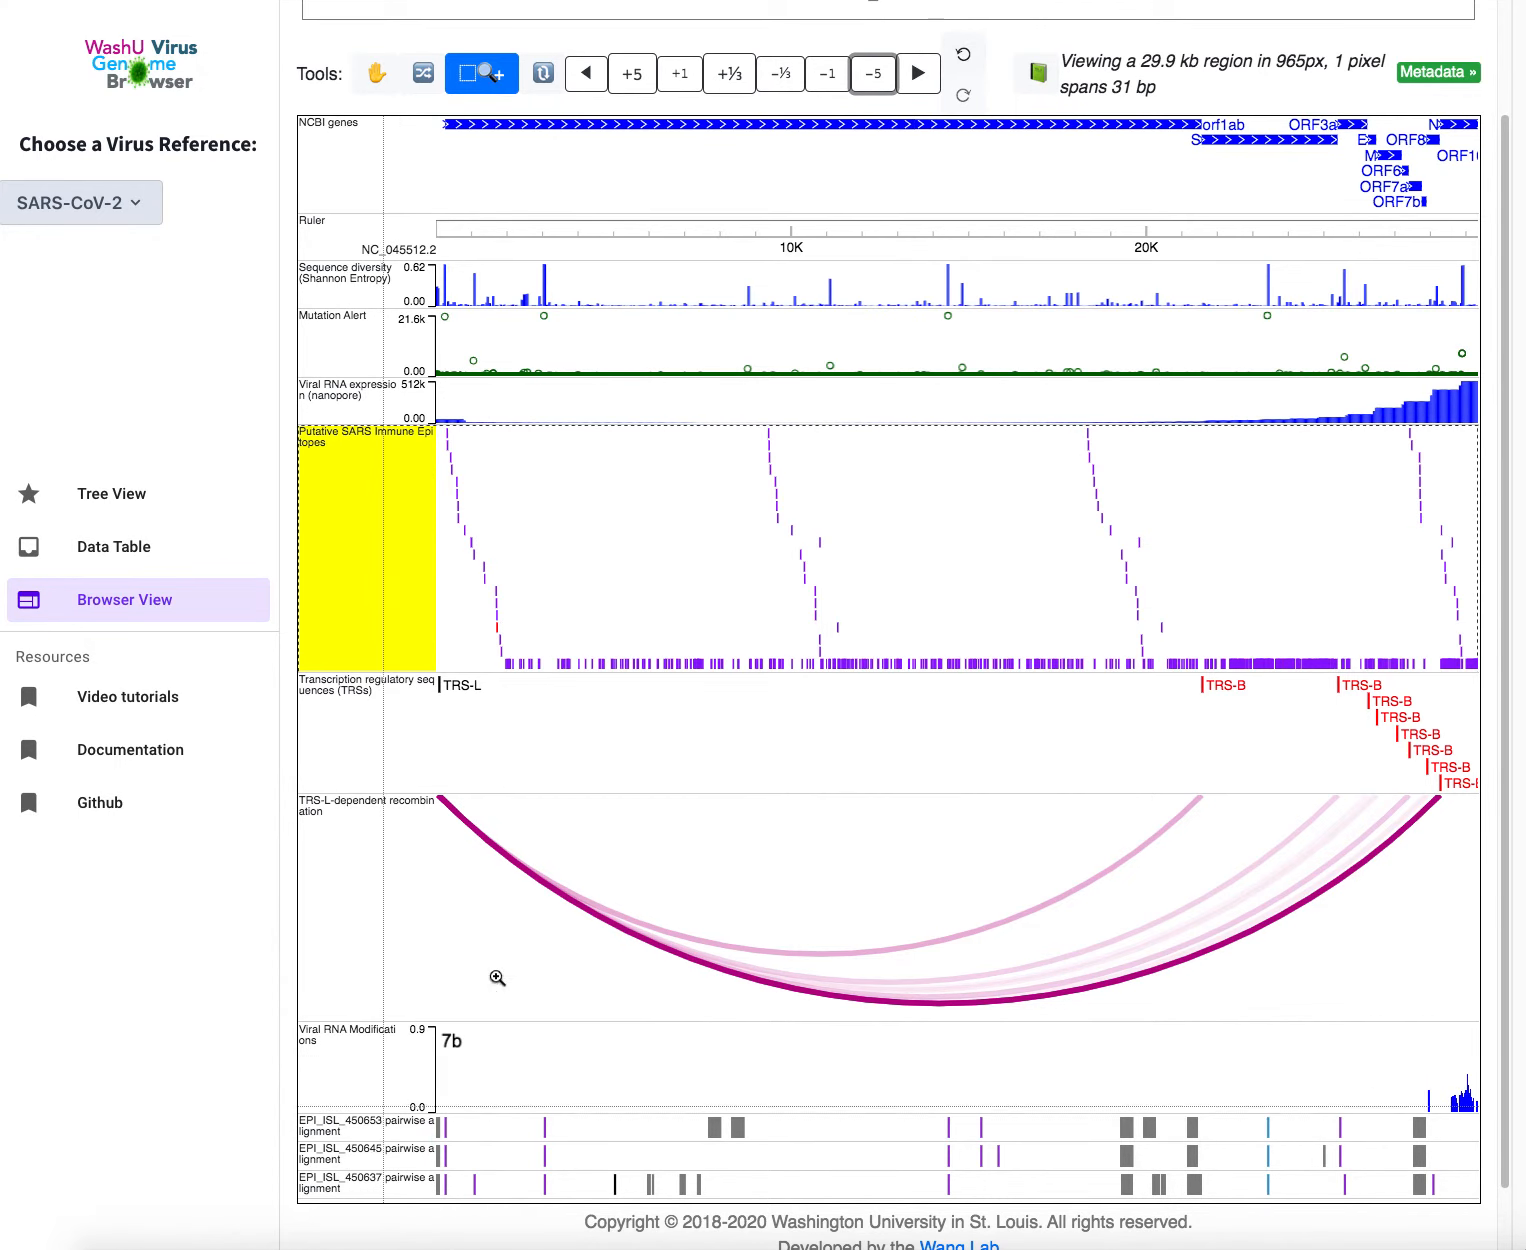
{"action": "scroll", "coordinate": [576, 160], "scroll_direction": "up", "scroll_amount": 3}
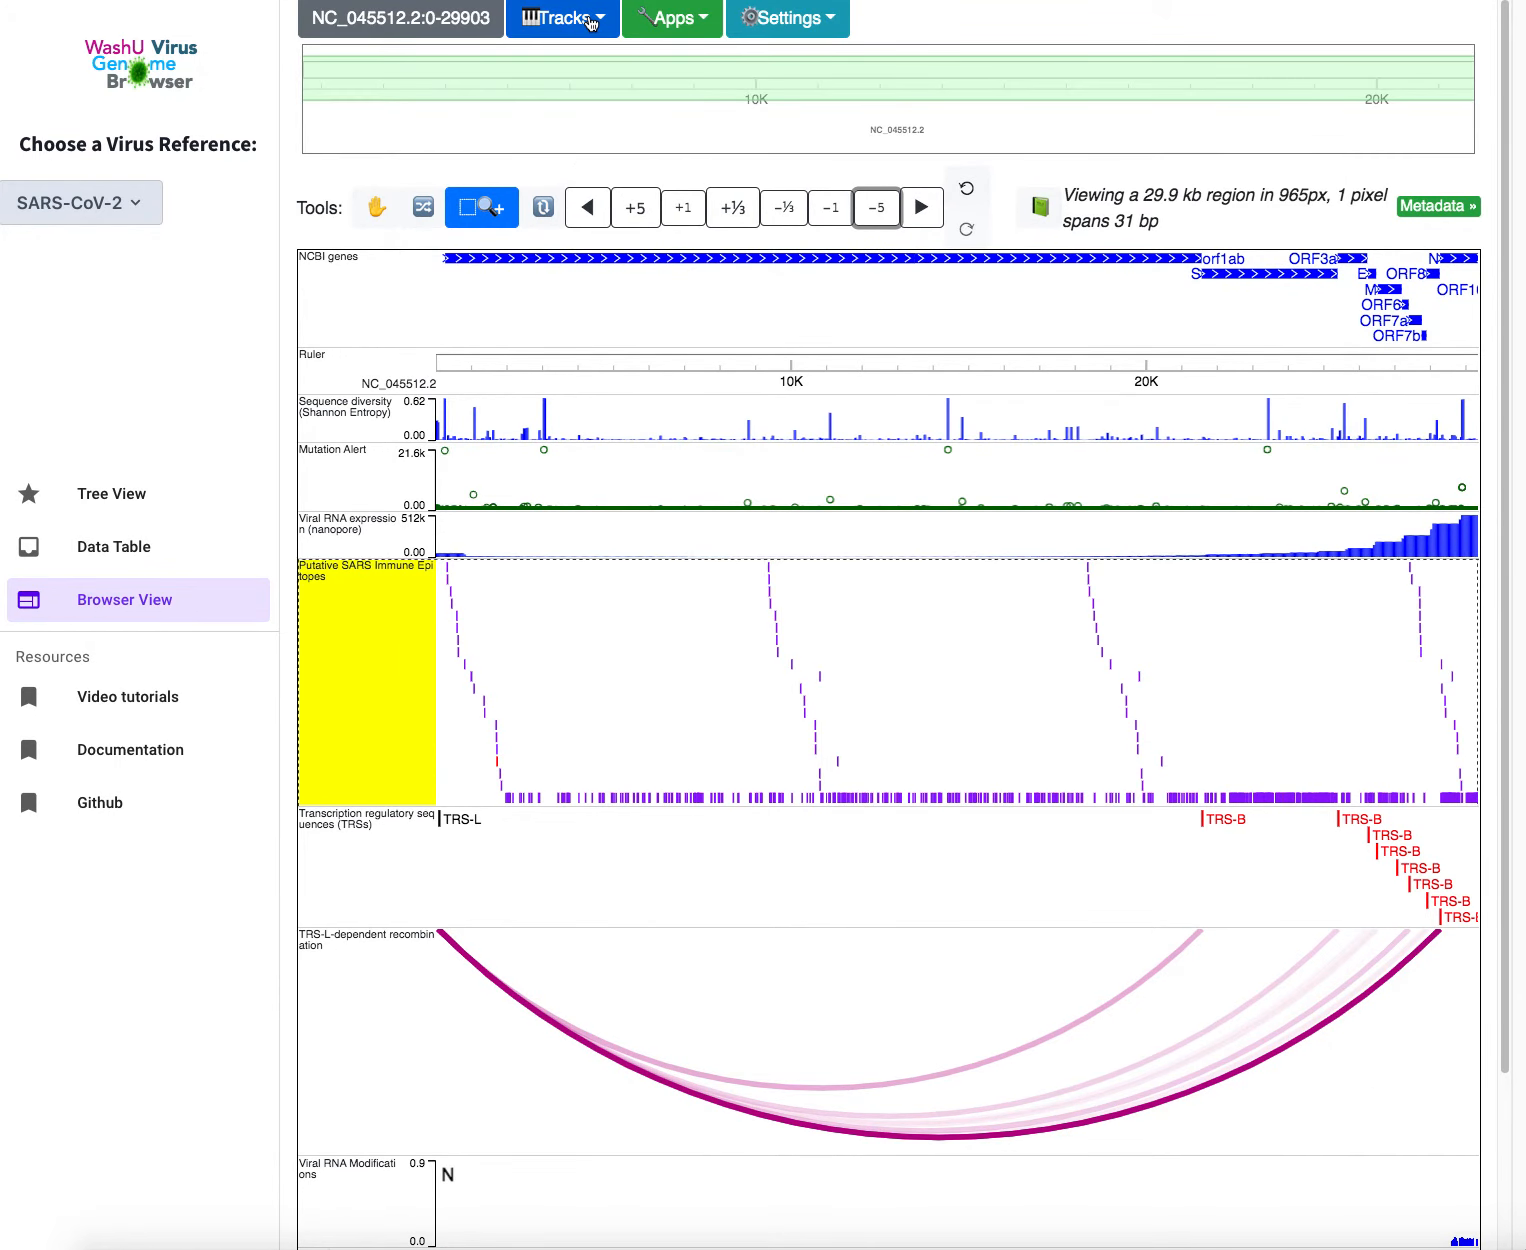
Add the Diagnostics Primers hub from Public Data Hubs and group its tracks by location
{"action": "left_click", "coordinate": [590, 20]}
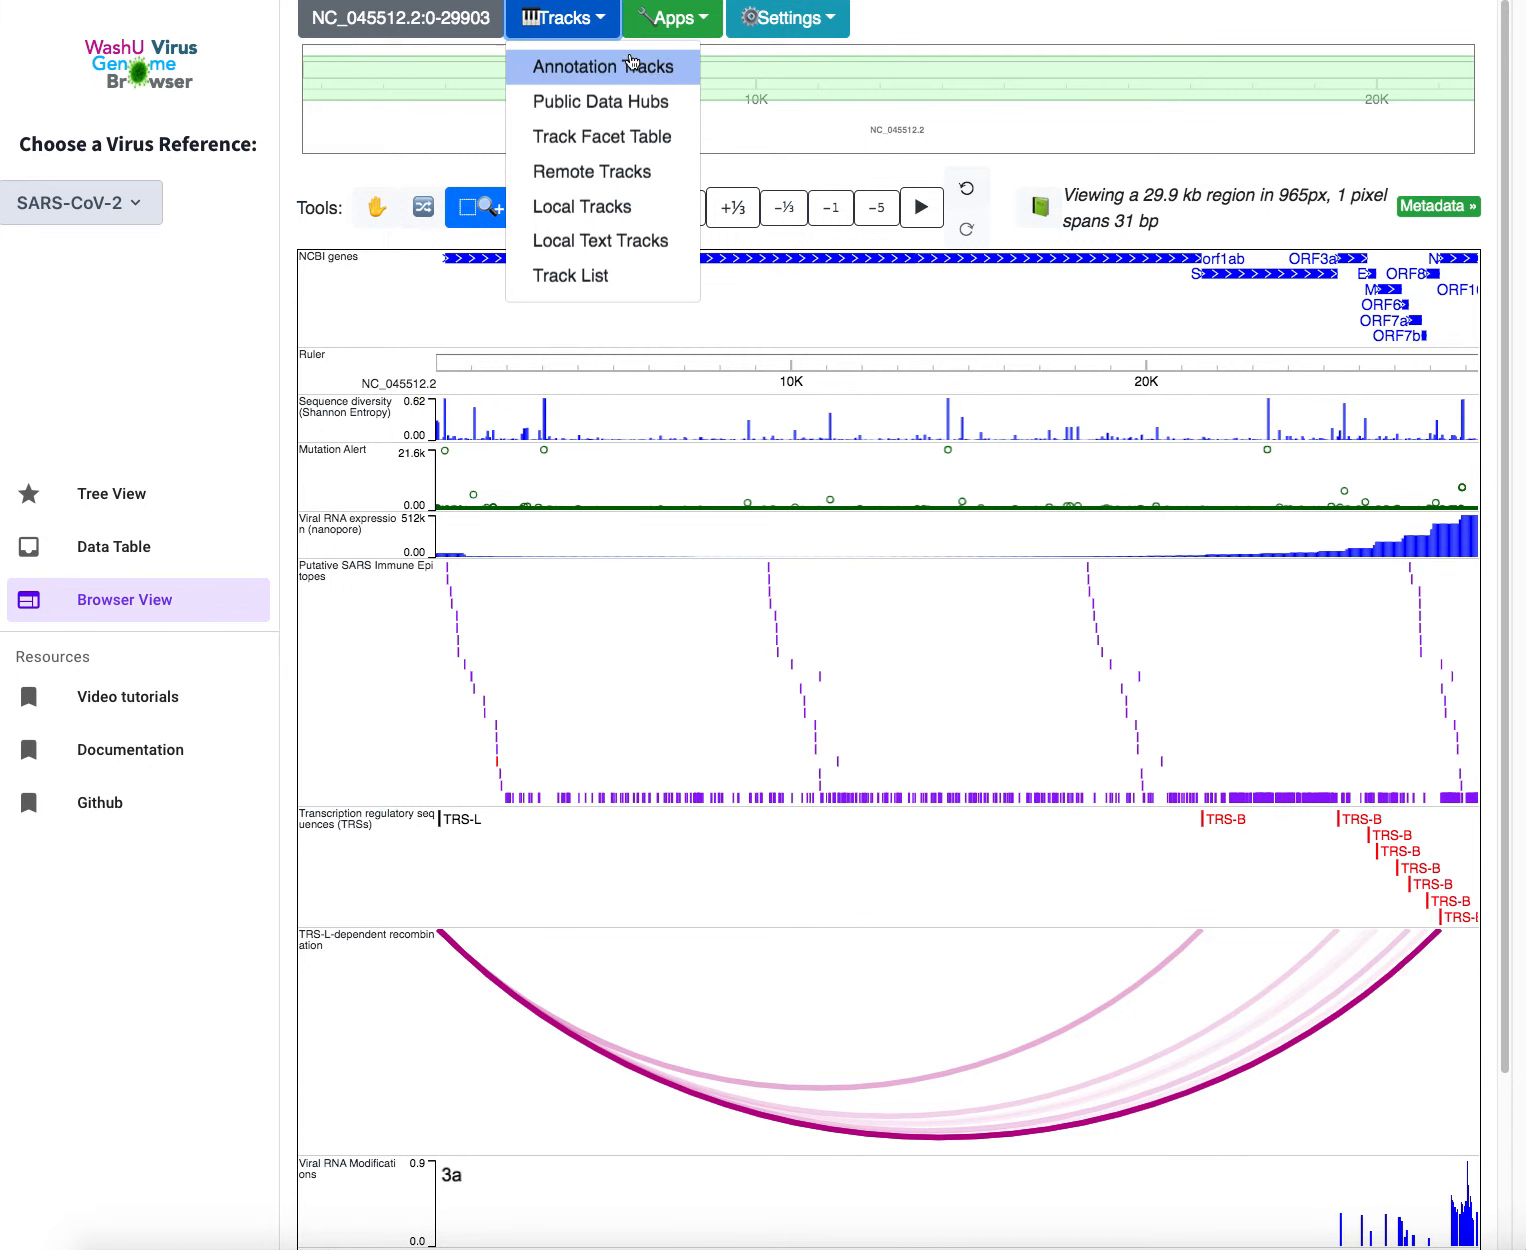
{"action": "left_click", "coordinate": [679, 112]}
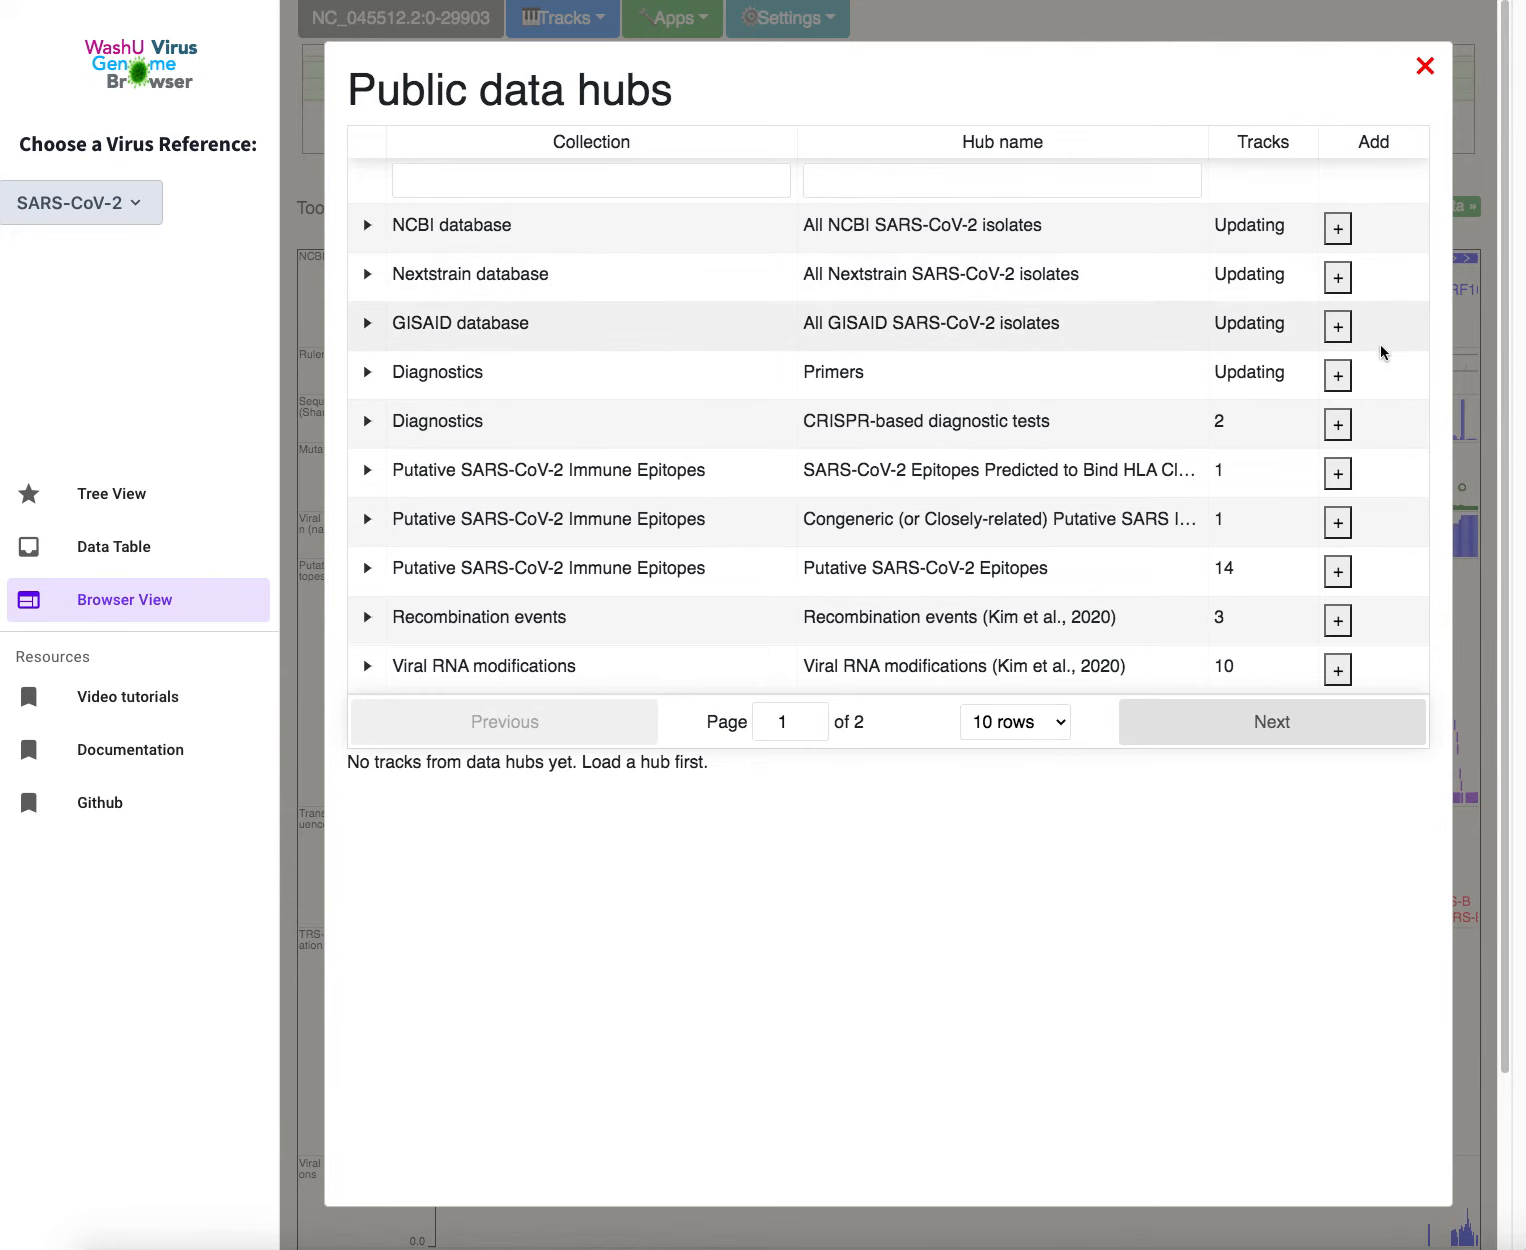
{"action": "left_click", "coordinate": [1337, 376]}
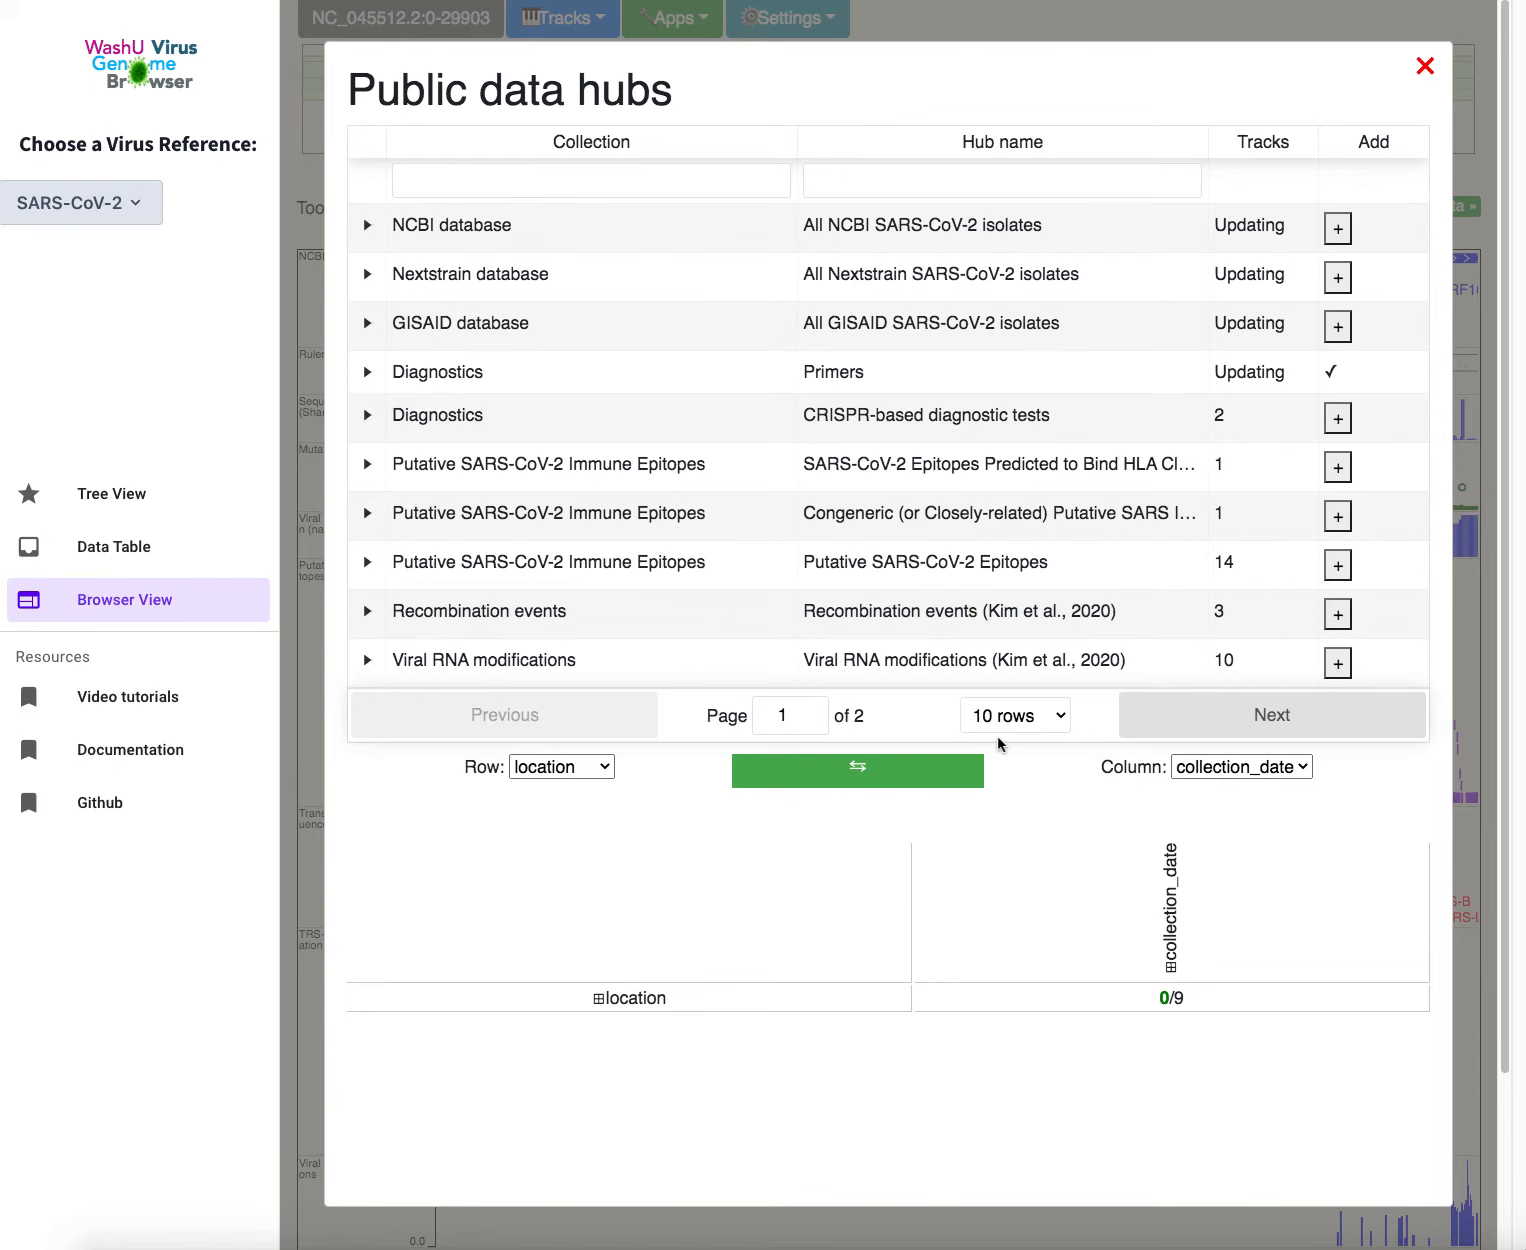
{"action": "left_click", "coordinate": [597, 1002]}
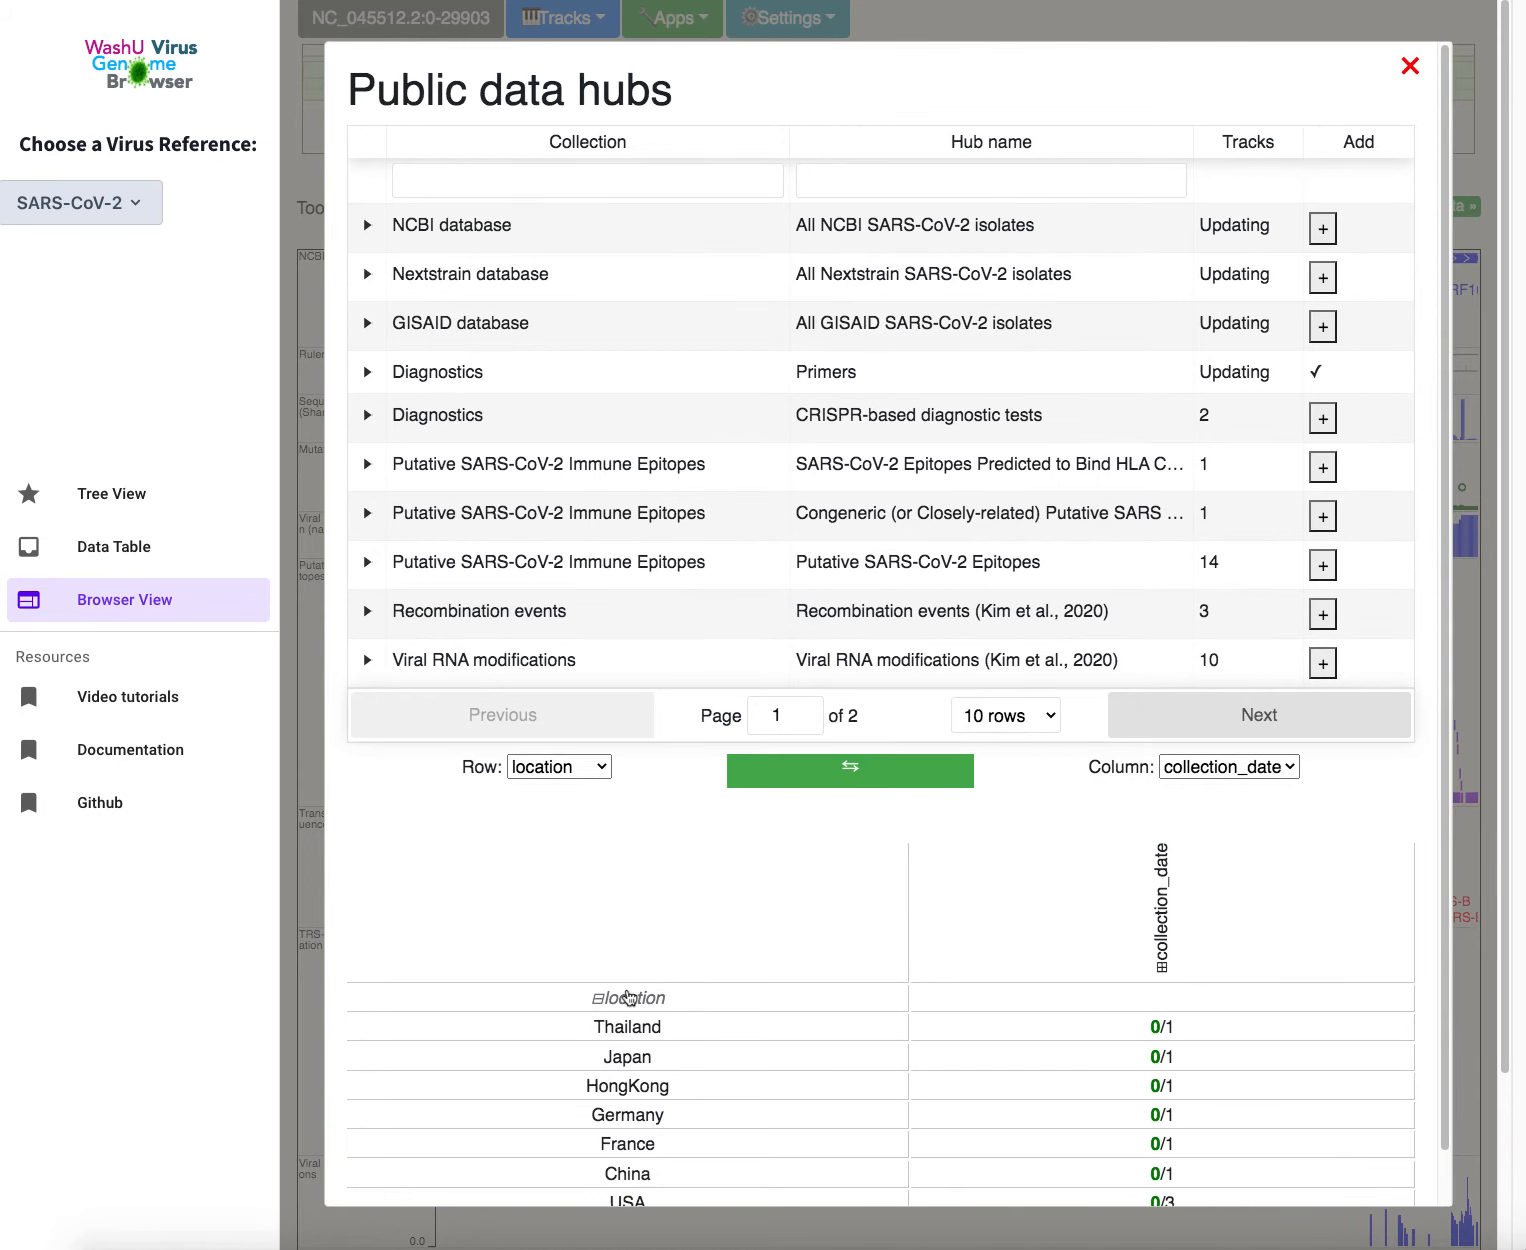
{"action": "scroll", "coordinate": [533, 935], "scroll_direction": "down", "scroll_amount": 1}
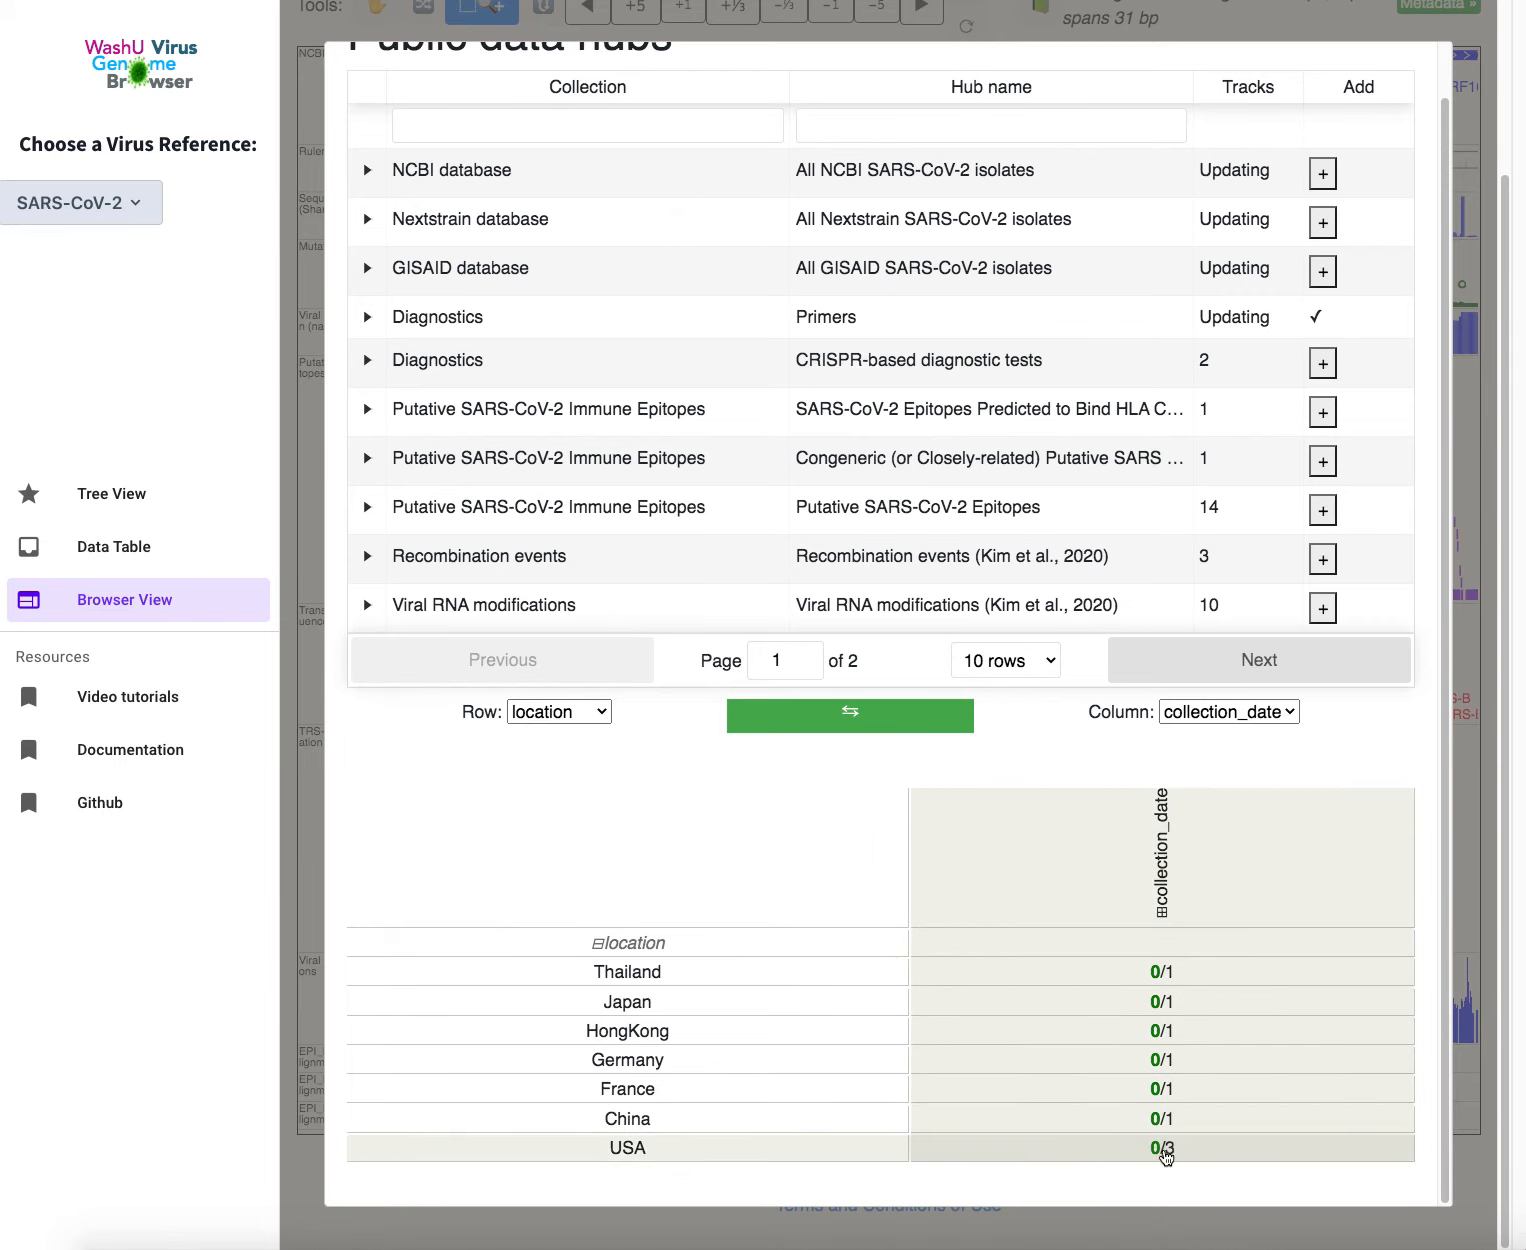
From the USA 0/3 primer set, add CDC_N1 and CDC_N2, then close the track table and data hubs
{"action": "left_click", "coordinate": [1165, 1157]}
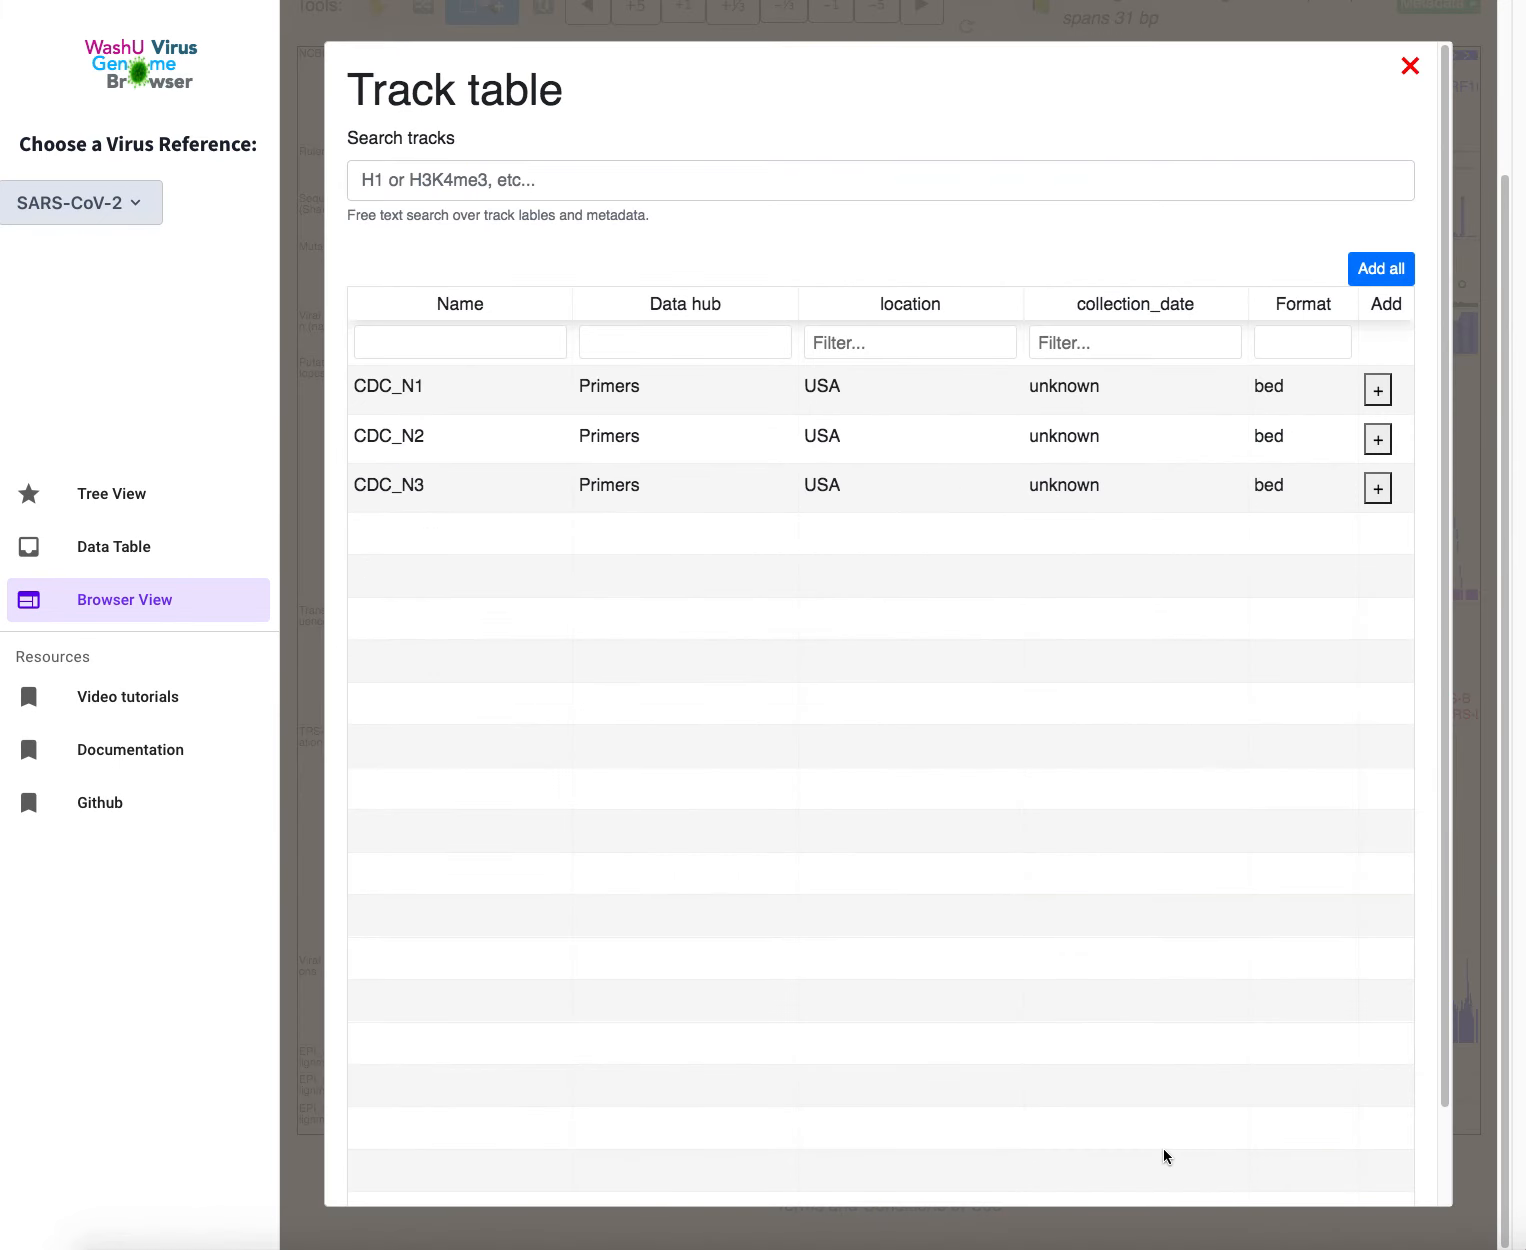
{"action": "left_click", "coordinate": [1377, 388]}
{"action": "left_click", "coordinate": [1378, 433]}
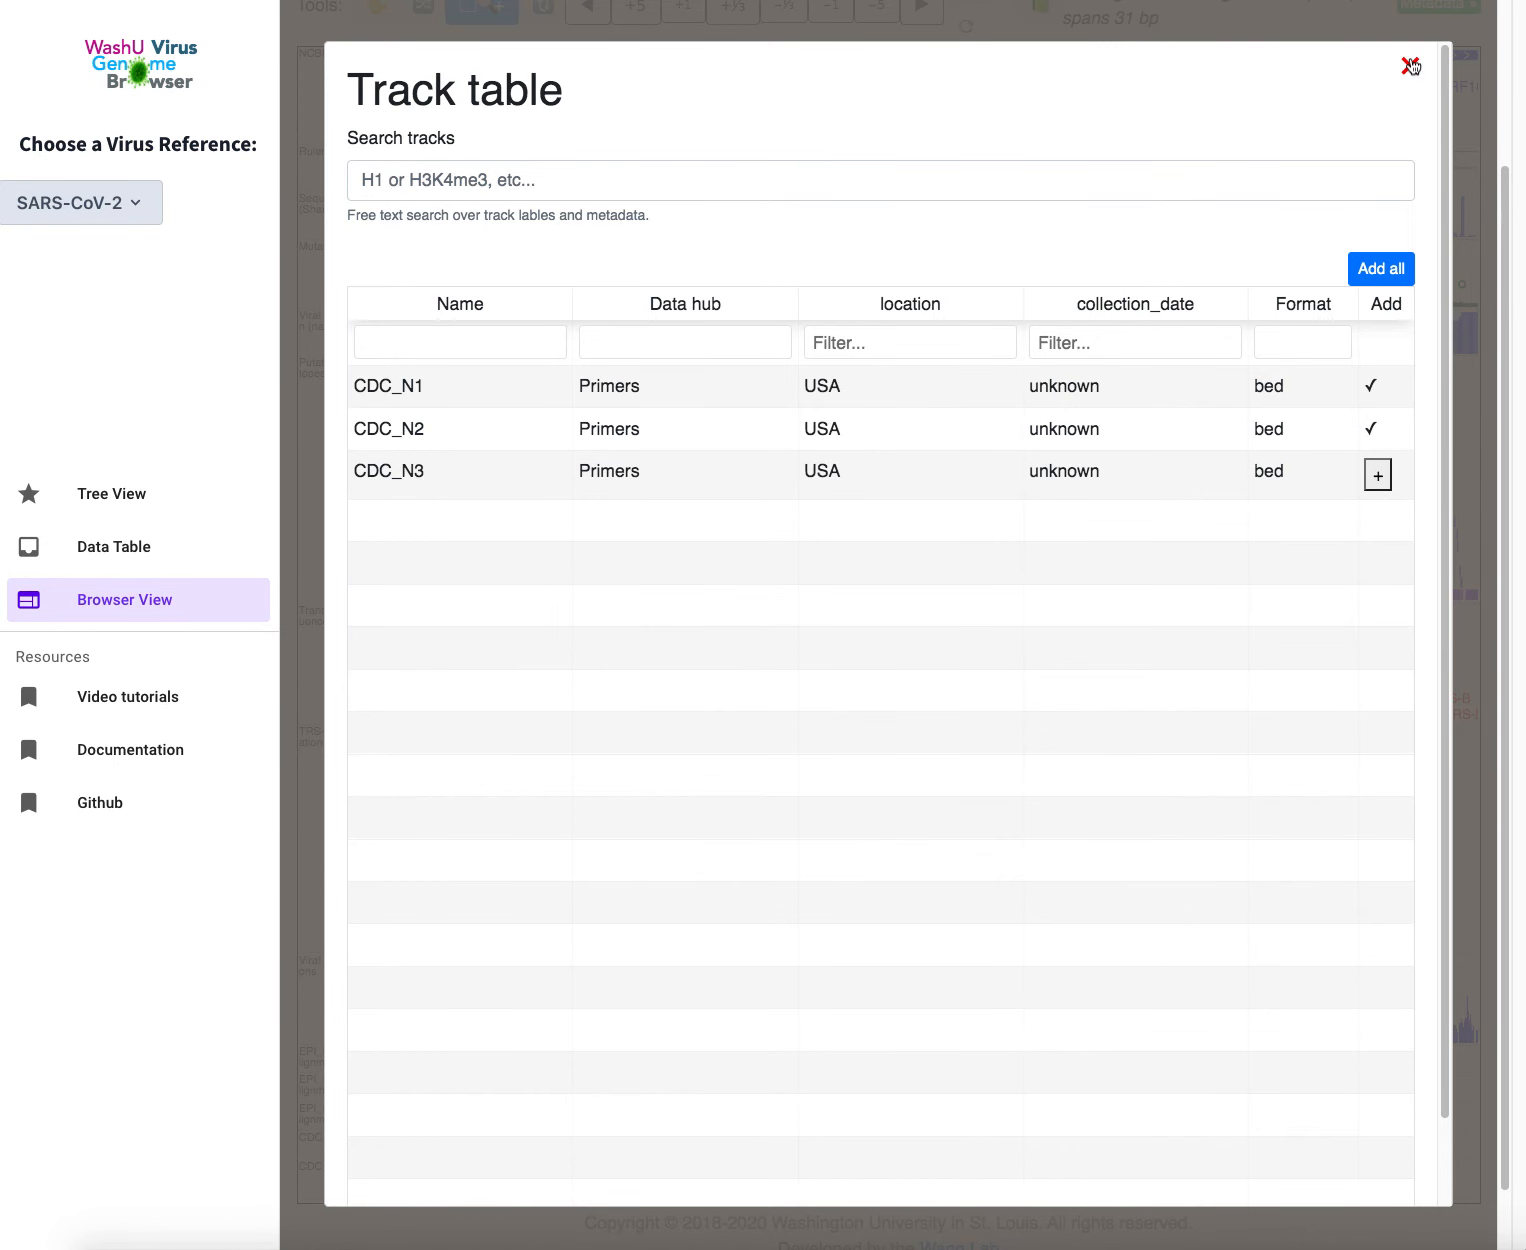
{"action": "left_click", "coordinate": [1410, 66]}
{"action": "scroll", "coordinate": [1413, 151], "scroll_direction": "up", "scroll_amount": 1}
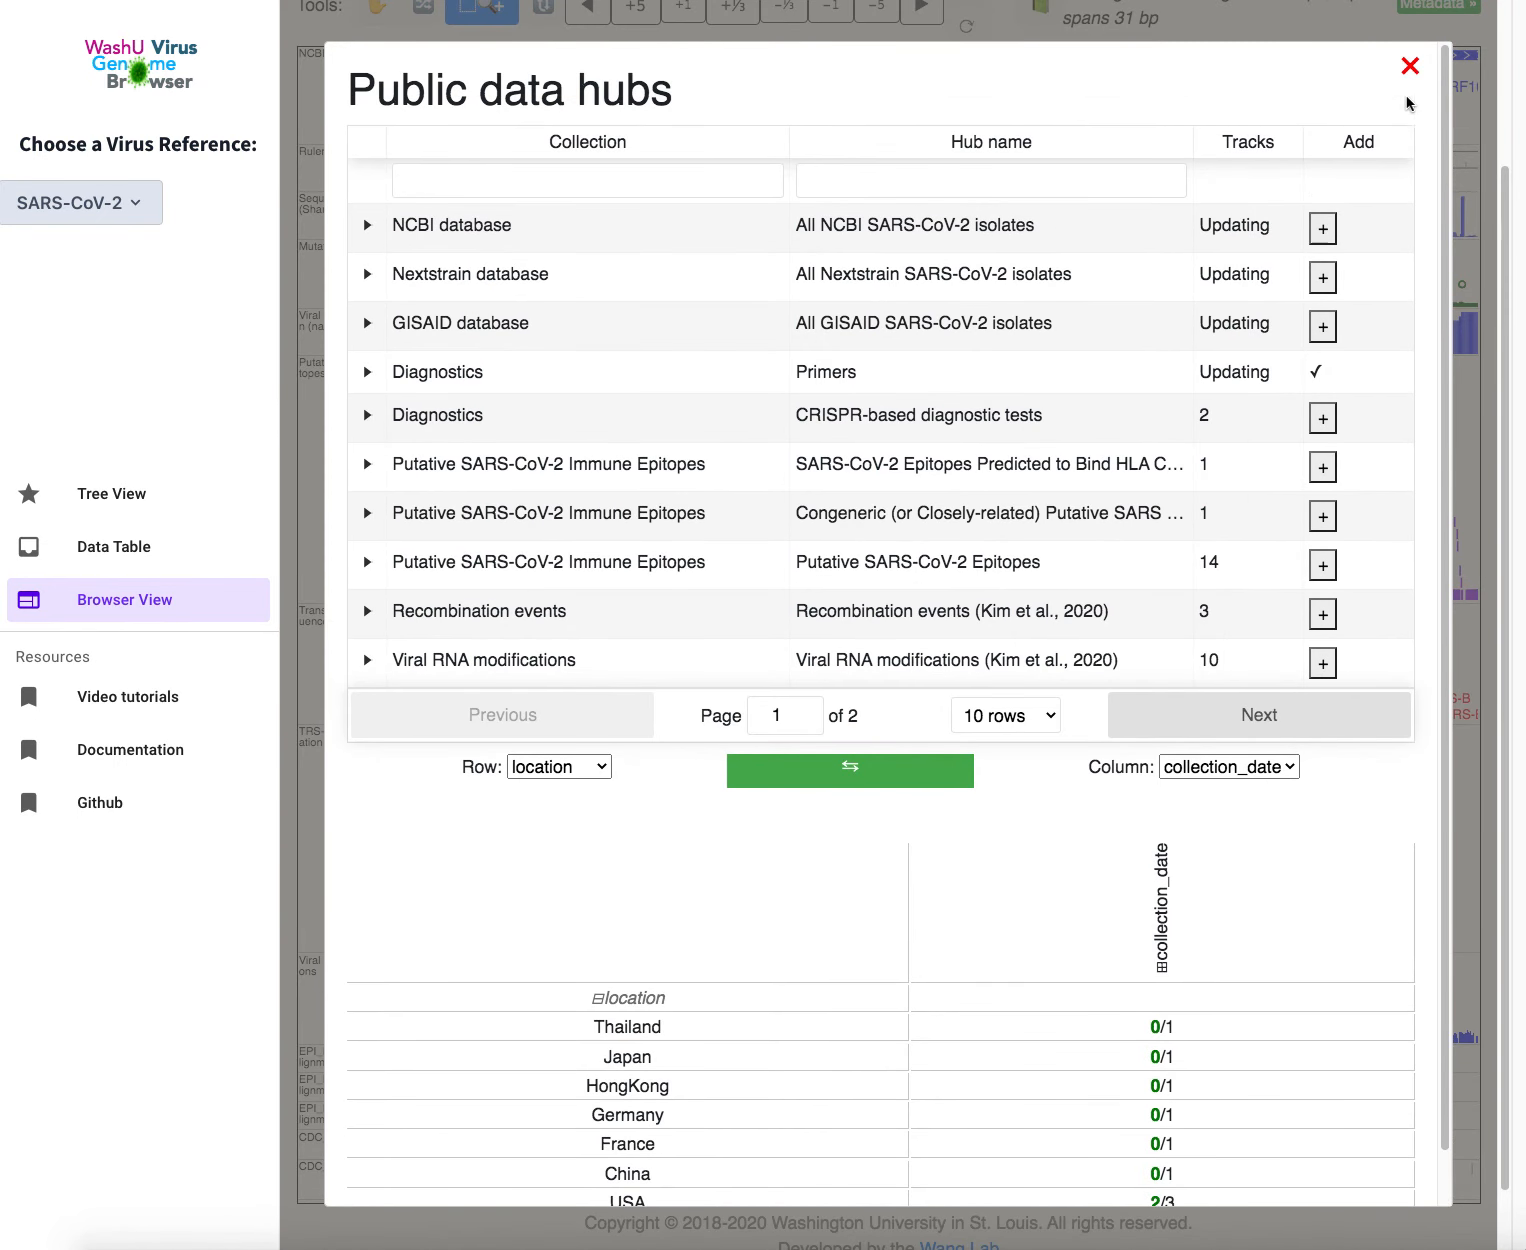
{"action": "left_click", "coordinate": [1410, 66]}
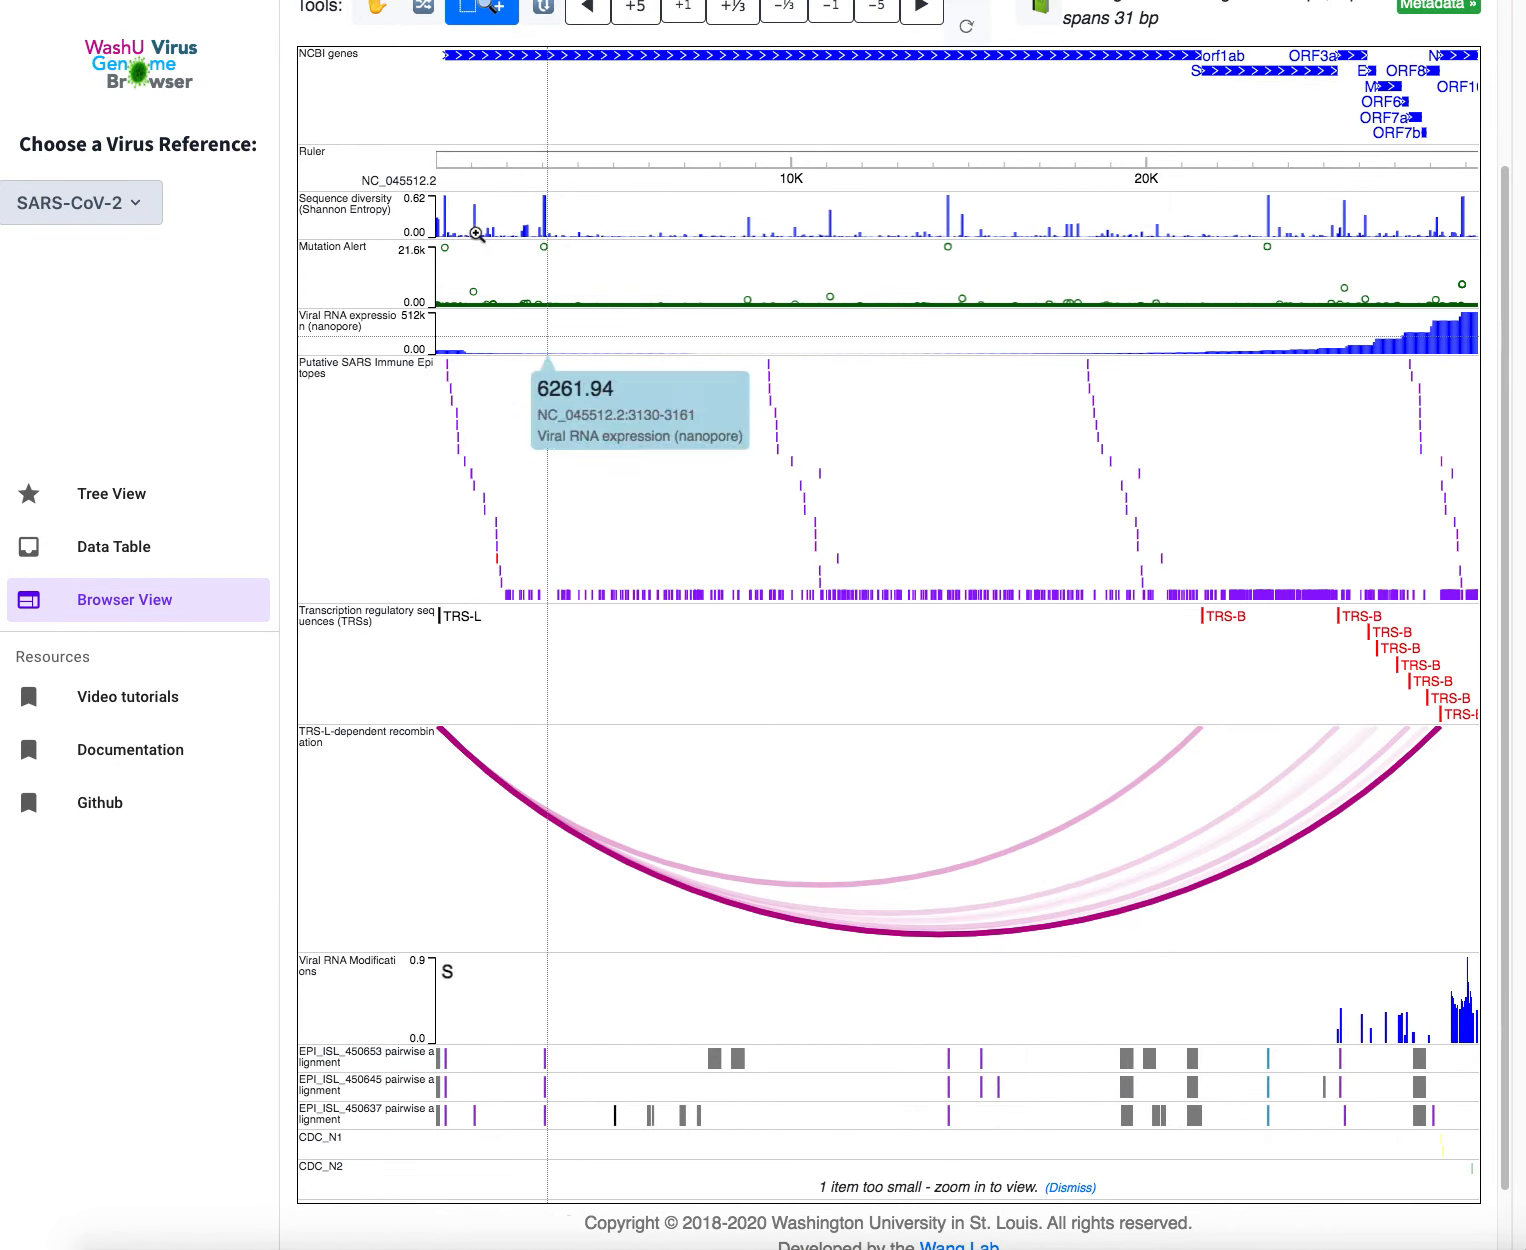
{"action": "scroll", "coordinate": [380, 235], "scroll_direction": "up", "scroll_amount": 3}
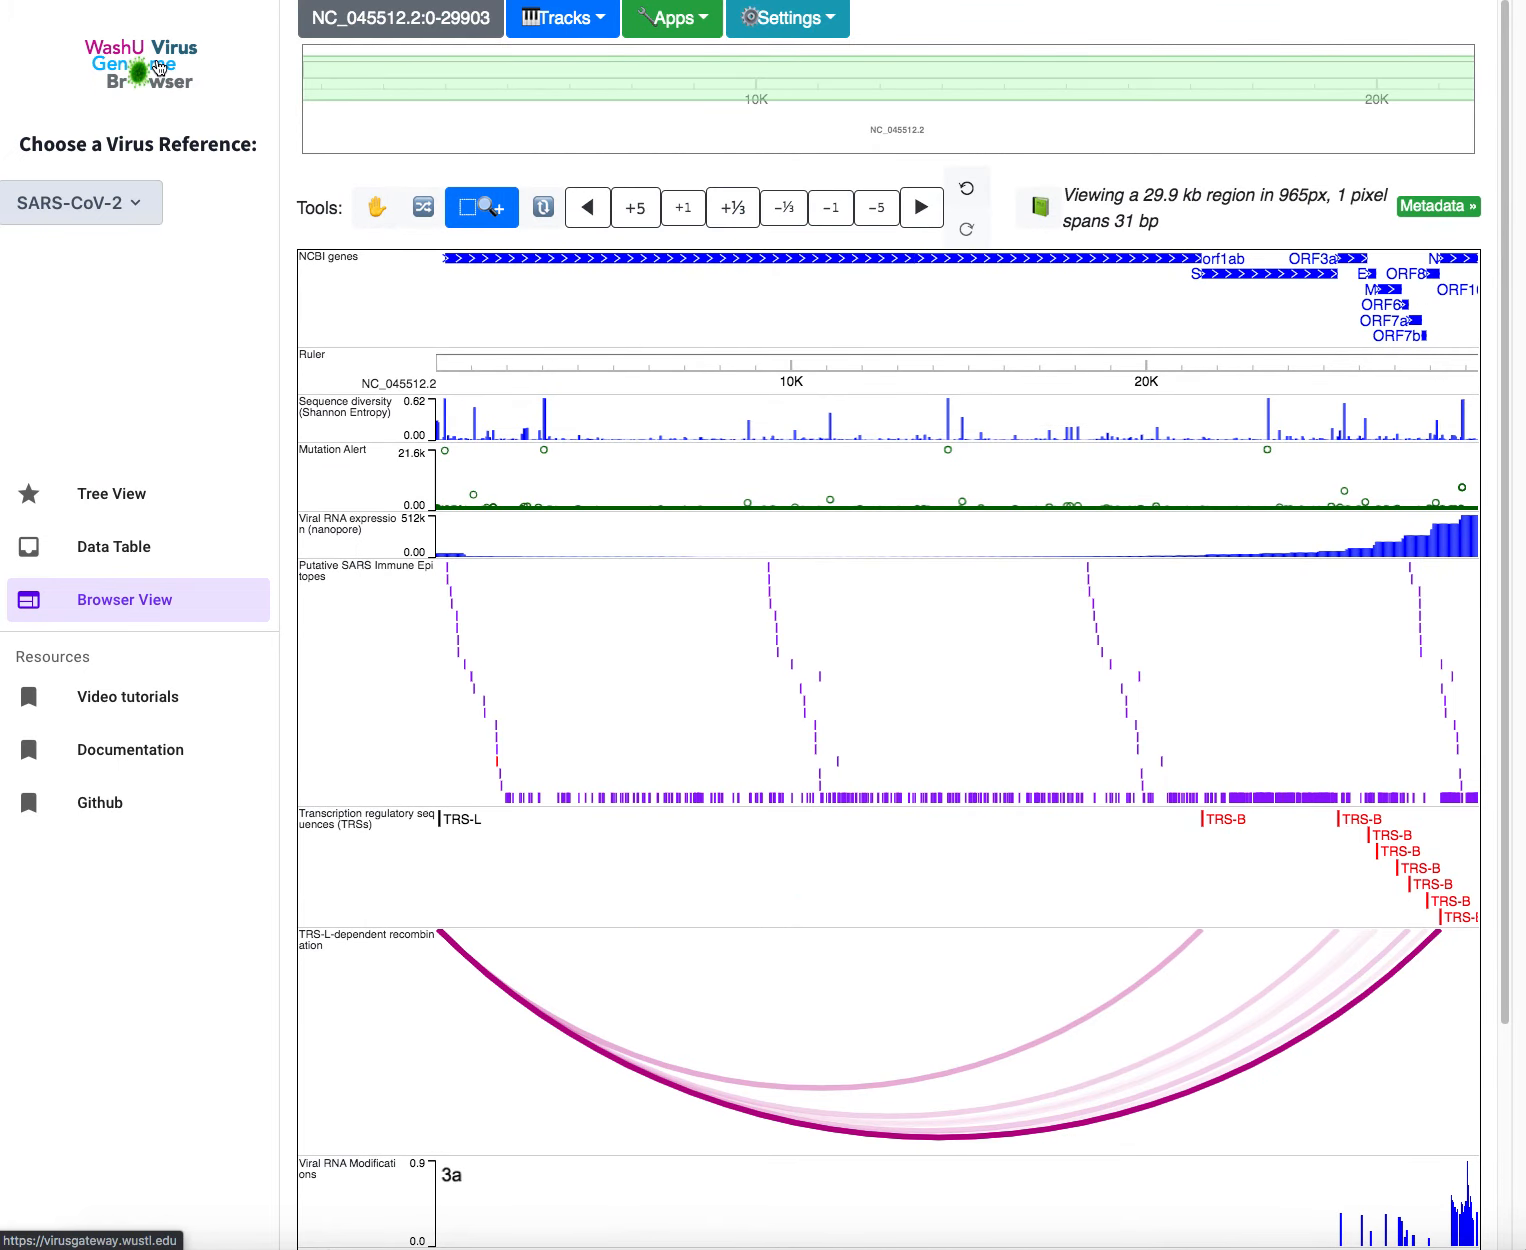
Go to the browser home page and read the About page's datahub sources with DOIs
{"action": "left_click", "coordinate": [158, 68]}
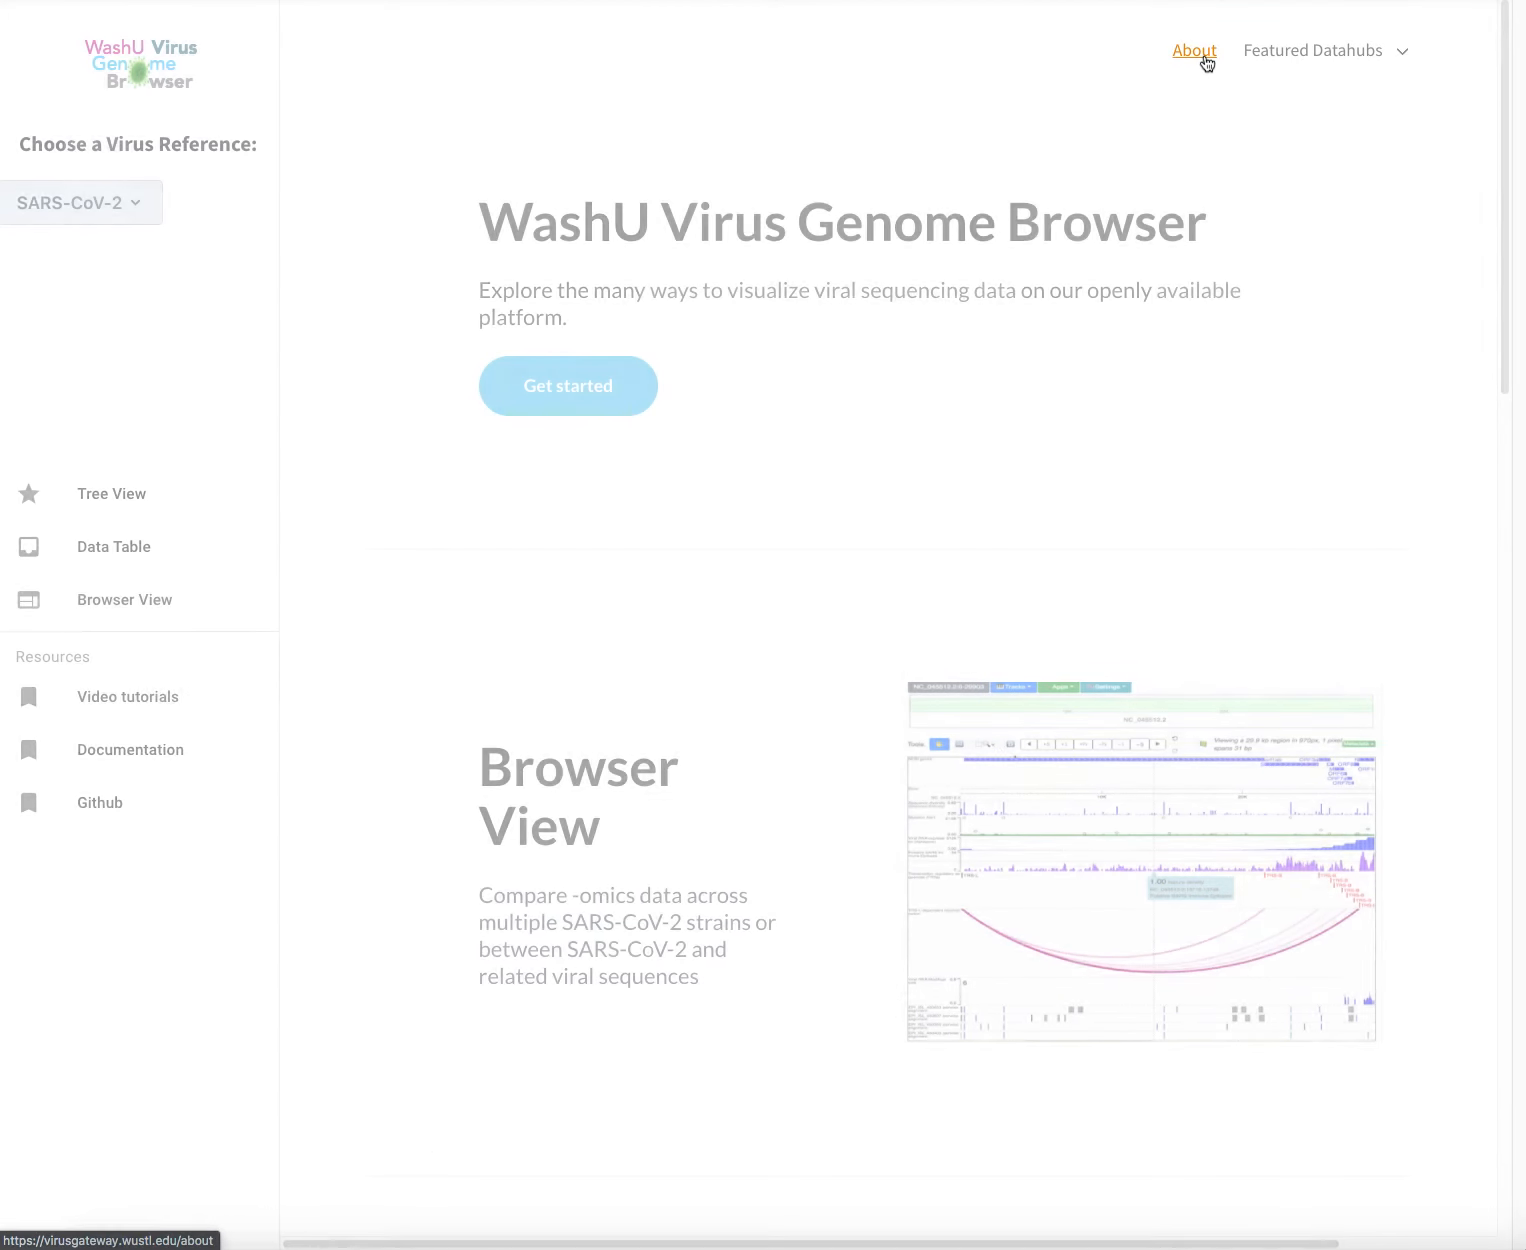
{"action": "left_click", "coordinate": [1203, 56]}
{"action": "scroll", "coordinate": [1127, 310], "scroll_direction": "down", "scroll_amount": 20}
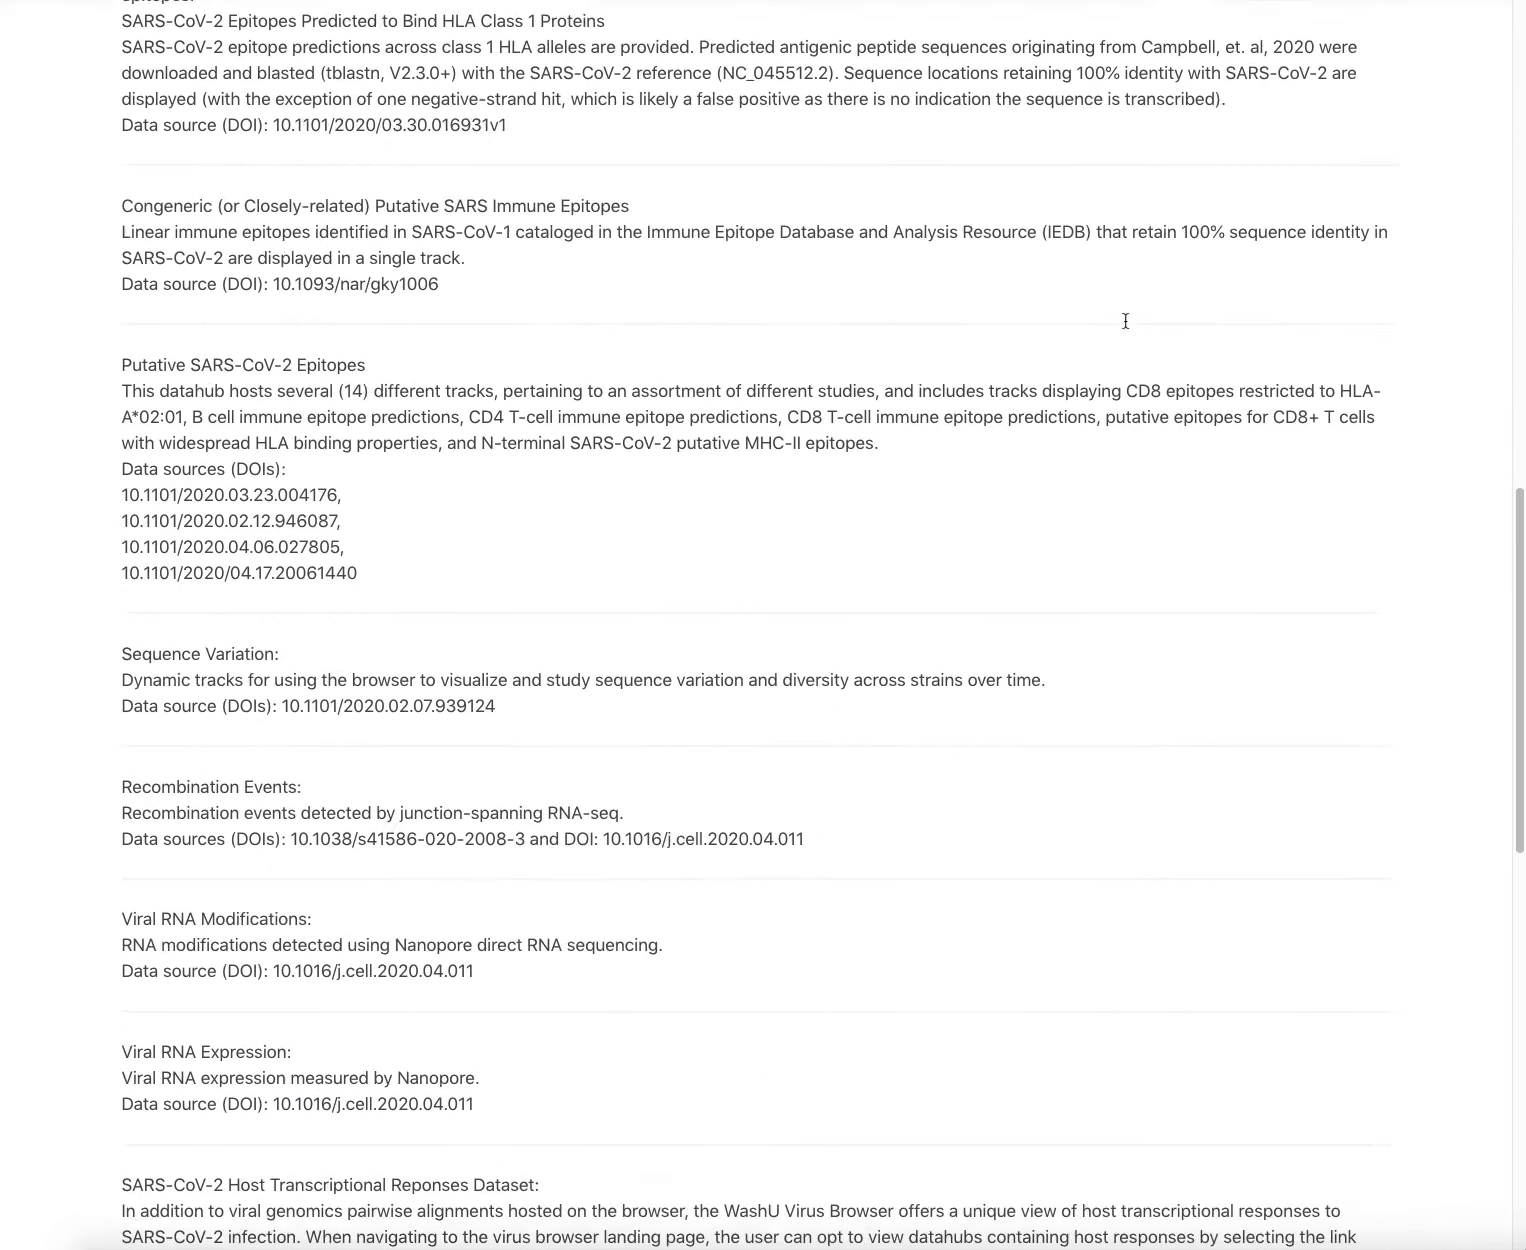